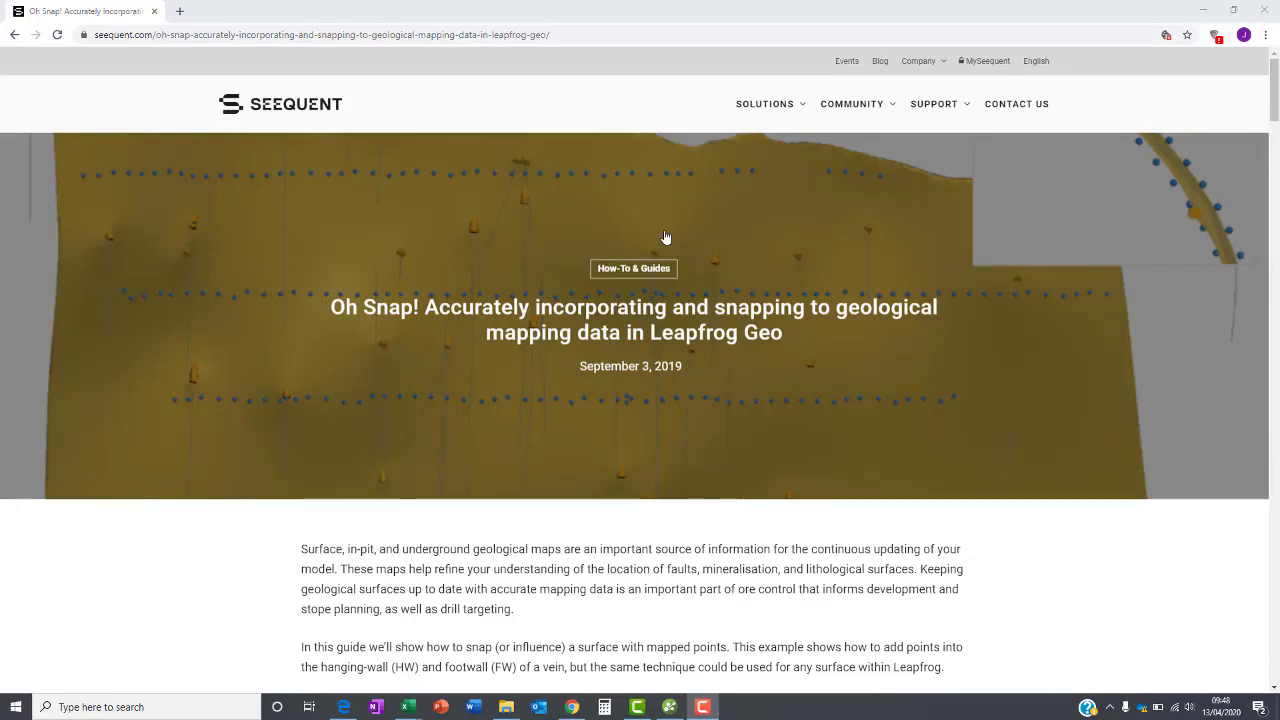
Step: Highlight the guide's web address, and switch to Leapfrog Geo to view the Dyke 1 model
drag(601, 35, 77, 37)
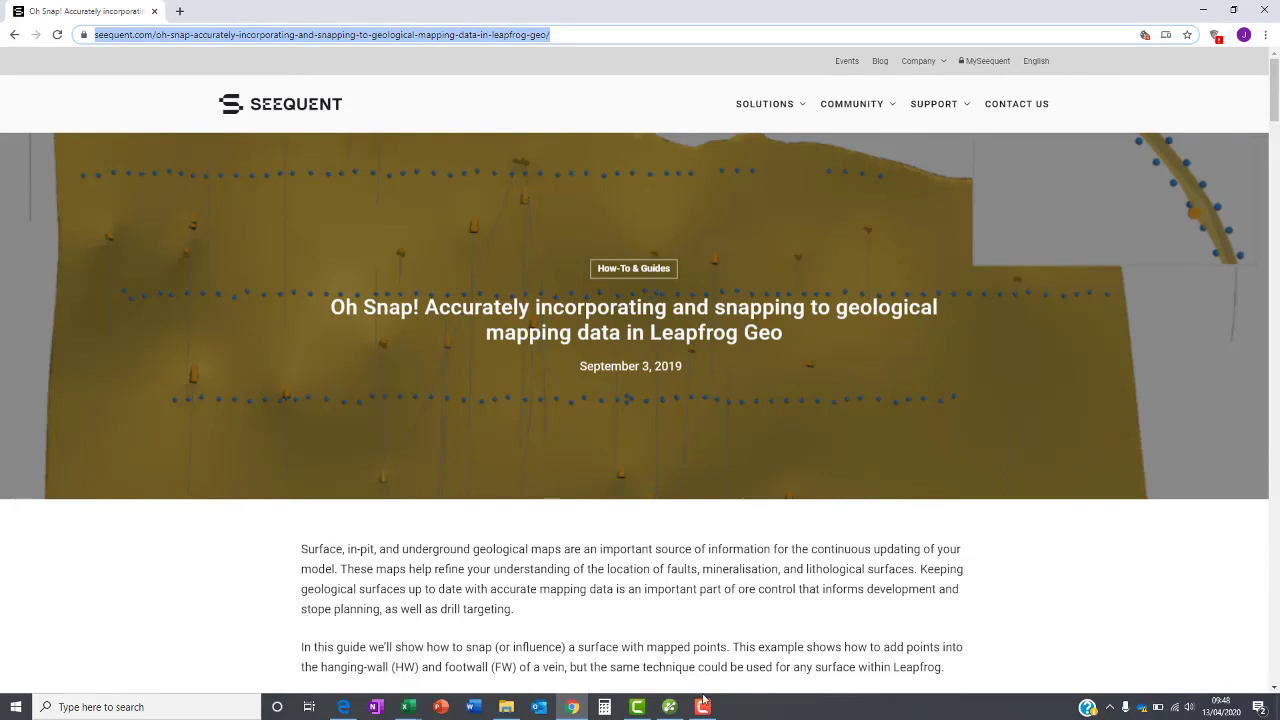
click(670, 708)
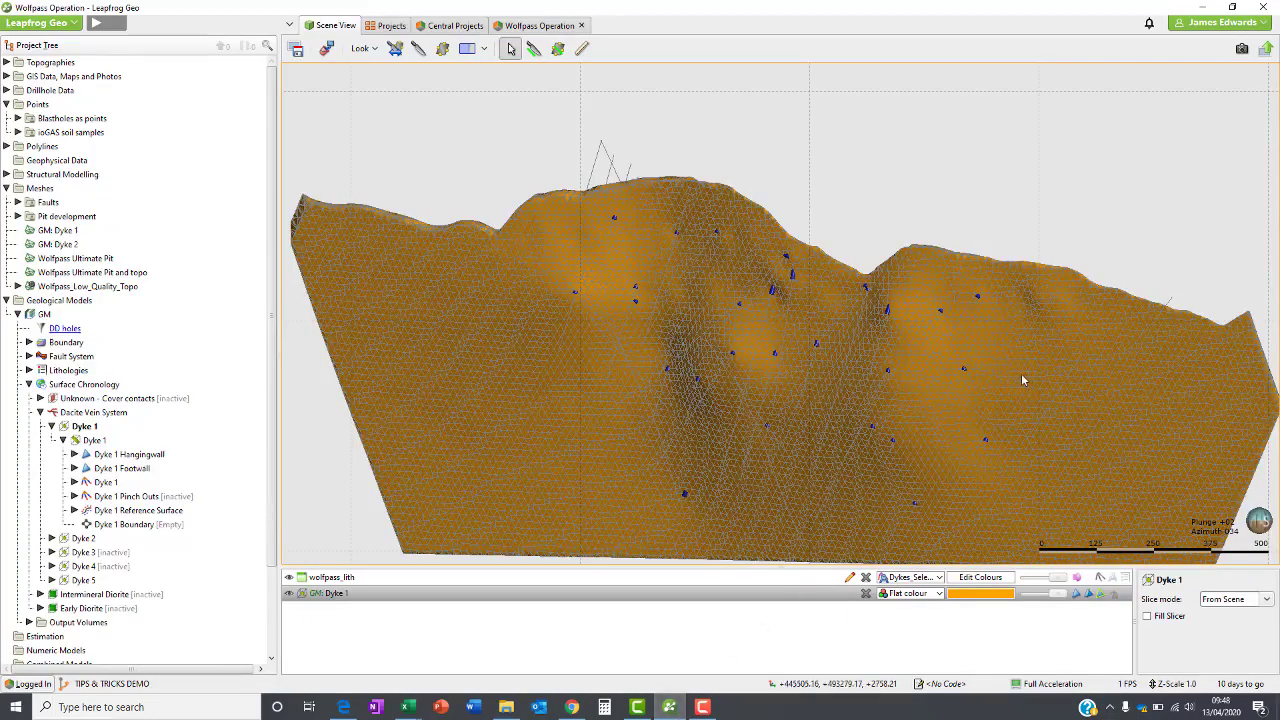
drag(1020, 373, 994, 372)
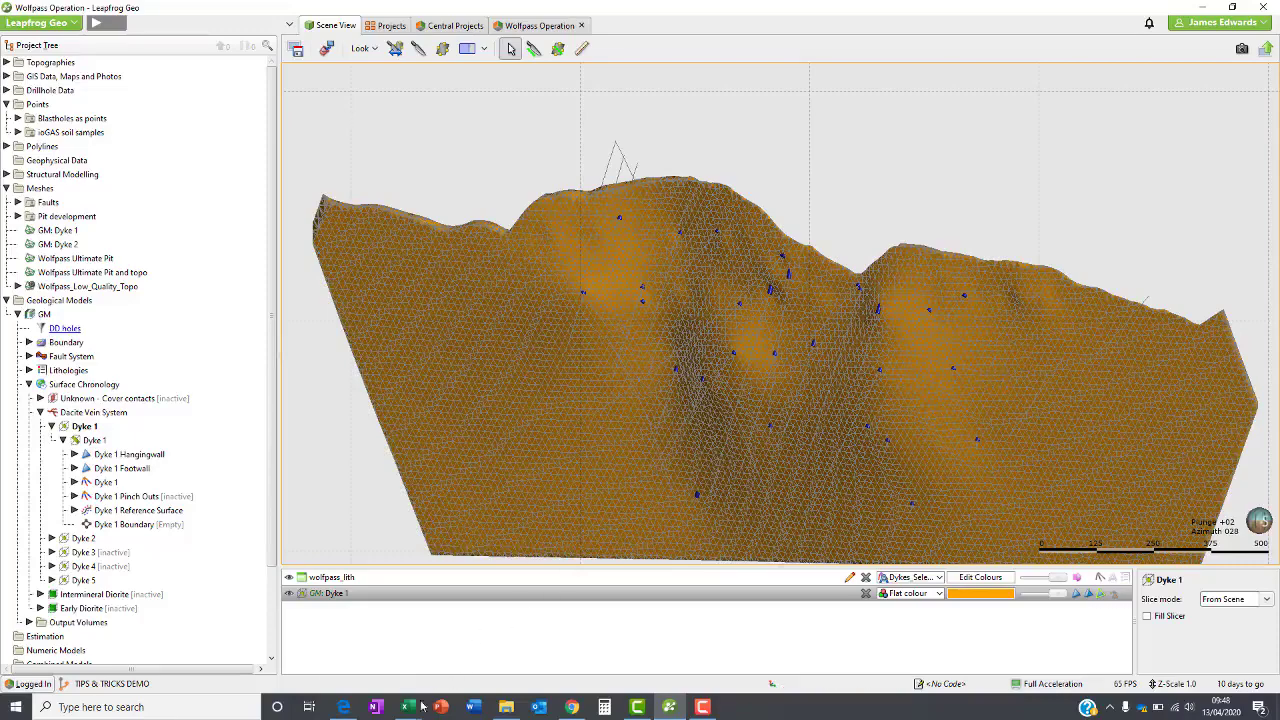
Step: Switch to the mapping points.csv spreadsheet in Excel and examine its coordinate columns and the HW and FW entries under CLASS
mouse_move(416, 706)
click(335, 645)
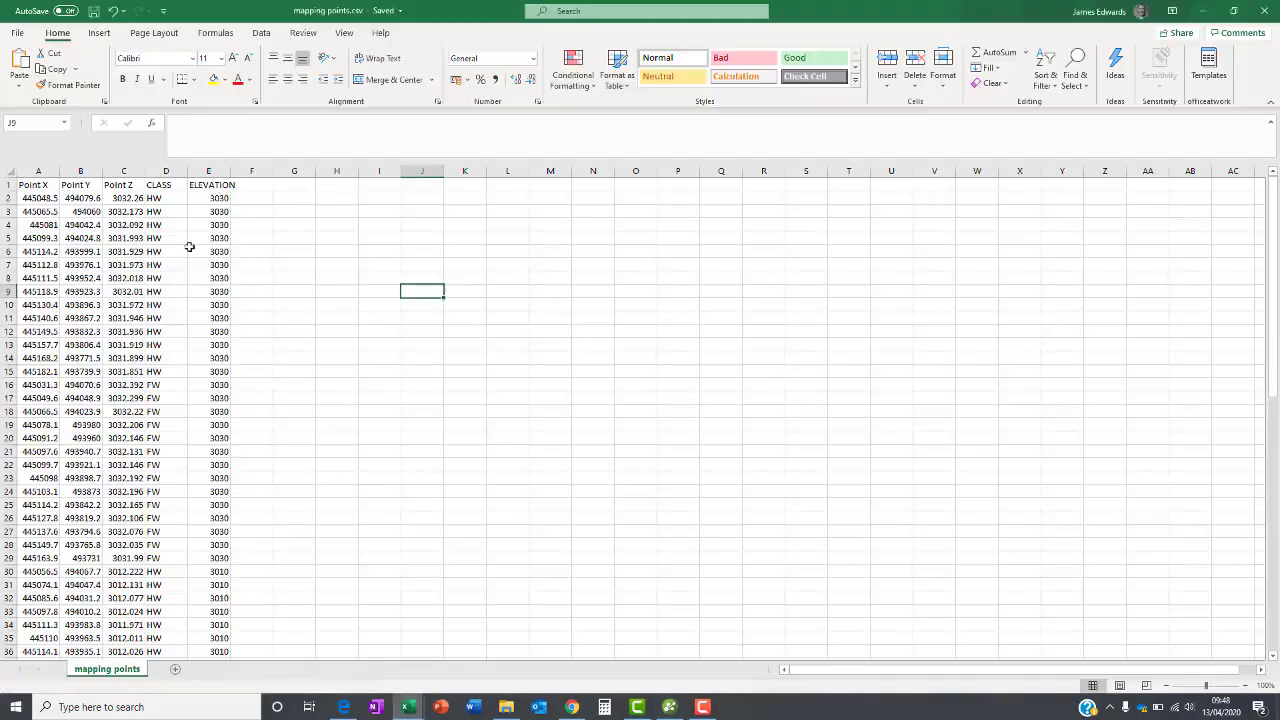
click(35, 171)
drag(33, 171, 202, 171)
click(123, 198)
click(169, 211)
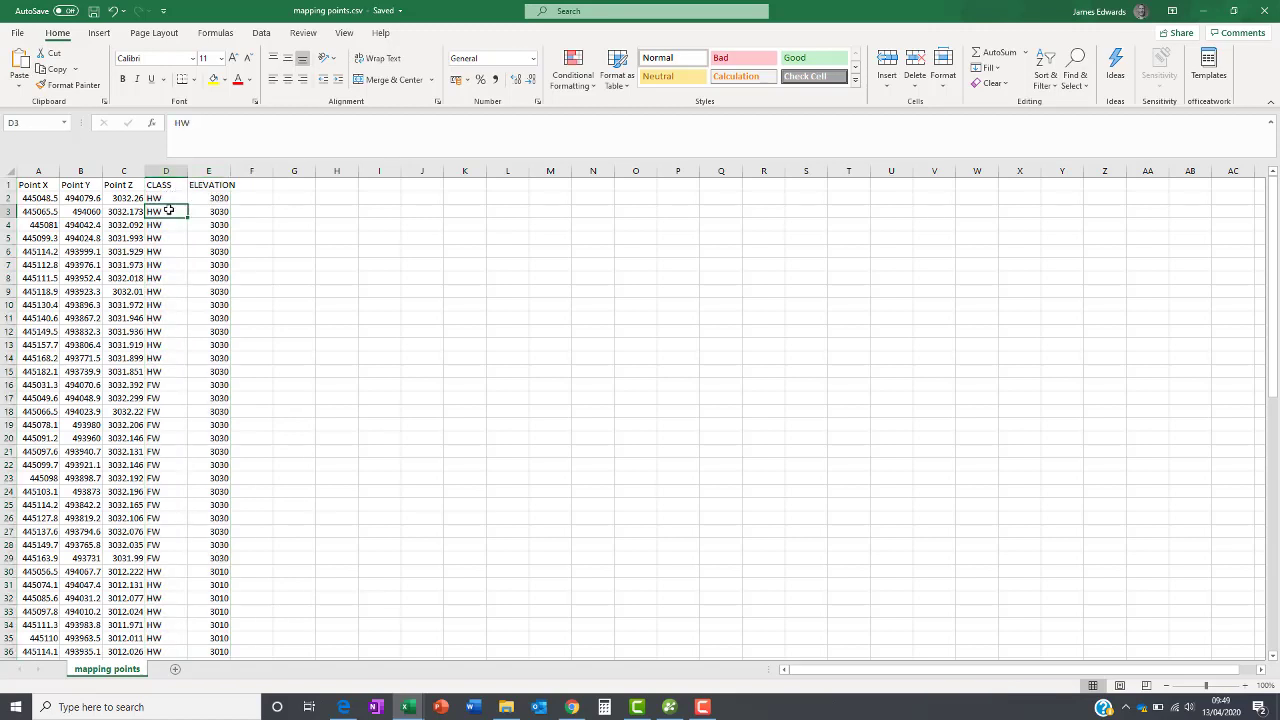
click(161, 386)
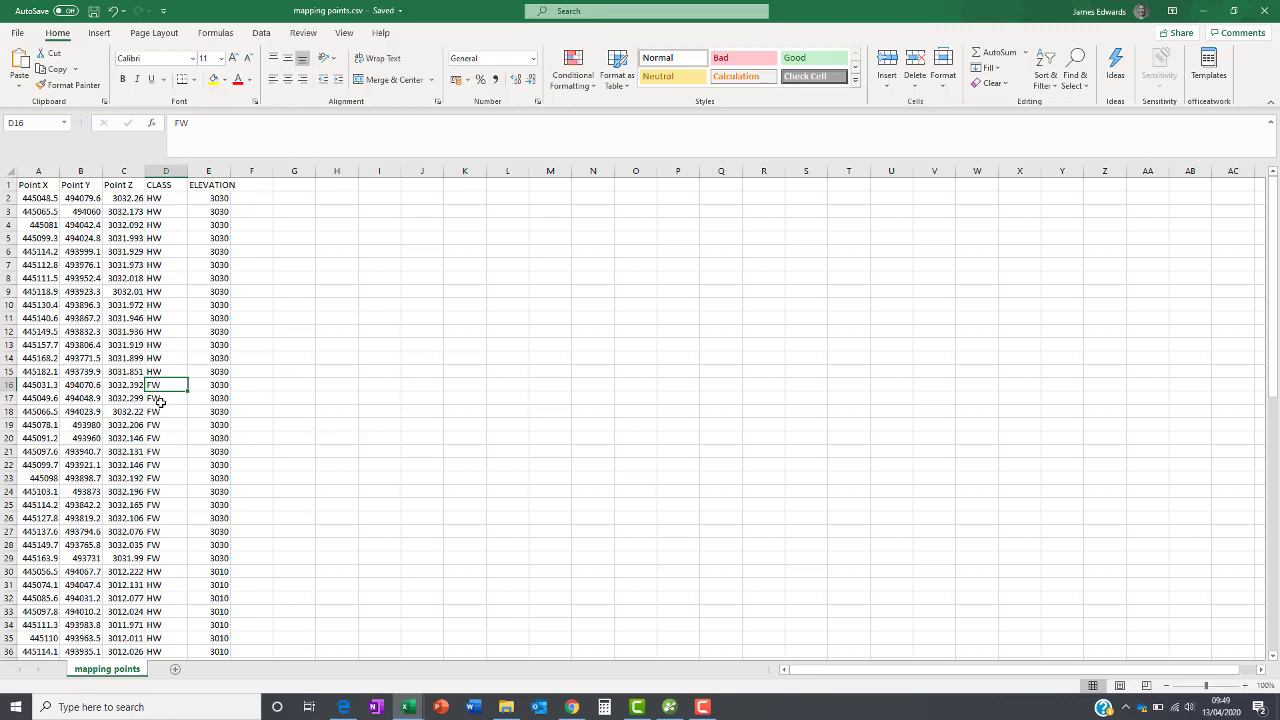
Step: Switch back to Leapfrog Geo and open mapping points.csv for import into the Points folder
click(670, 707)
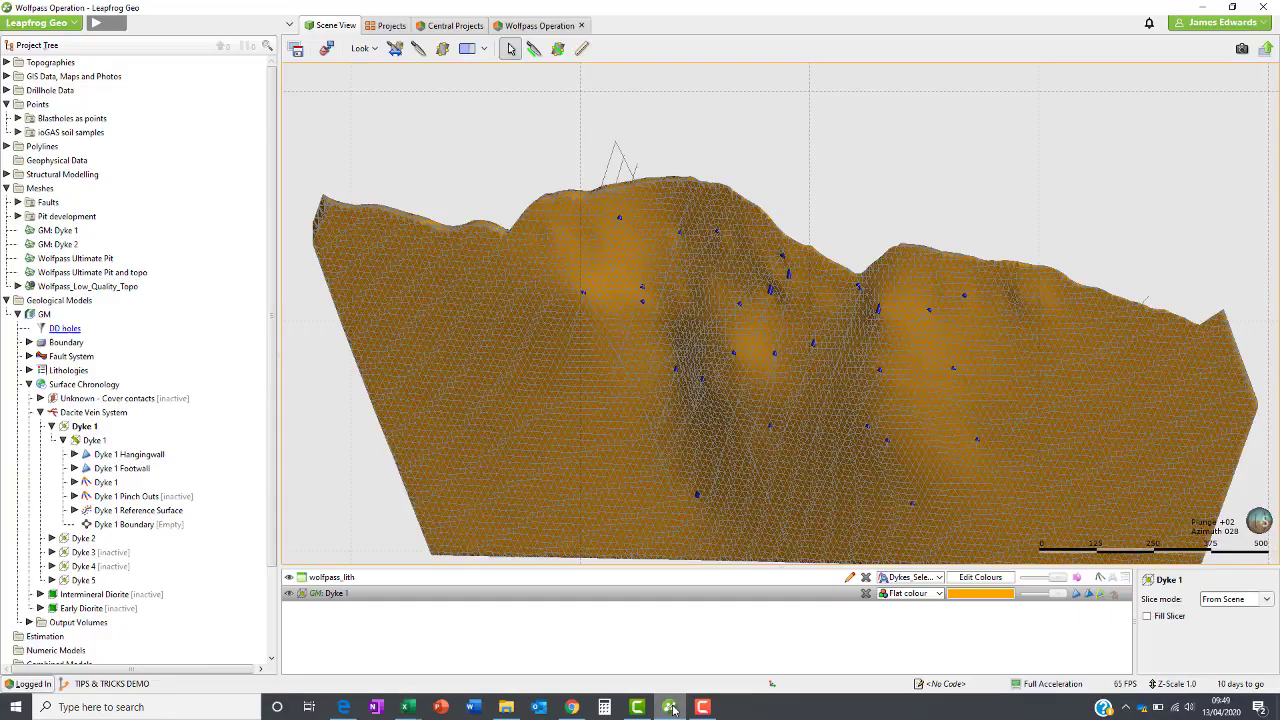
drag(789, 363, 834, 376)
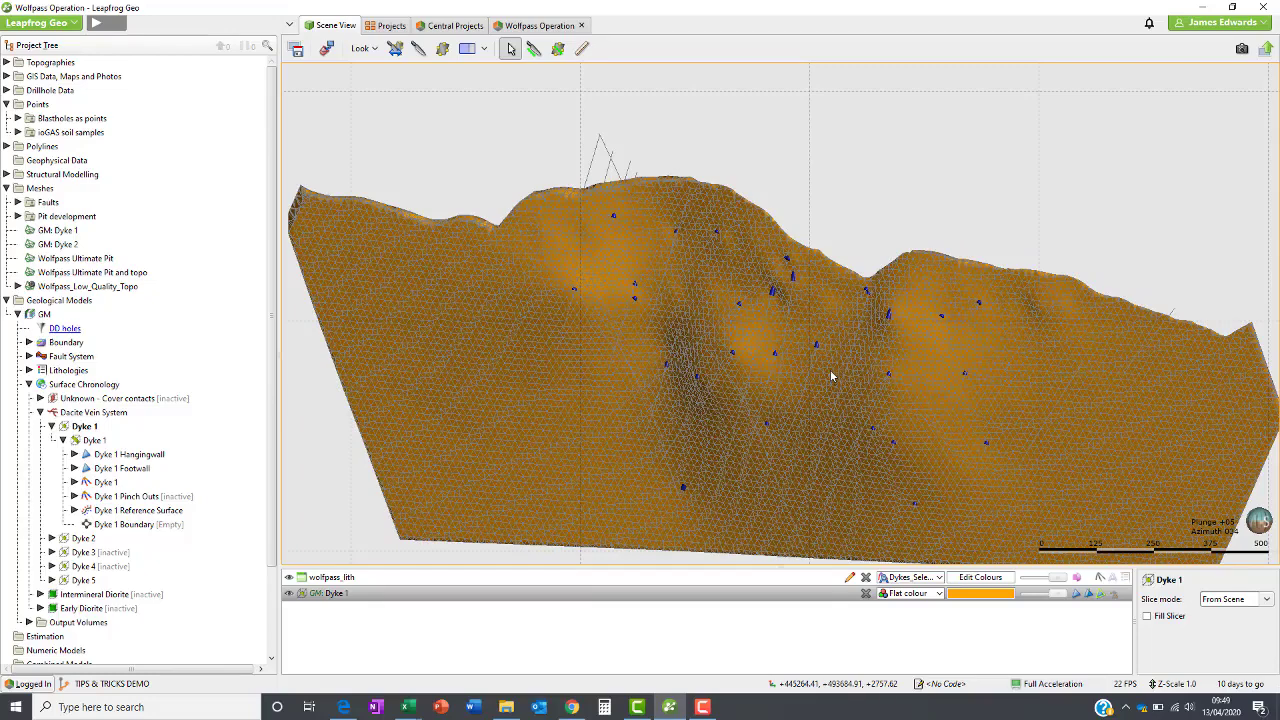
click(40, 106)
right_click(40, 106)
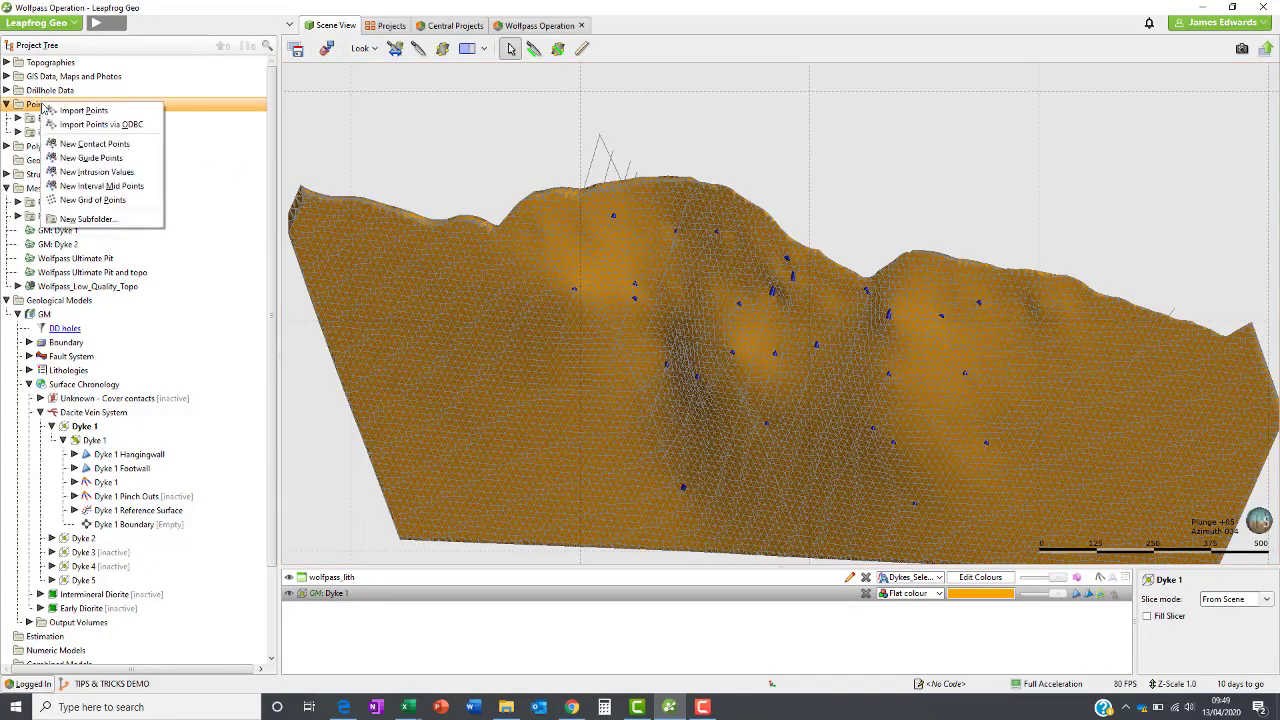
click(100, 112)
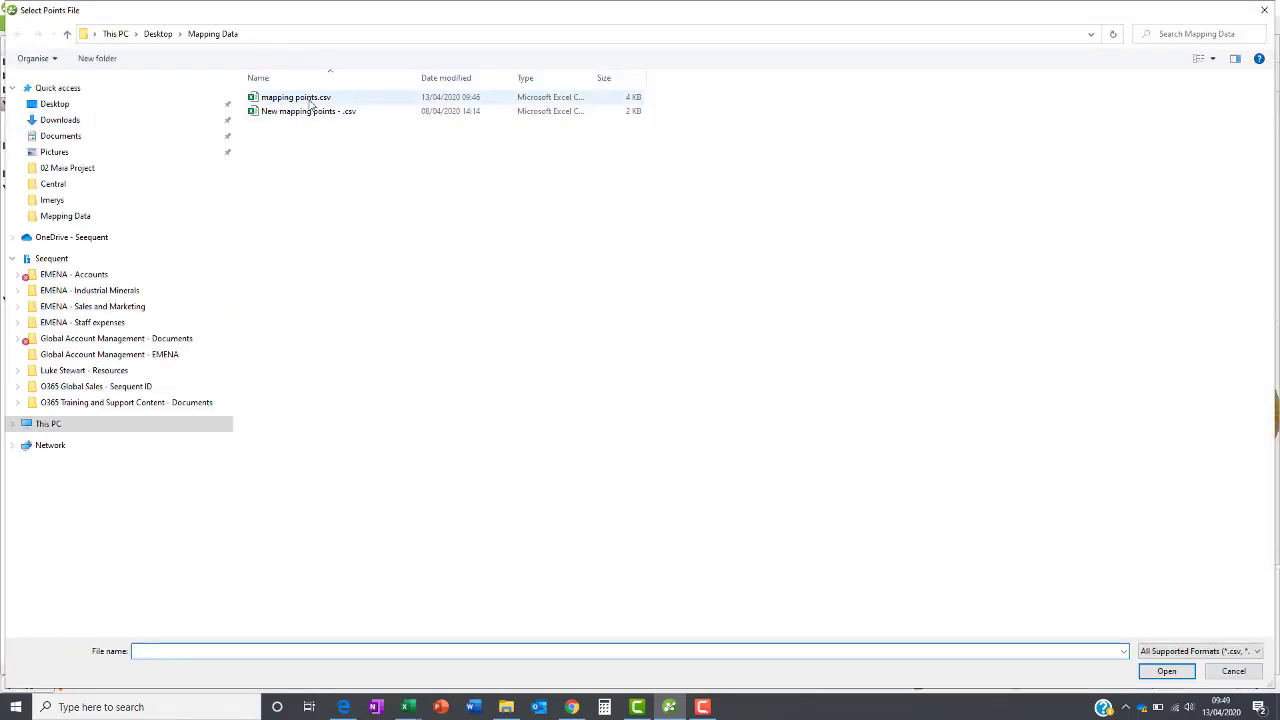
click(313, 100)
click(1165, 672)
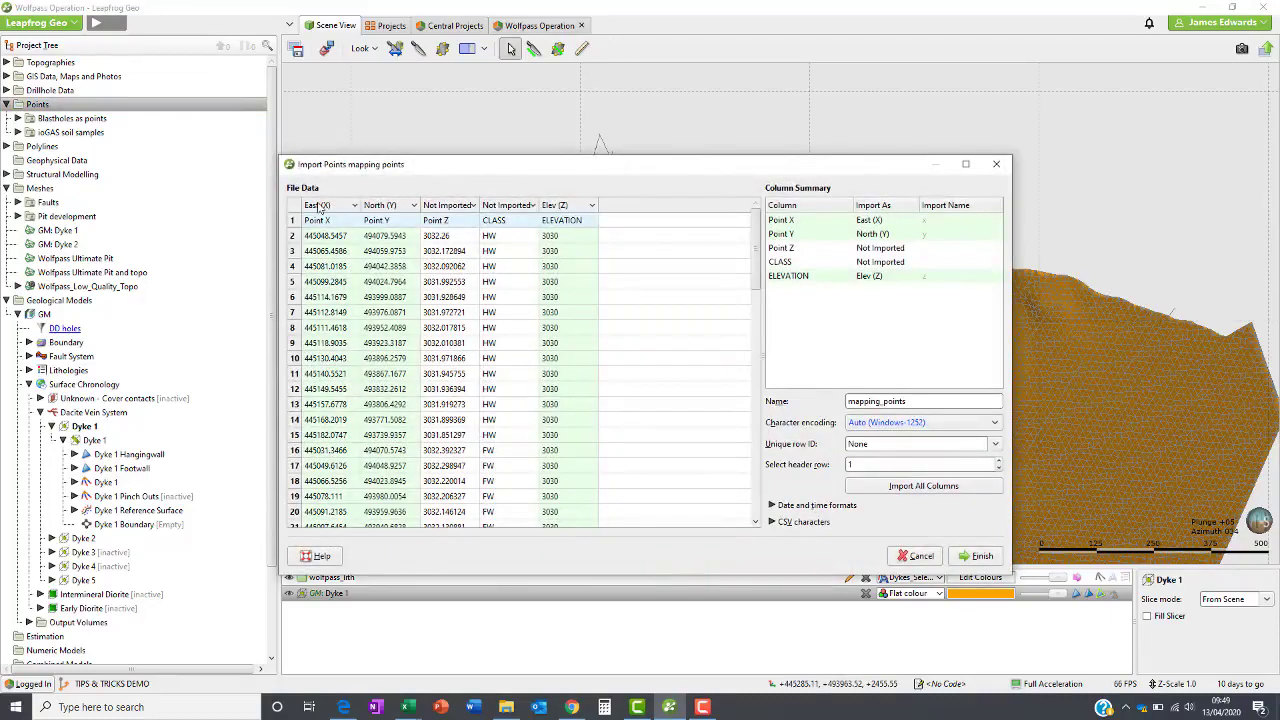
Step: Map Point Z as Elev (Z) and both CLASS and ELEVATION as Category, and finish importing the points
click(455, 207)
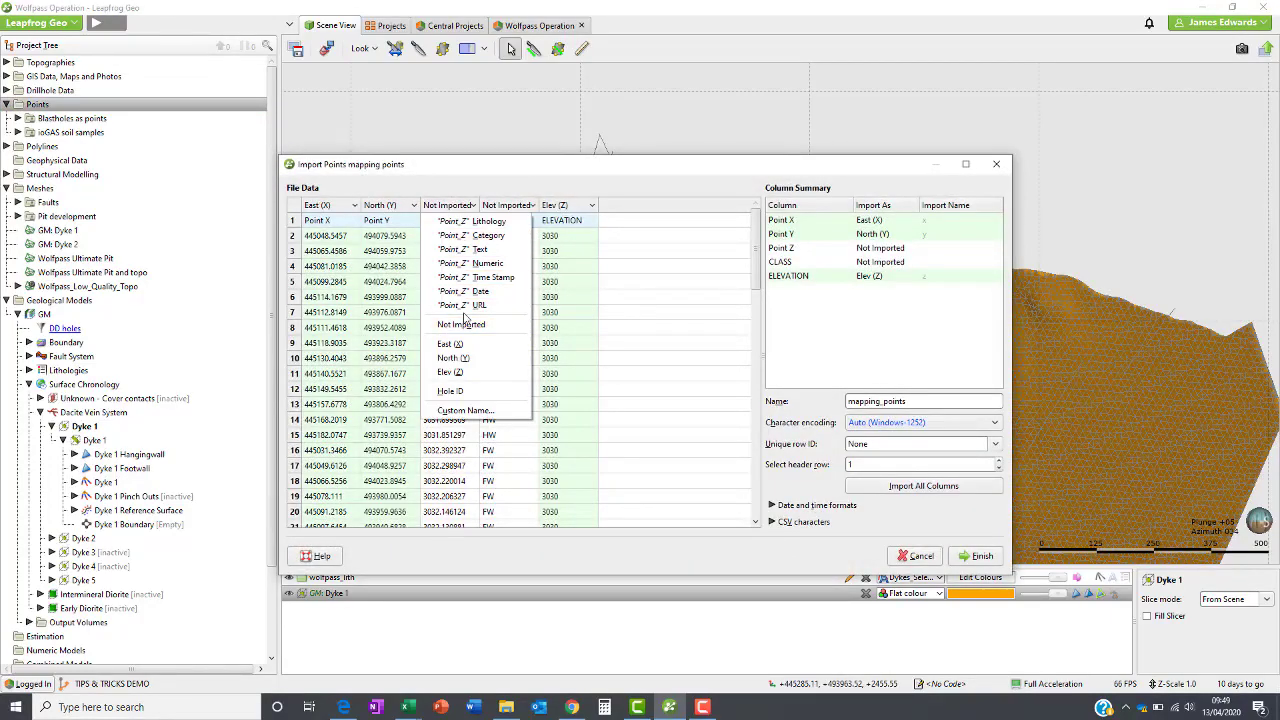
click(450, 372)
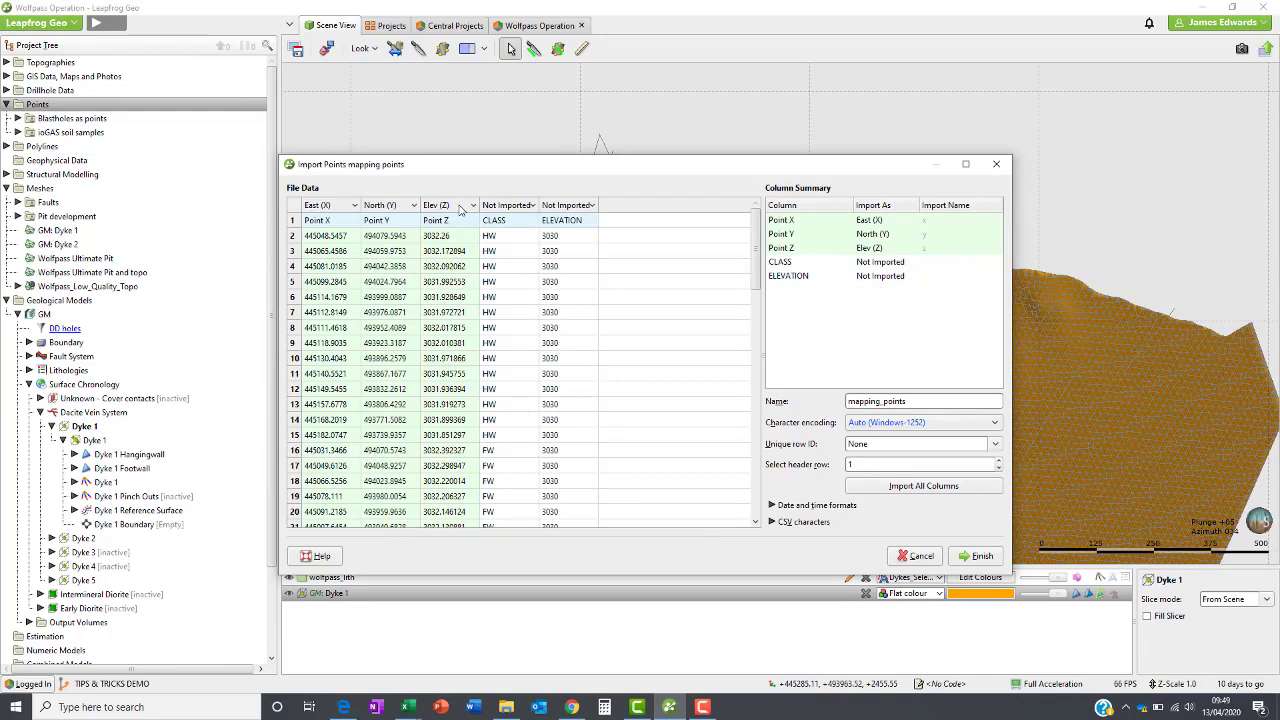
click(507, 207)
click(505, 346)
click(565, 207)
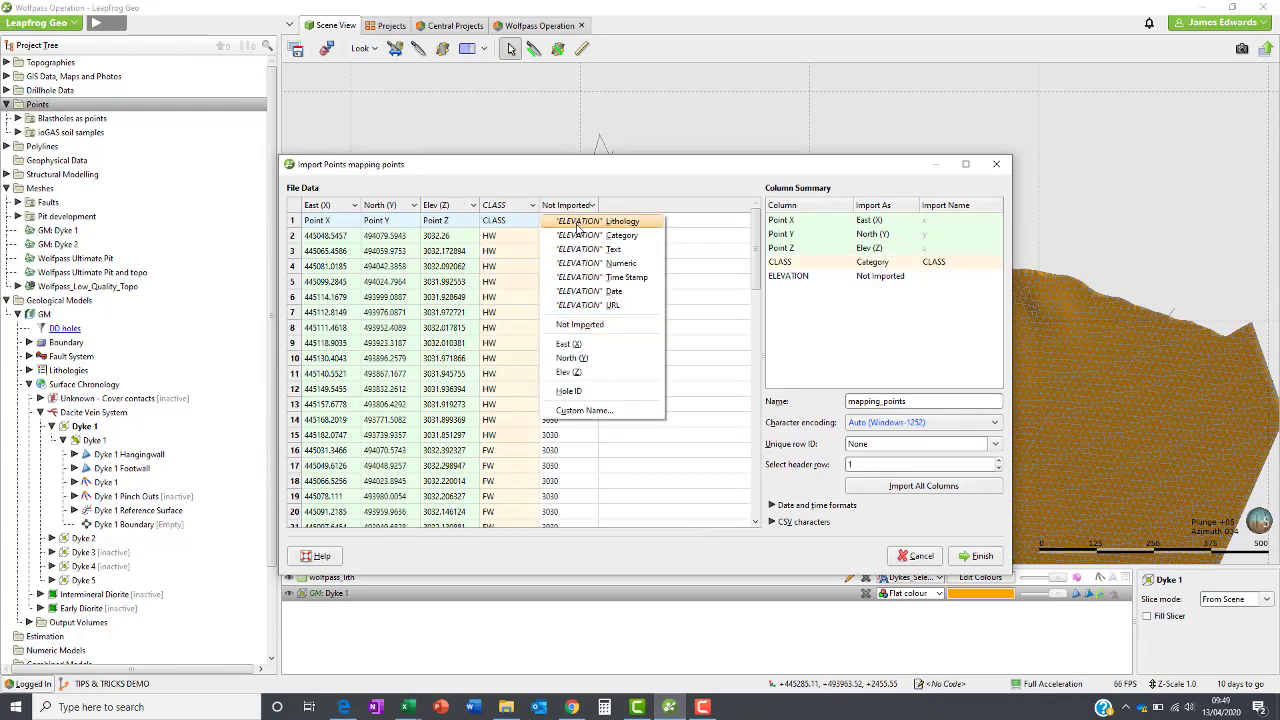
click(580, 236)
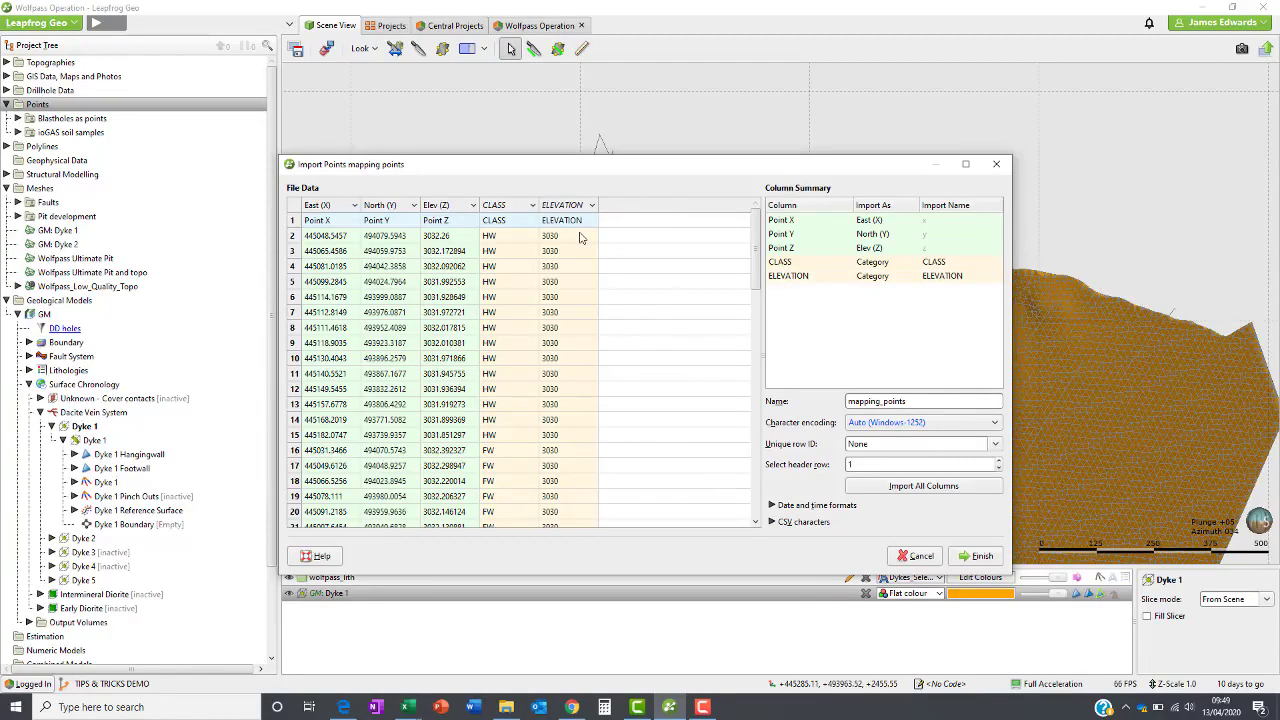
click(957, 557)
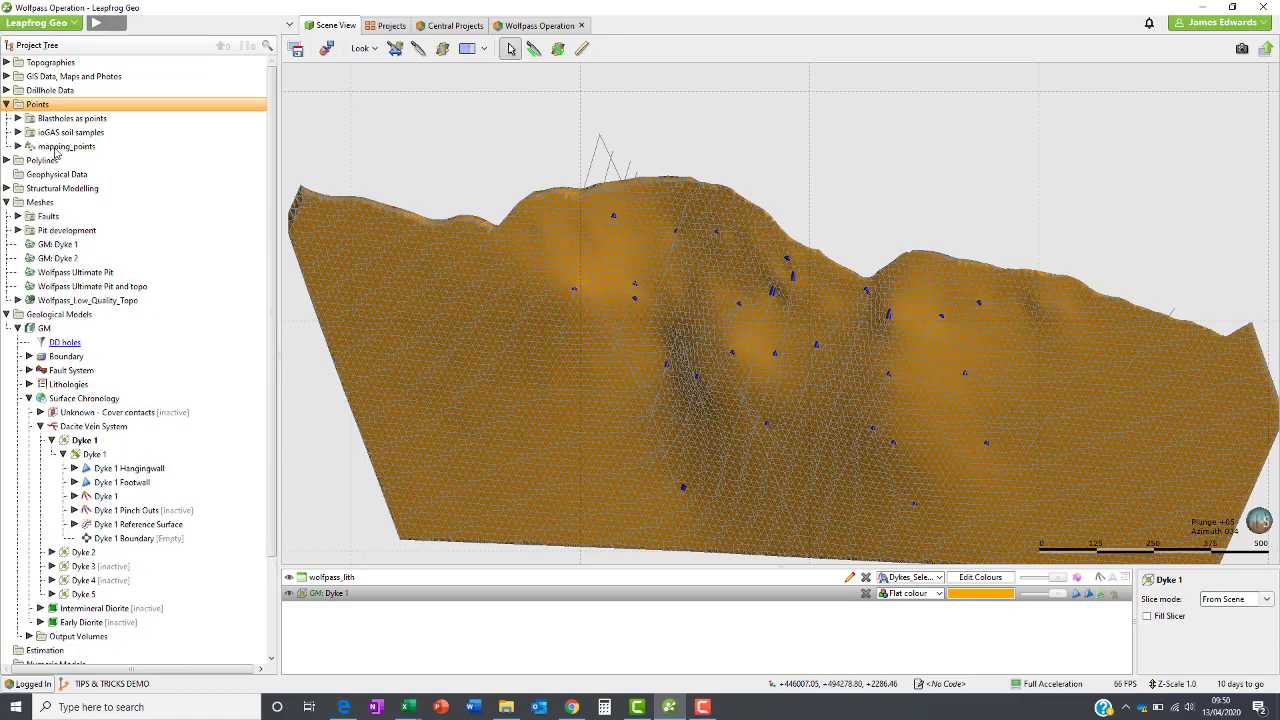
Step: Display the imported mapping_points in the scene together with Dyke 1
right_click(57, 152)
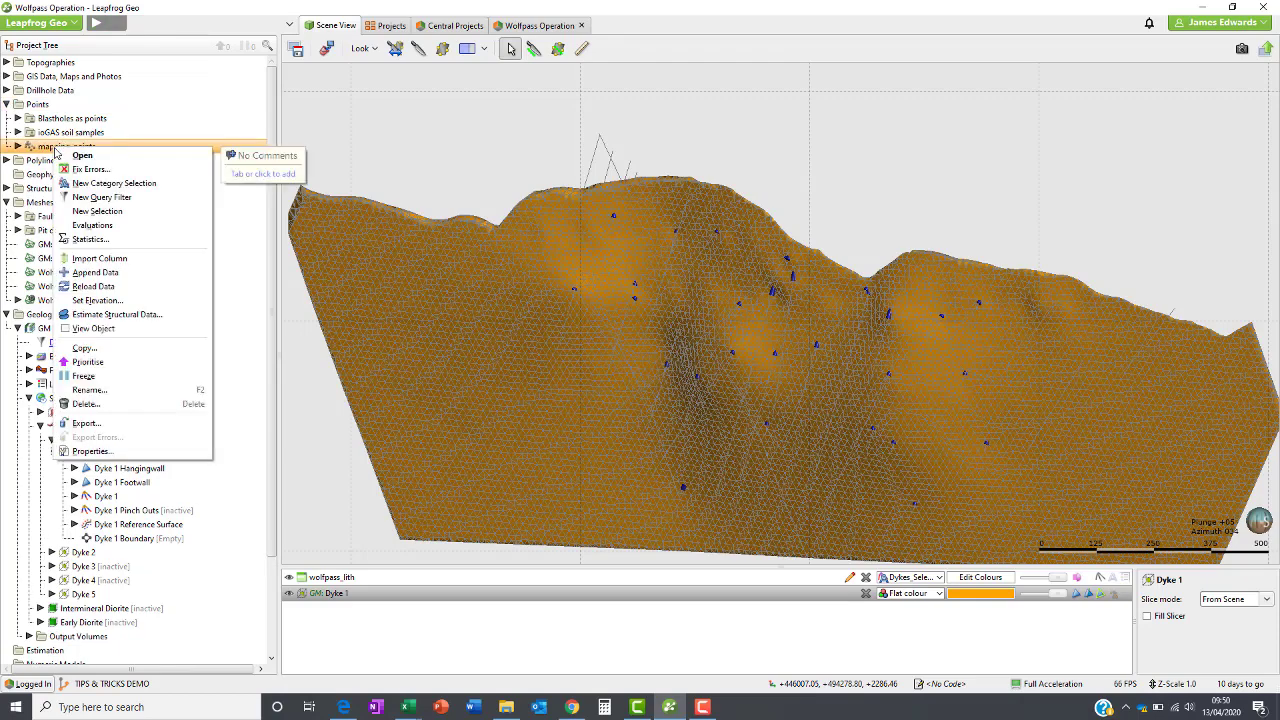
click(100, 334)
scroll(777, 255, up, 5)
right_drag(687, 174, 709, 237)
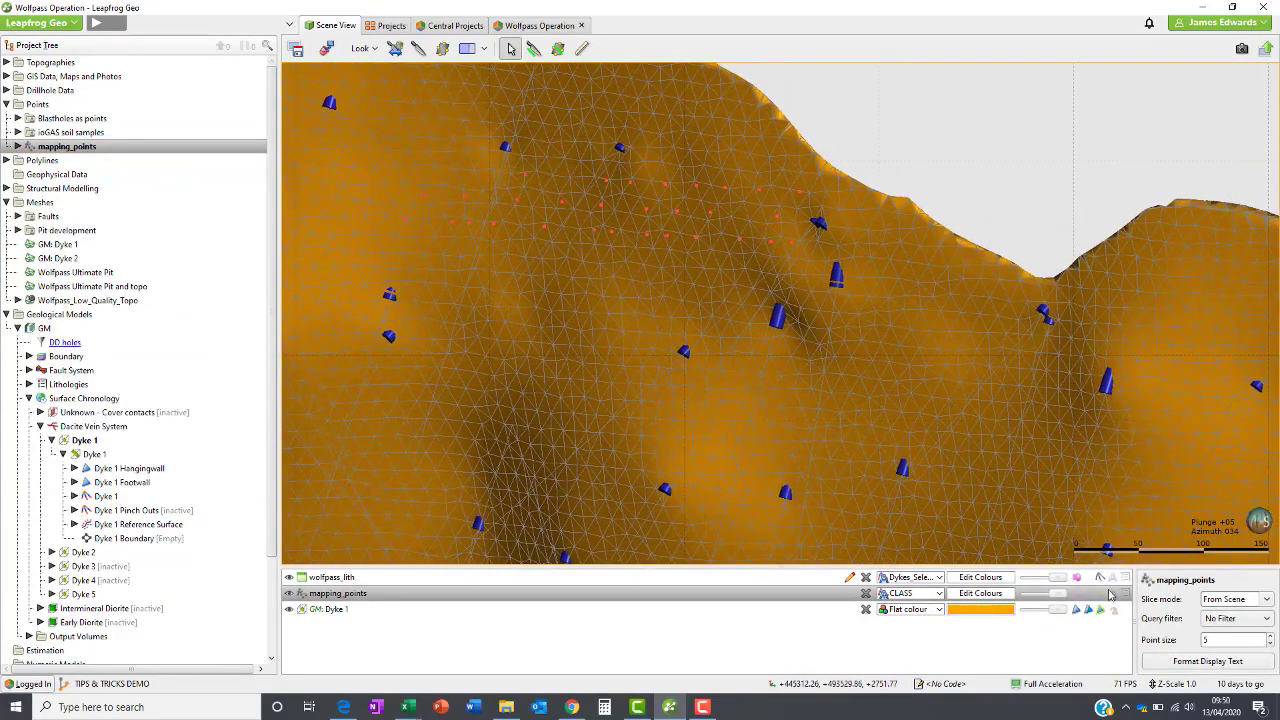
Step: Render the mapping points as spheres with a radius of 4 and show their CLASS legend
click(1076, 595)
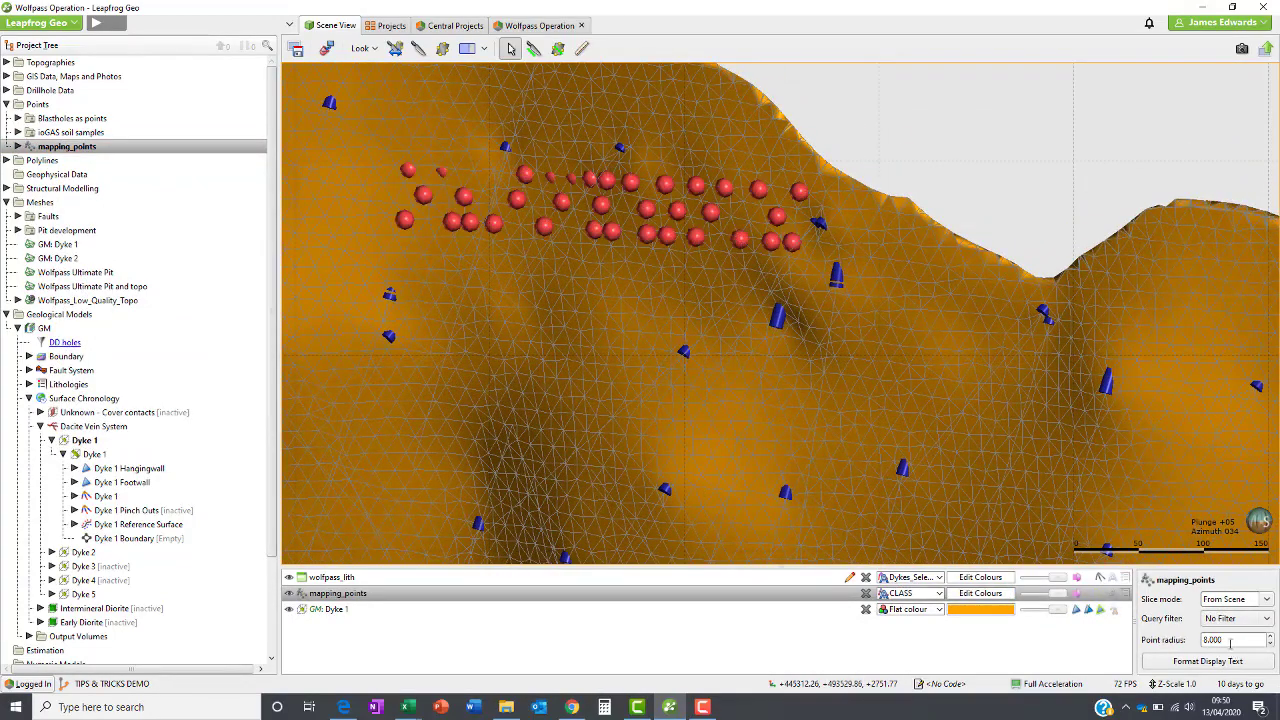
double_click(1225, 641)
text(4)
key(Return)
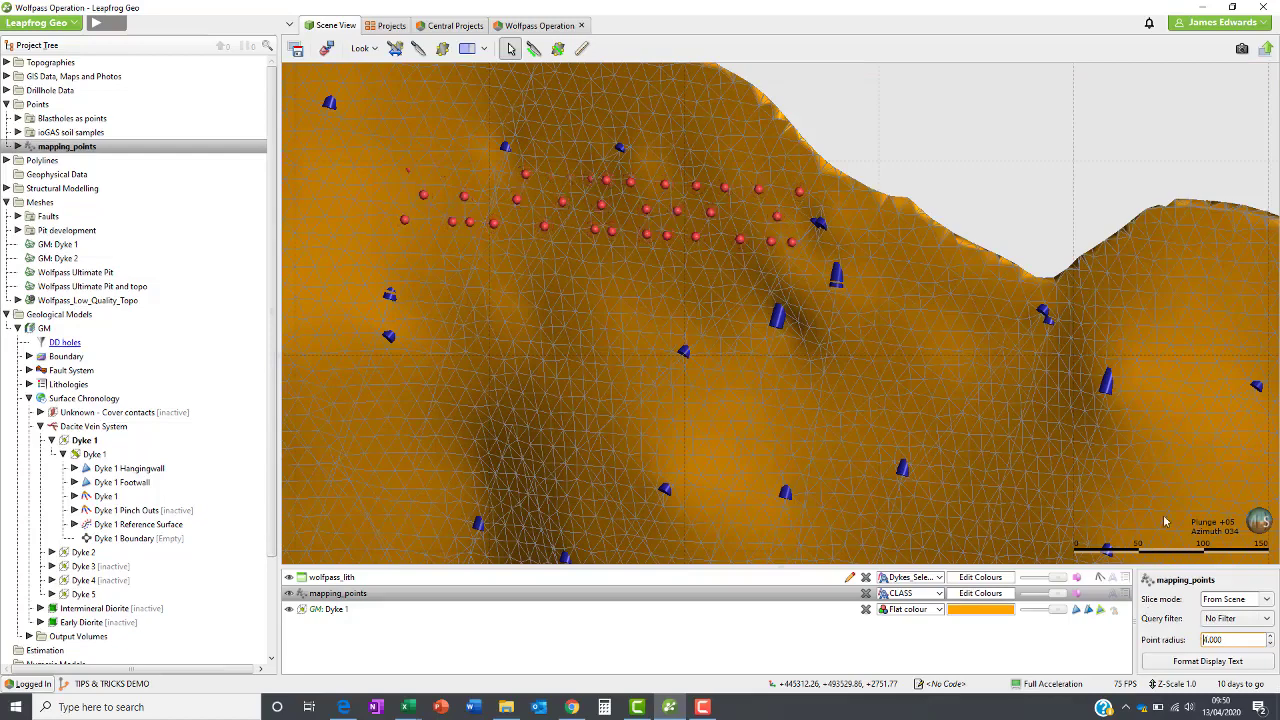
click(1125, 593)
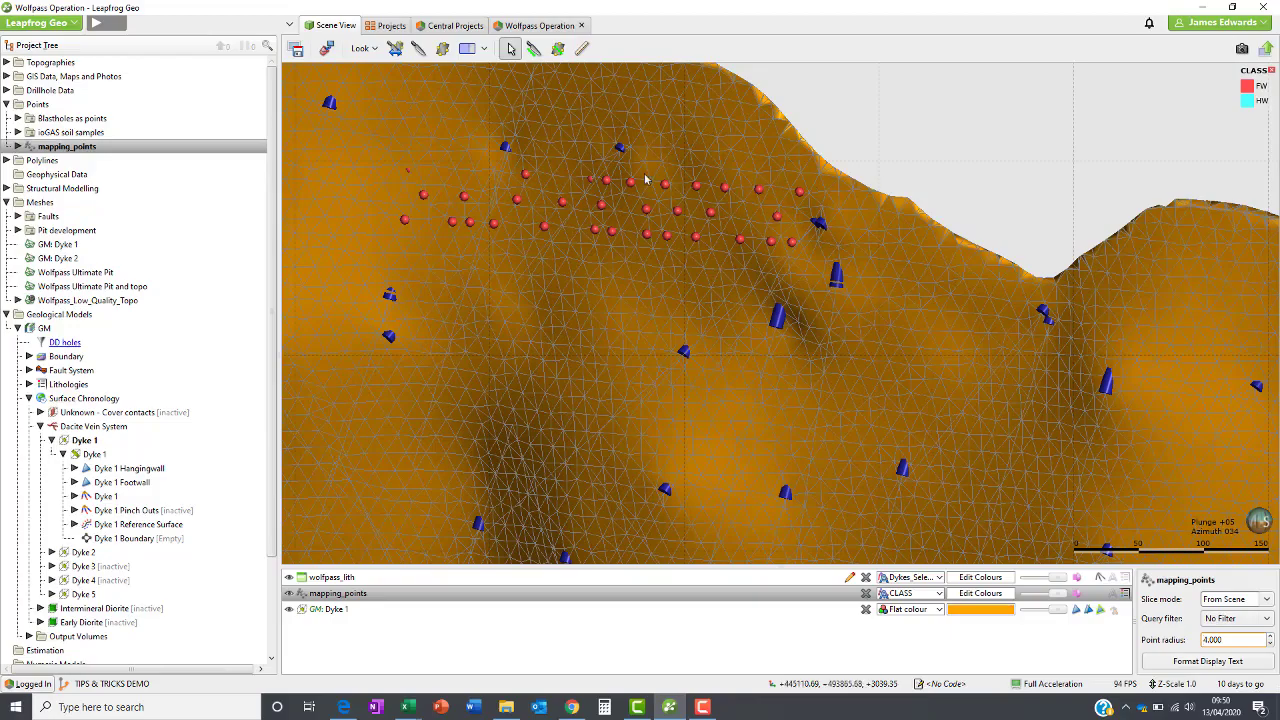
Step: Extract a mesh of the current Dyke 1 volume into the Meshes folder
drag(645, 180, 481, 224)
right_drag(845, 147, 790, 290)
drag(810, 342, 1200, 441)
scroll(840, 355, up, 3)
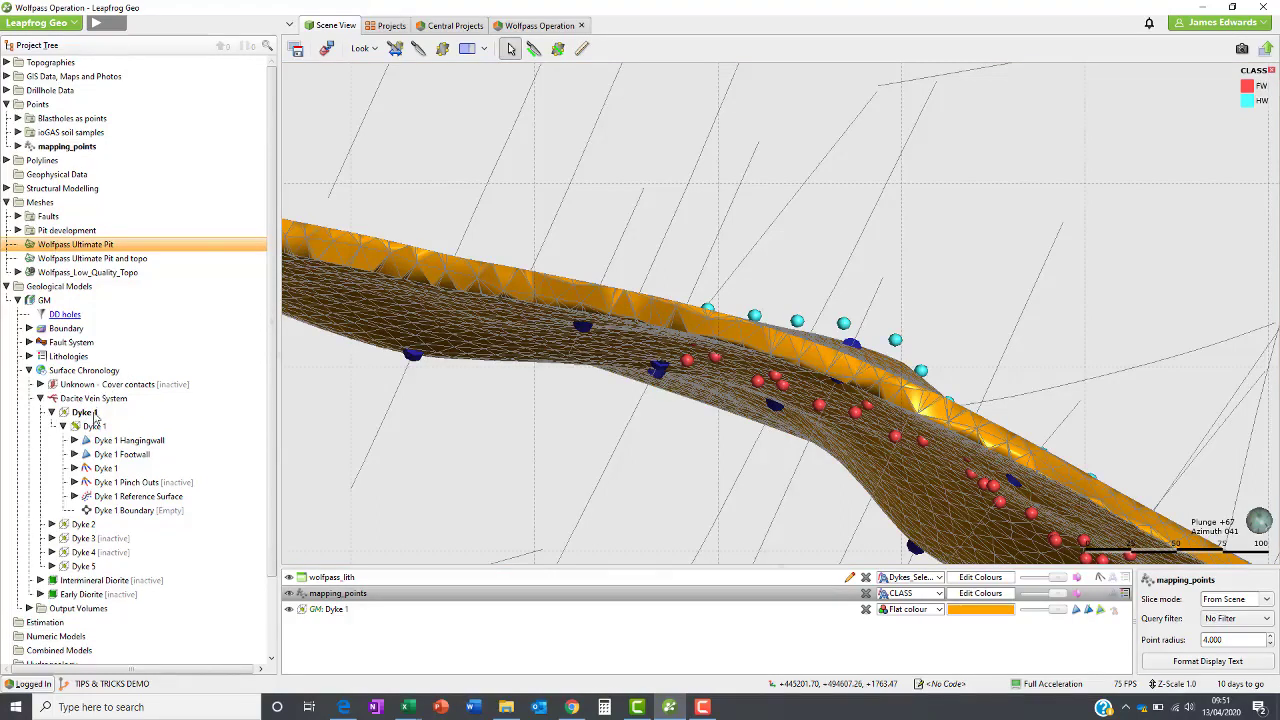
right_click(97, 416)
click(146, 448)
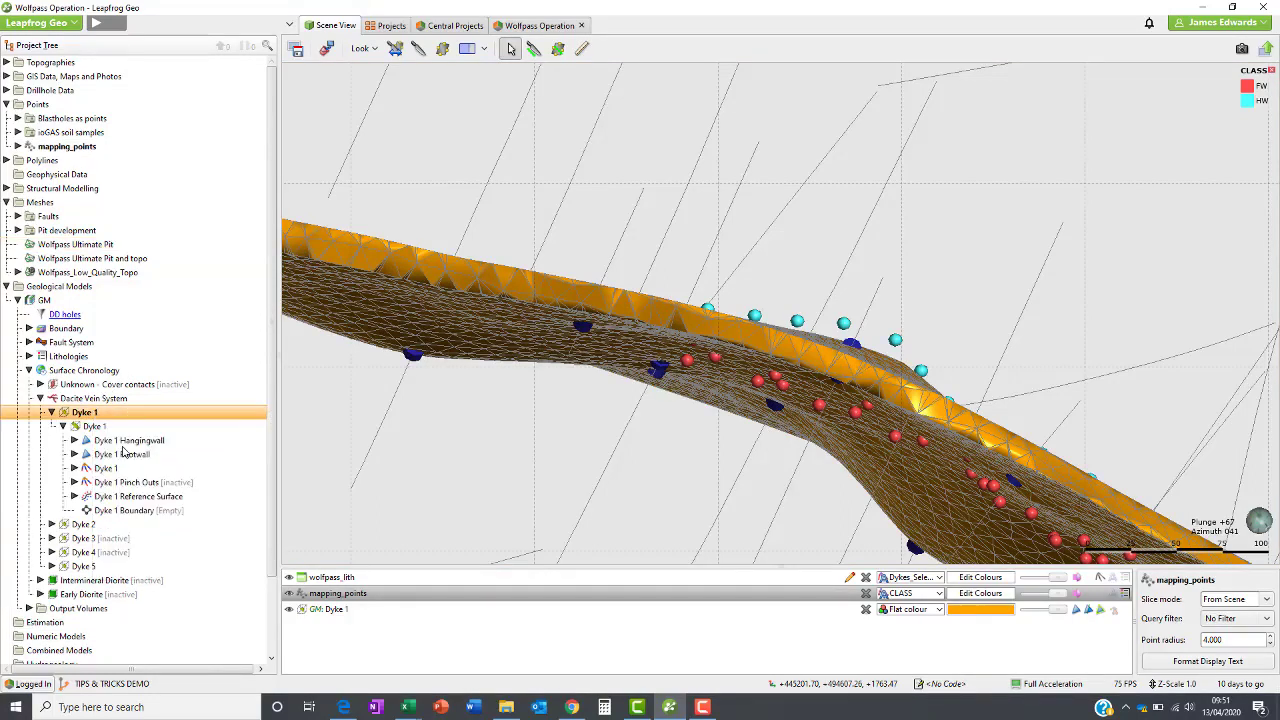
click(706, 462)
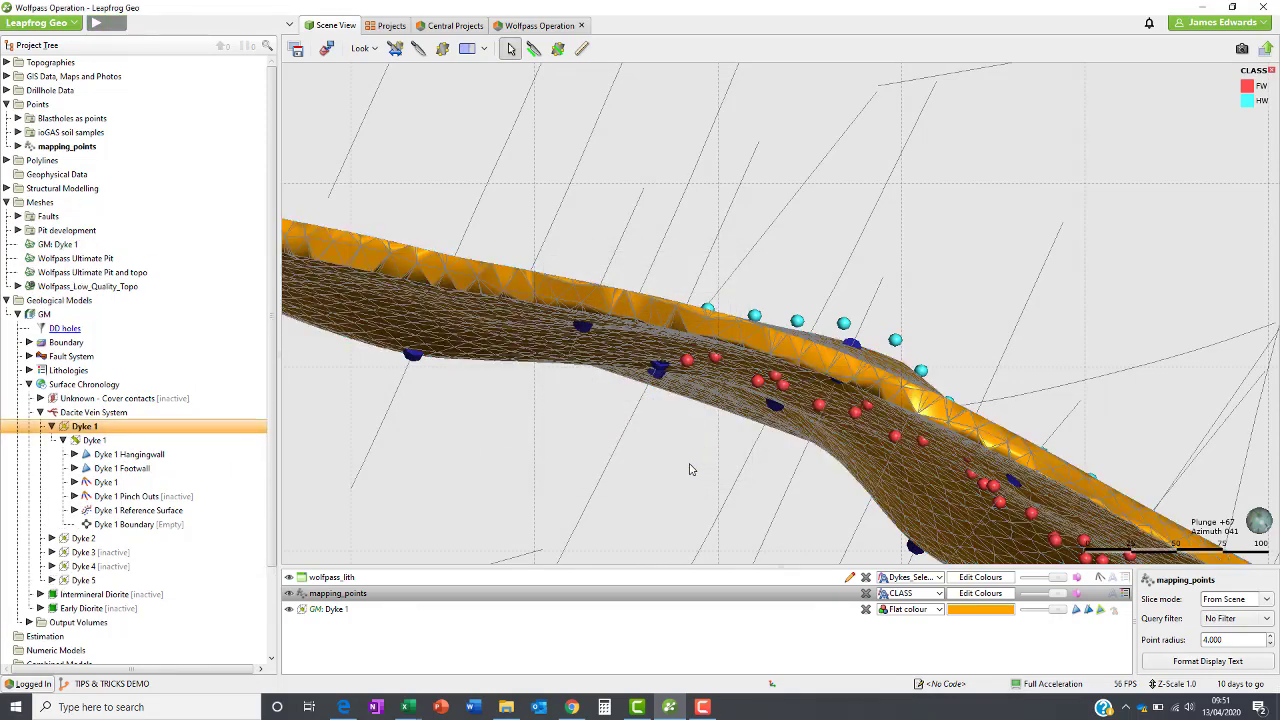
Step: Examine how the mapped HW and FW points sit relative to the Dyke 1 hangingwall and footwall surfaces
scroll(880, 460, up, 5)
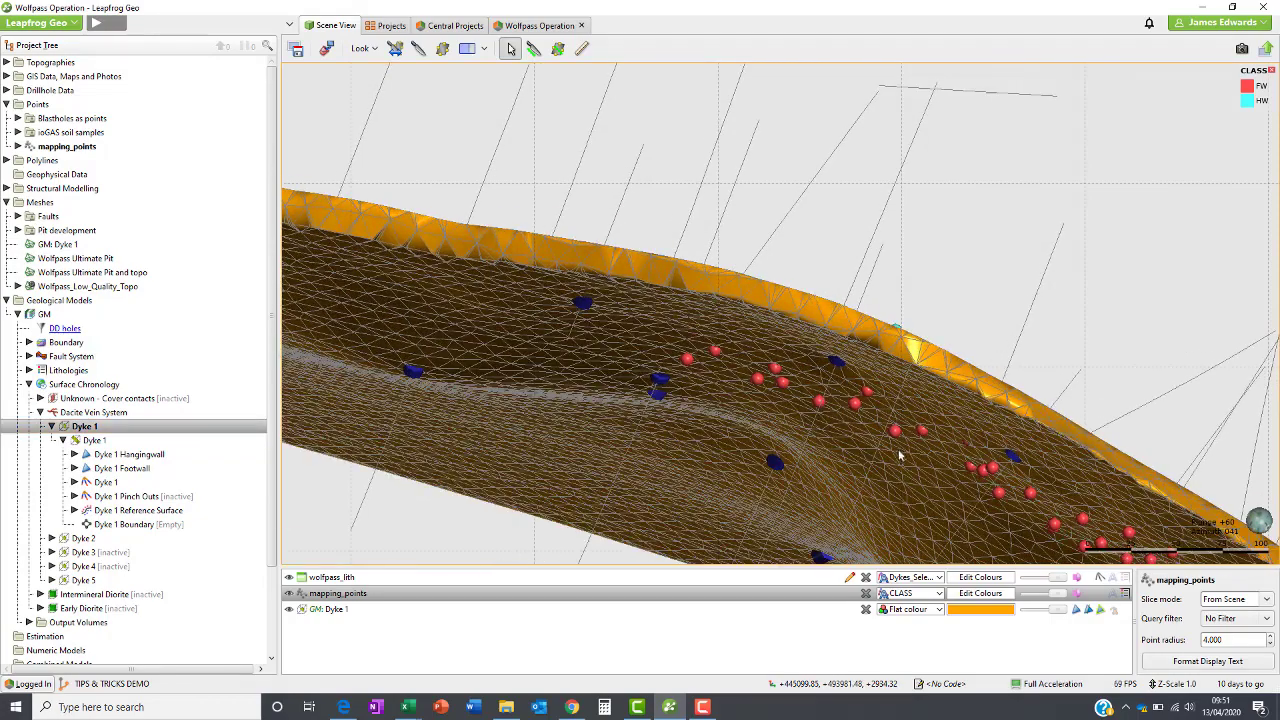
drag(853, 436, 604, 439)
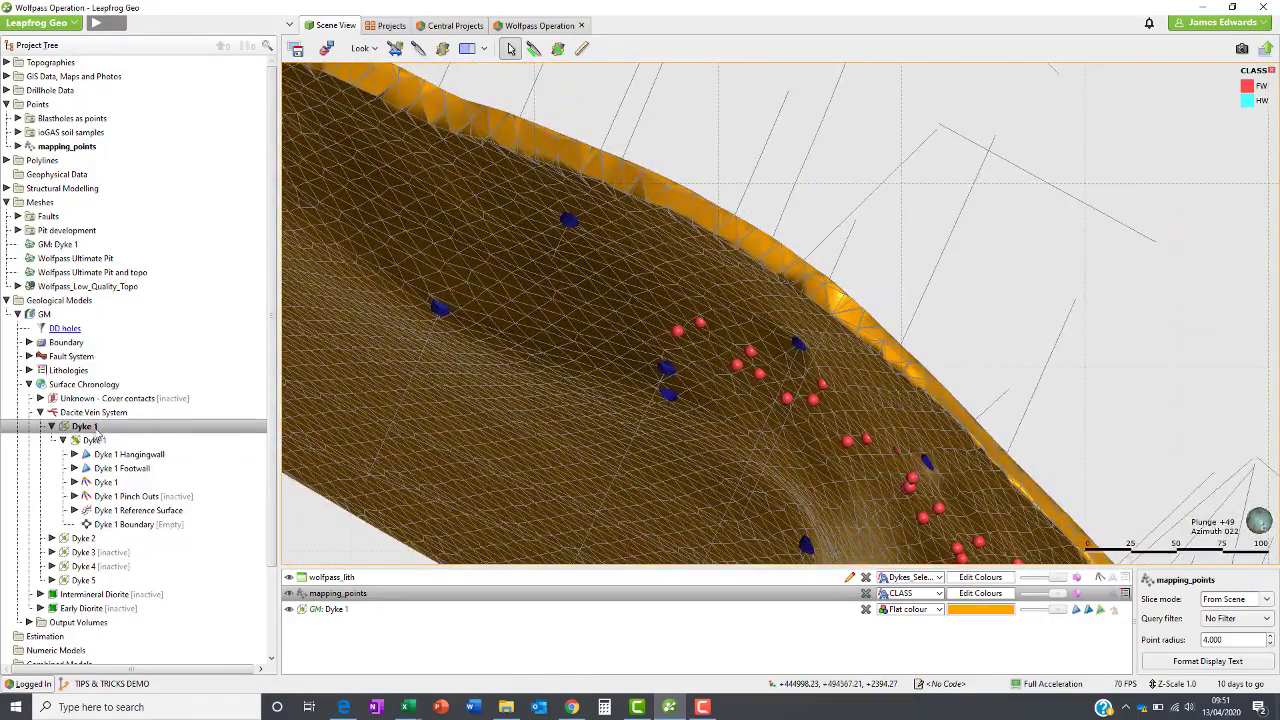
click(101, 457)
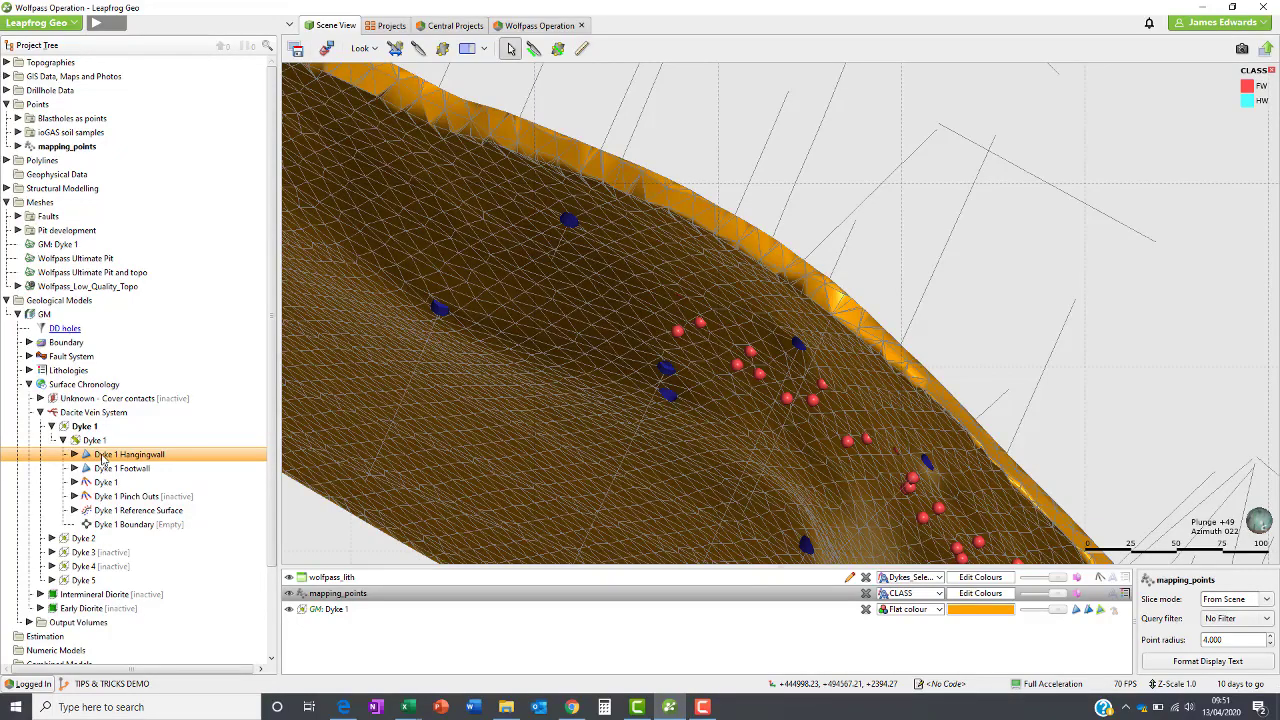
click(105, 468)
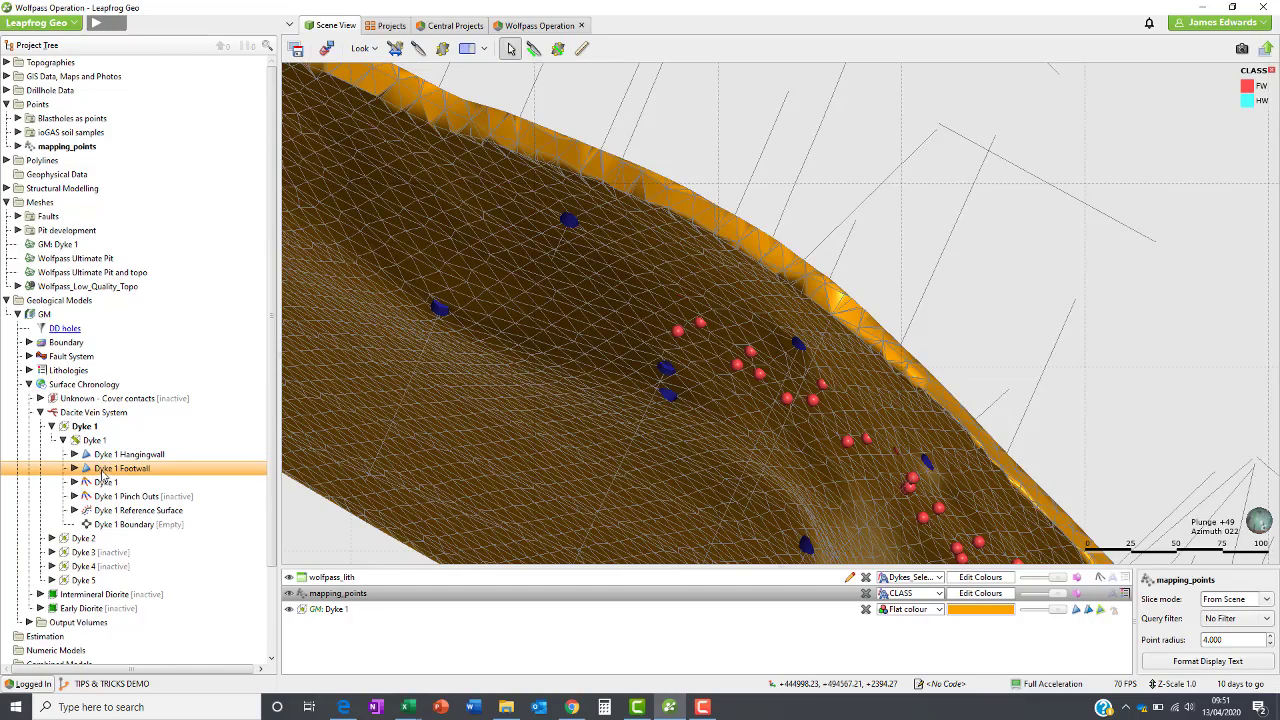
right_drag(928, 441, 838, 287)
drag(838, 287, 886, 370)
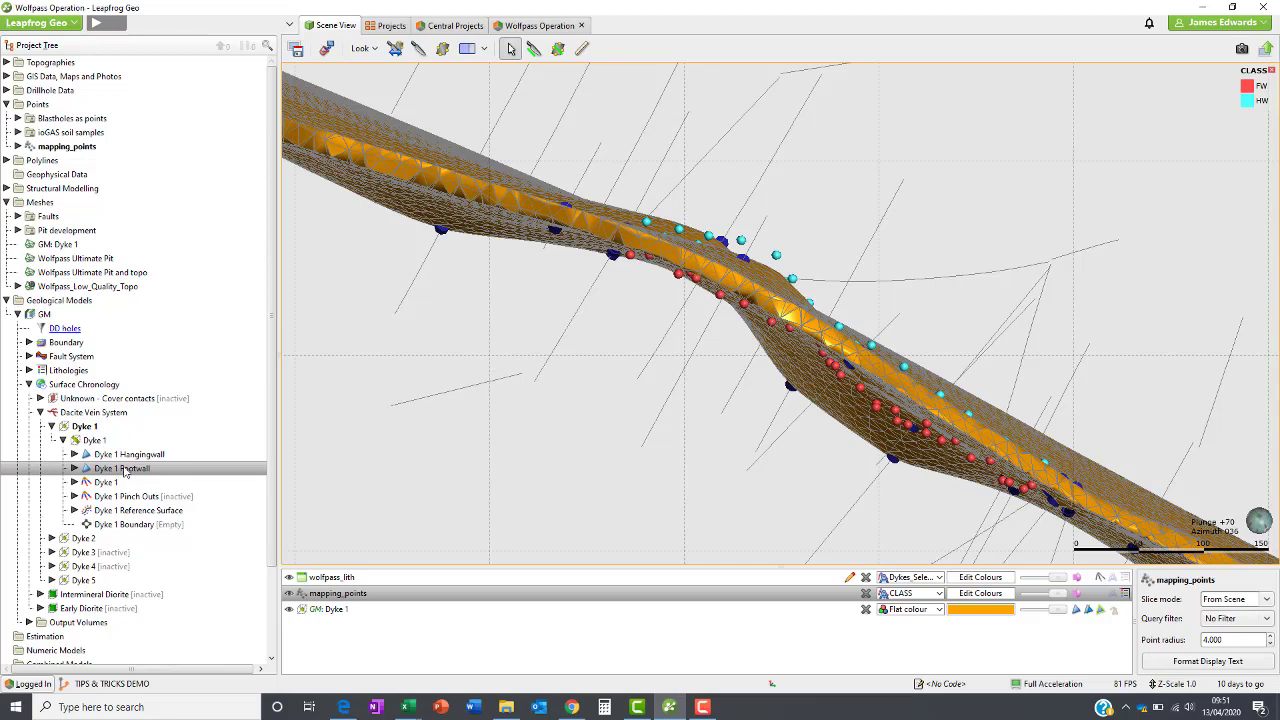
Step: Create a new selection from mapping_points named FW_Contact, using a query where CLASS is FW
click(74, 150)
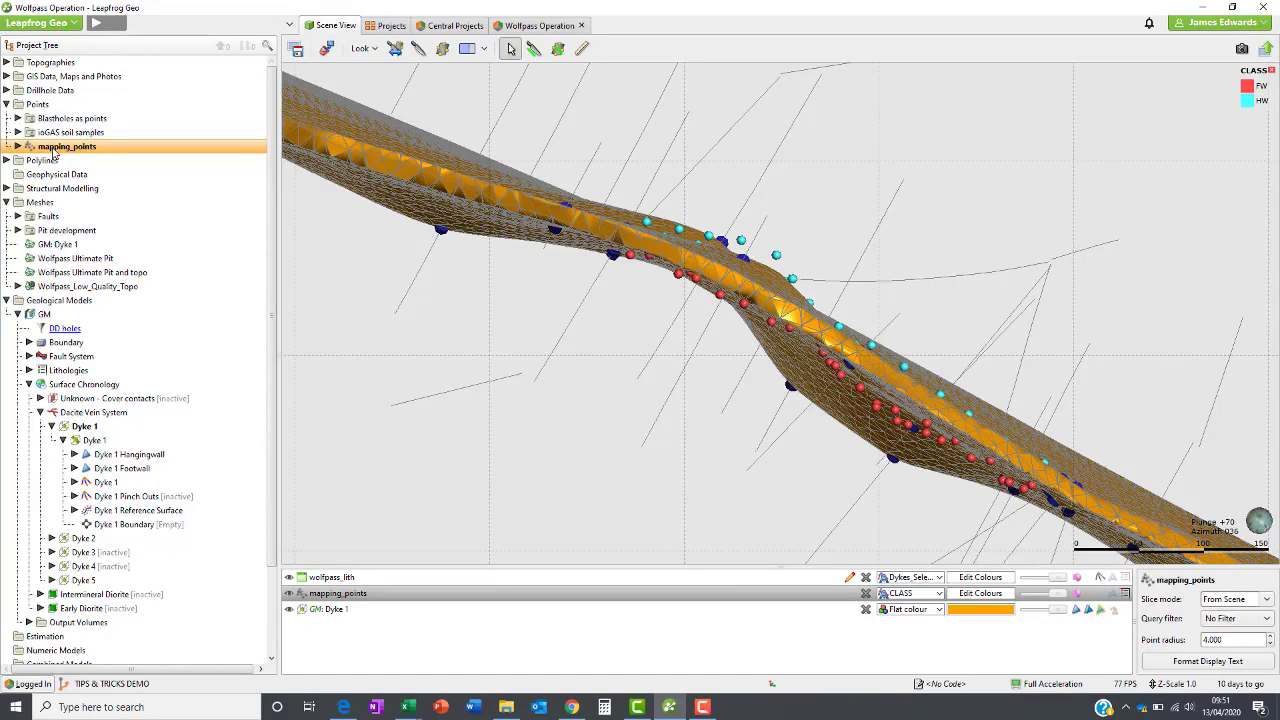
right_click(55, 152)
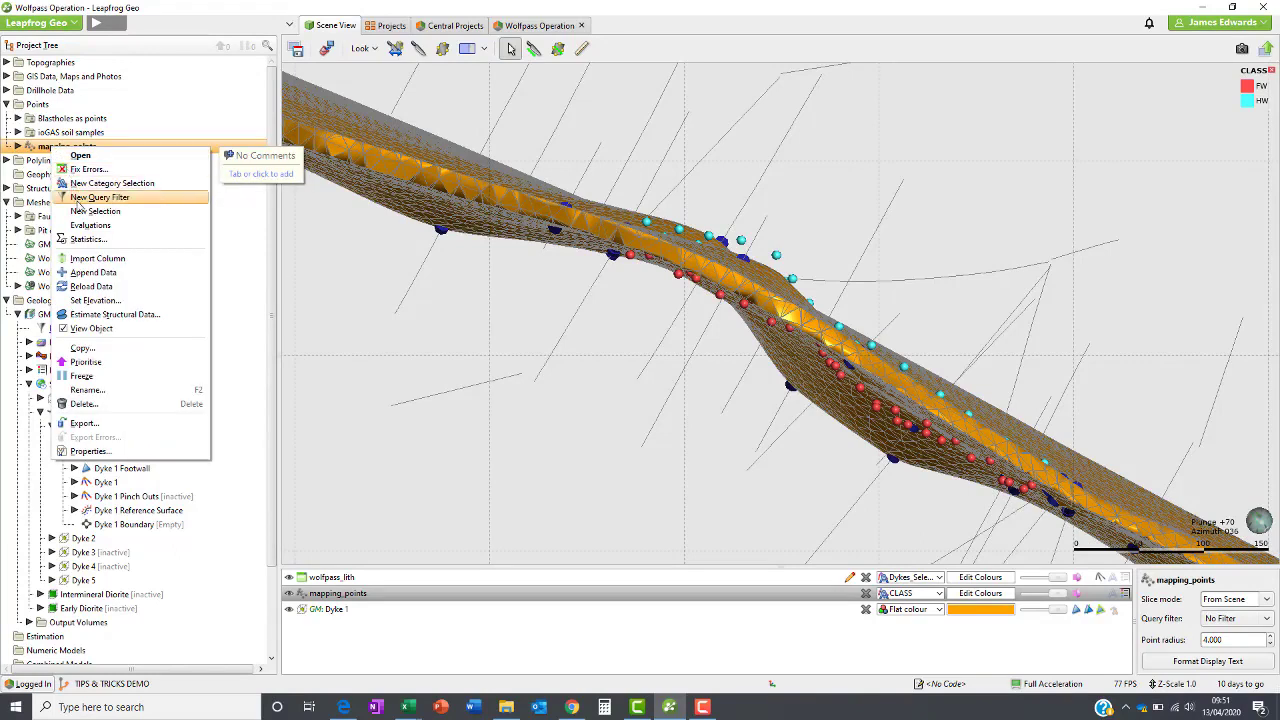
click(134, 219)
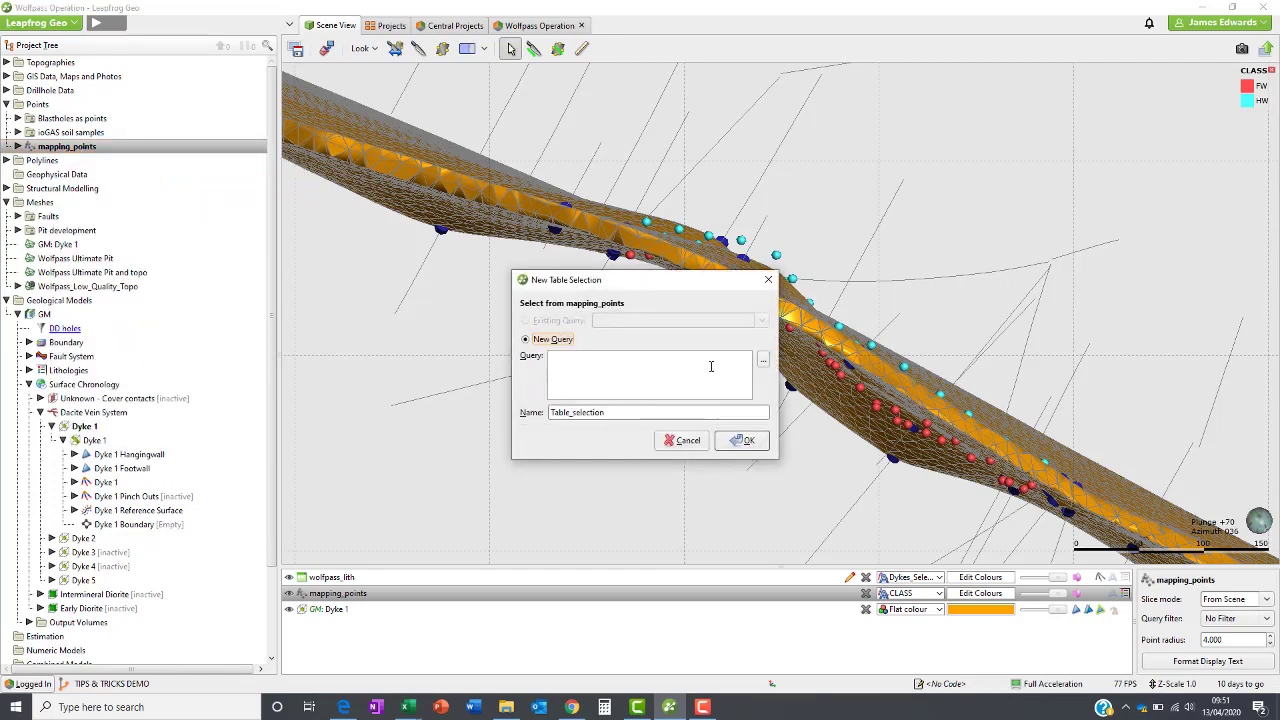
click(763, 363)
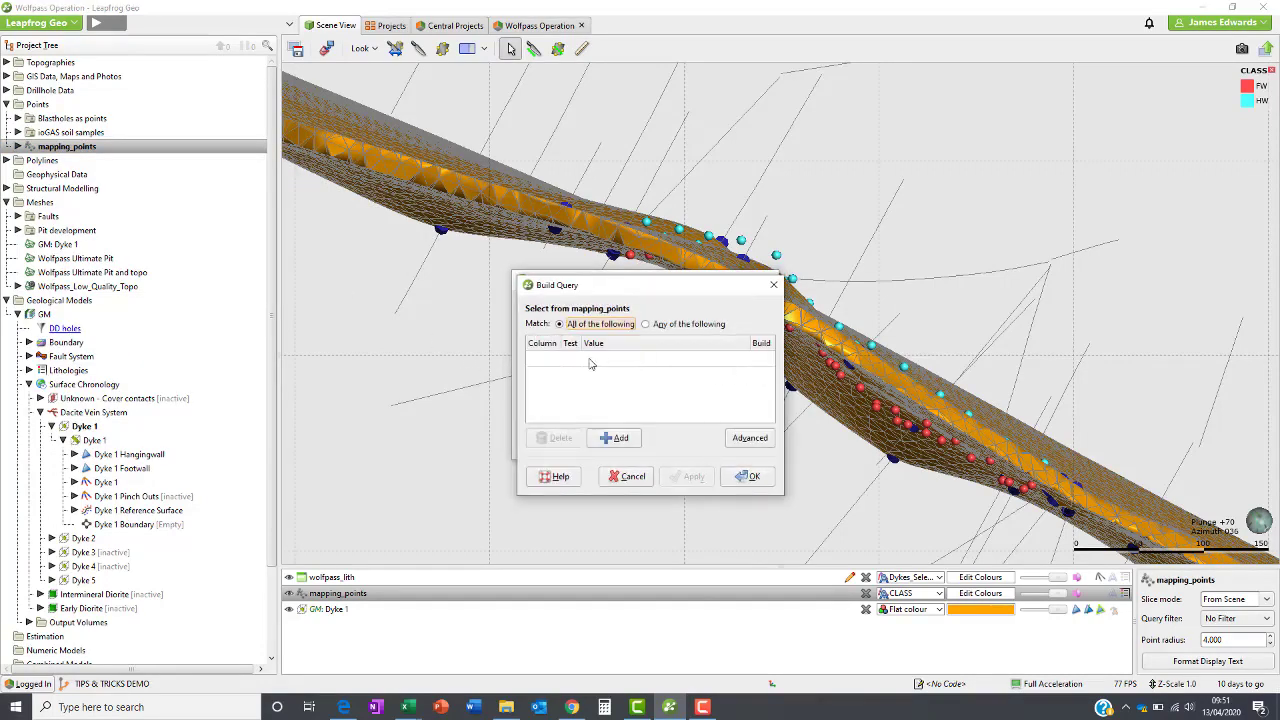
click(548, 360)
click(555, 359)
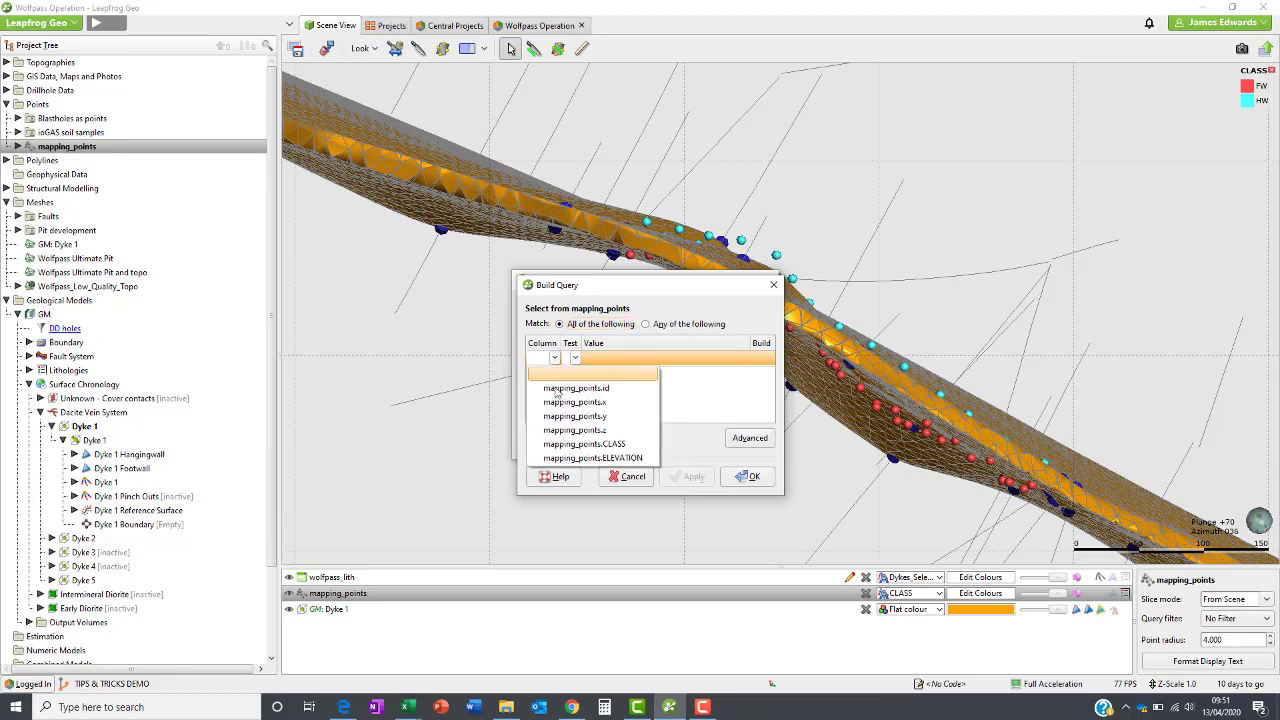
click(566, 444)
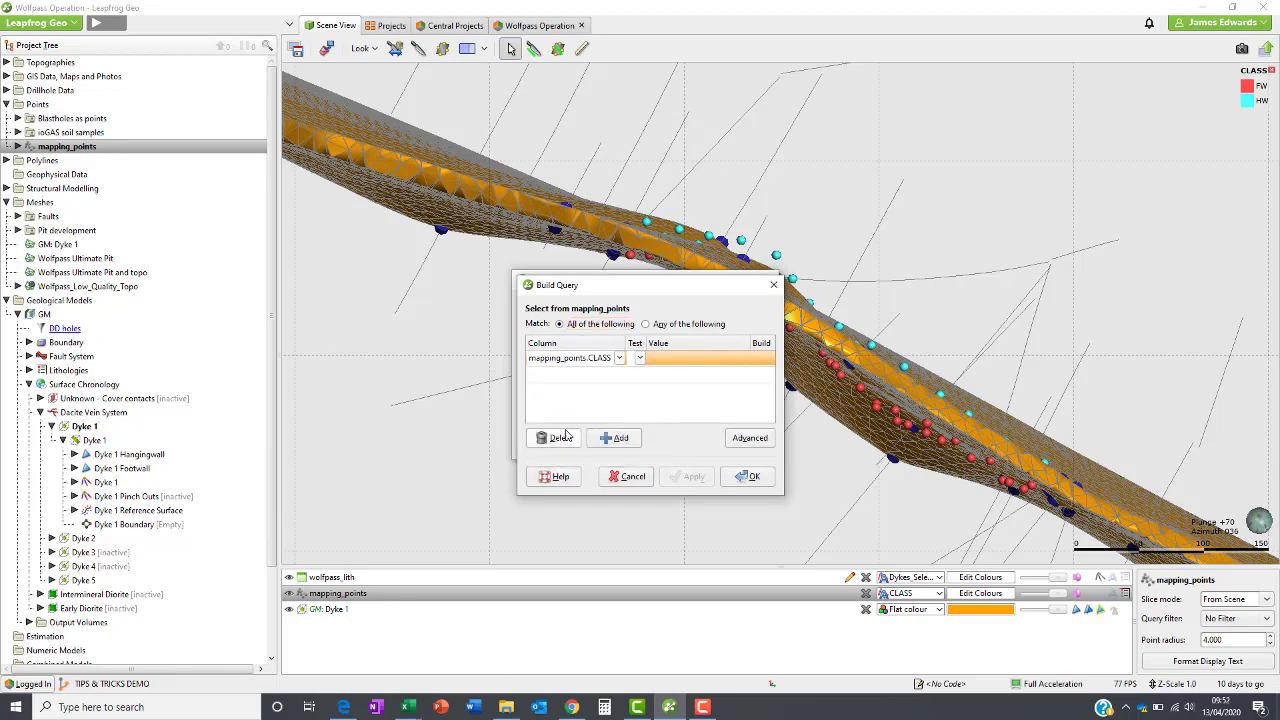
click(640, 358)
click(660, 378)
click(757, 362)
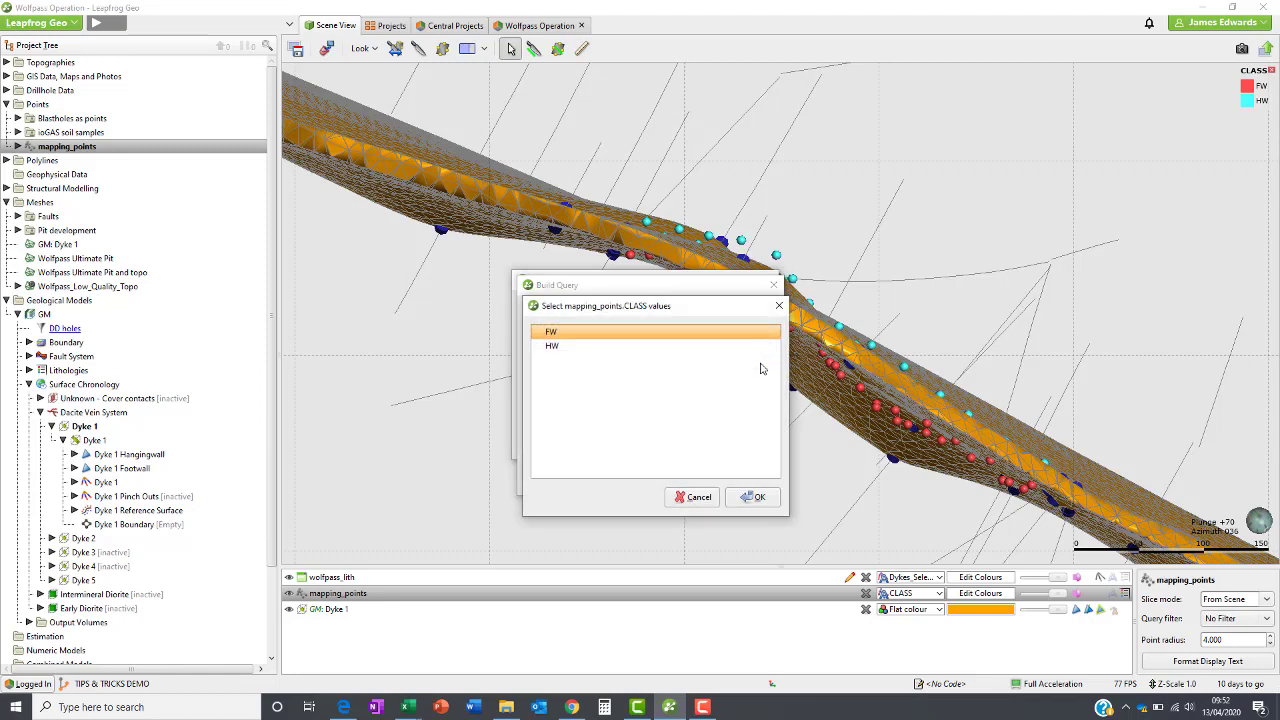
click(756, 497)
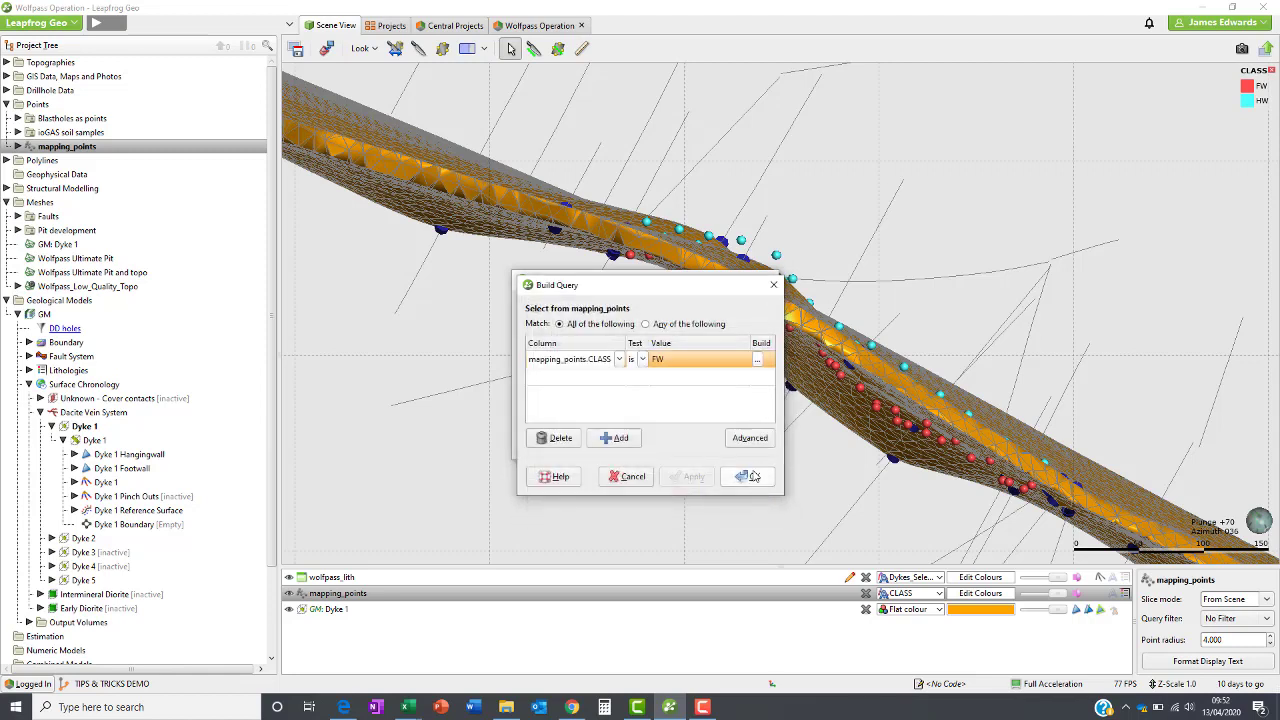
click(752, 476)
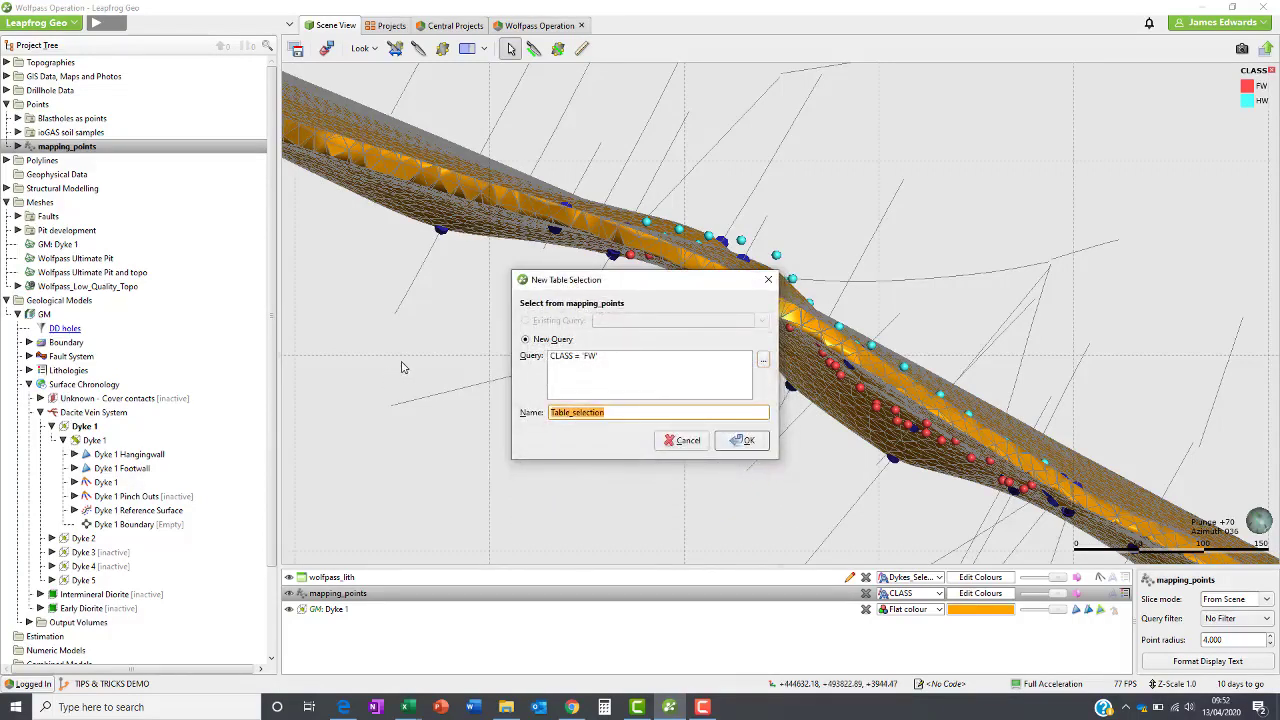
text(FW_Contact)
click(758, 440)
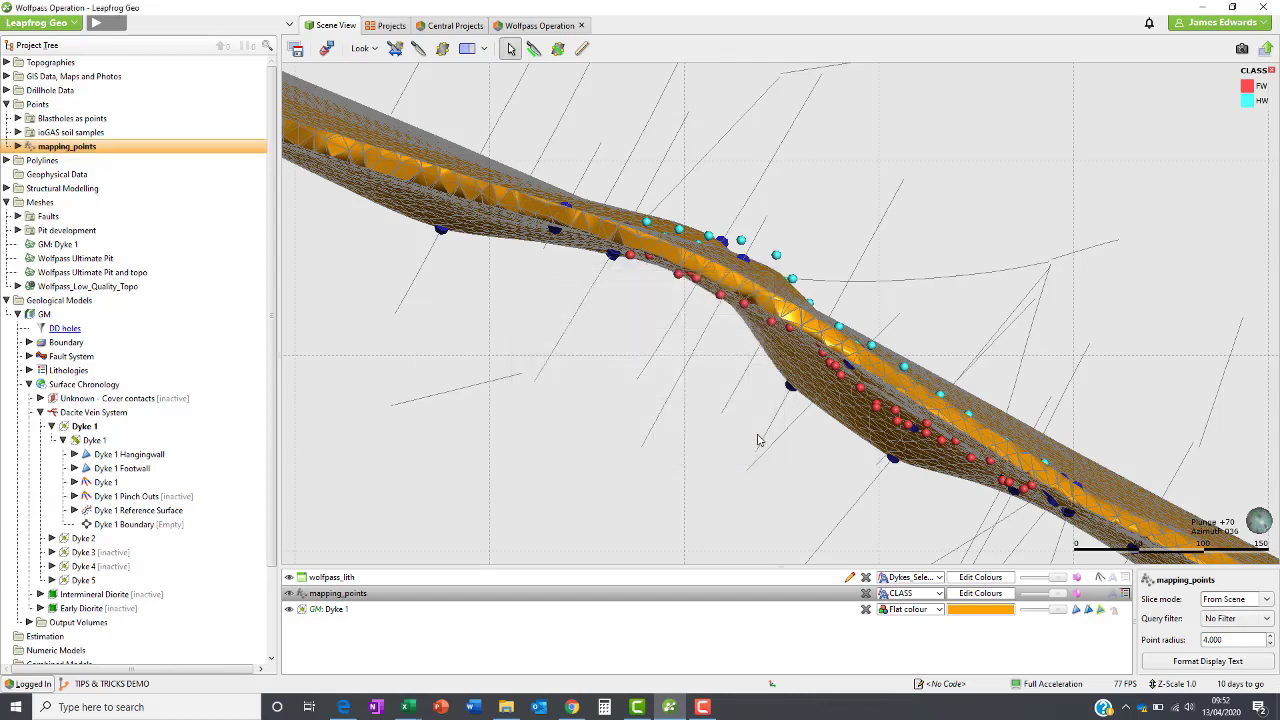
Step: Start another new selection from mapping_points and build its query so that CLASS is HW
right_click(55, 150)
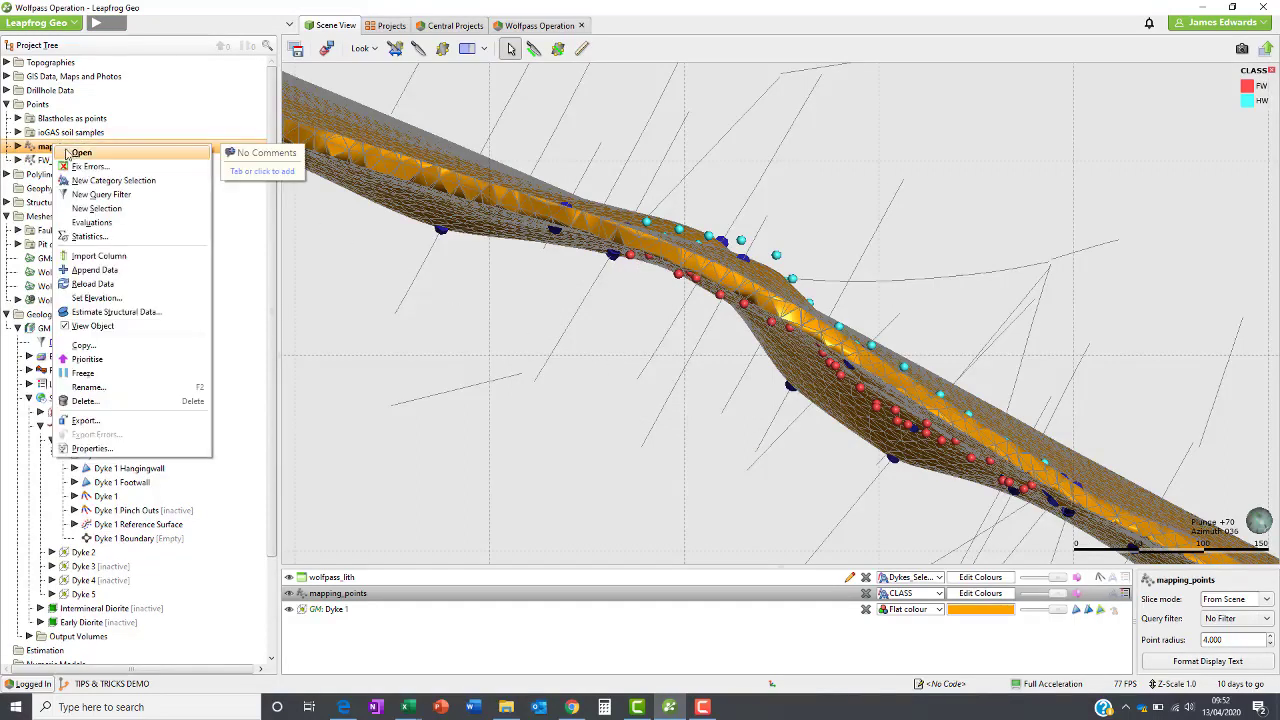
click(97, 212)
click(552, 339)
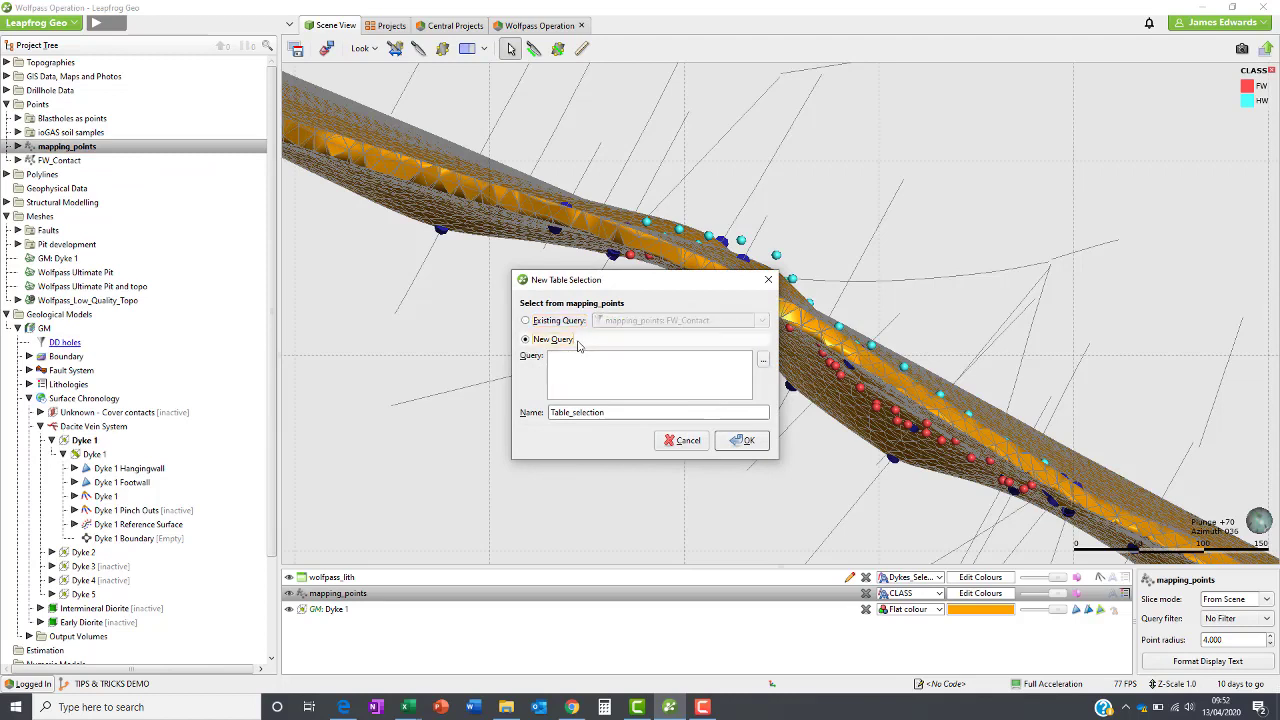
click(763, 358)
click(560, 364)
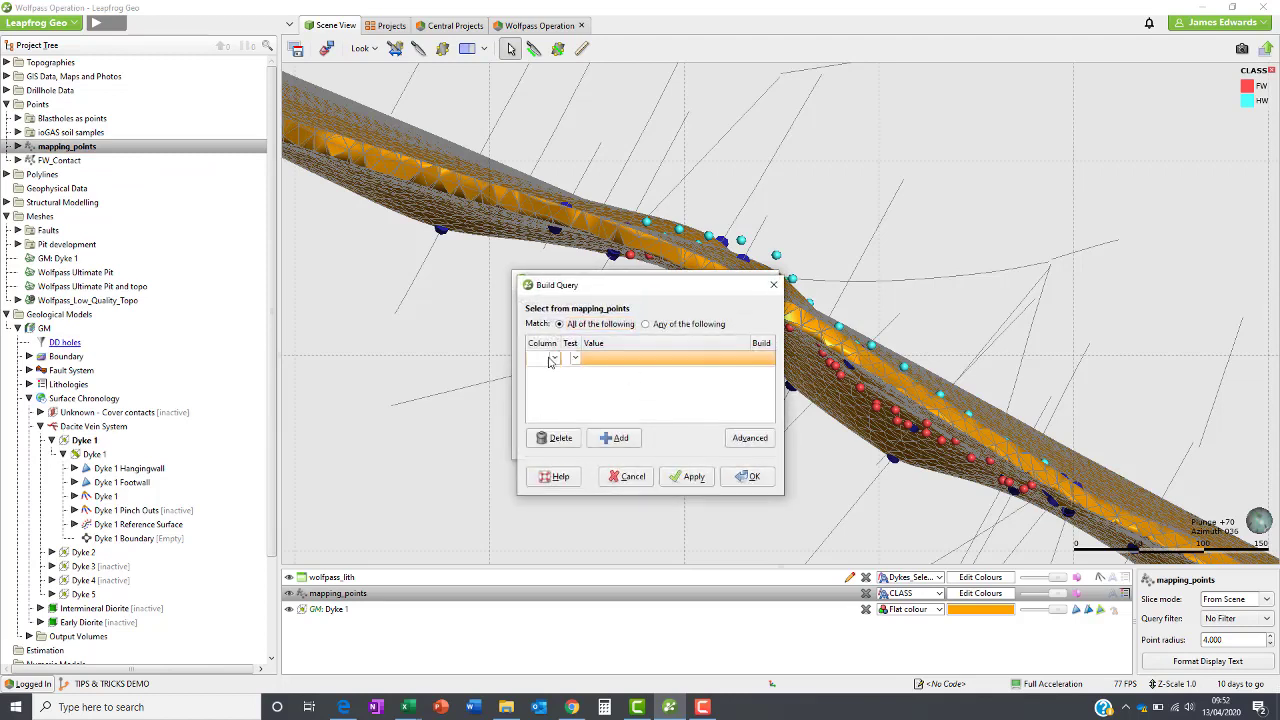
click(554, 360)
click(572, 432)
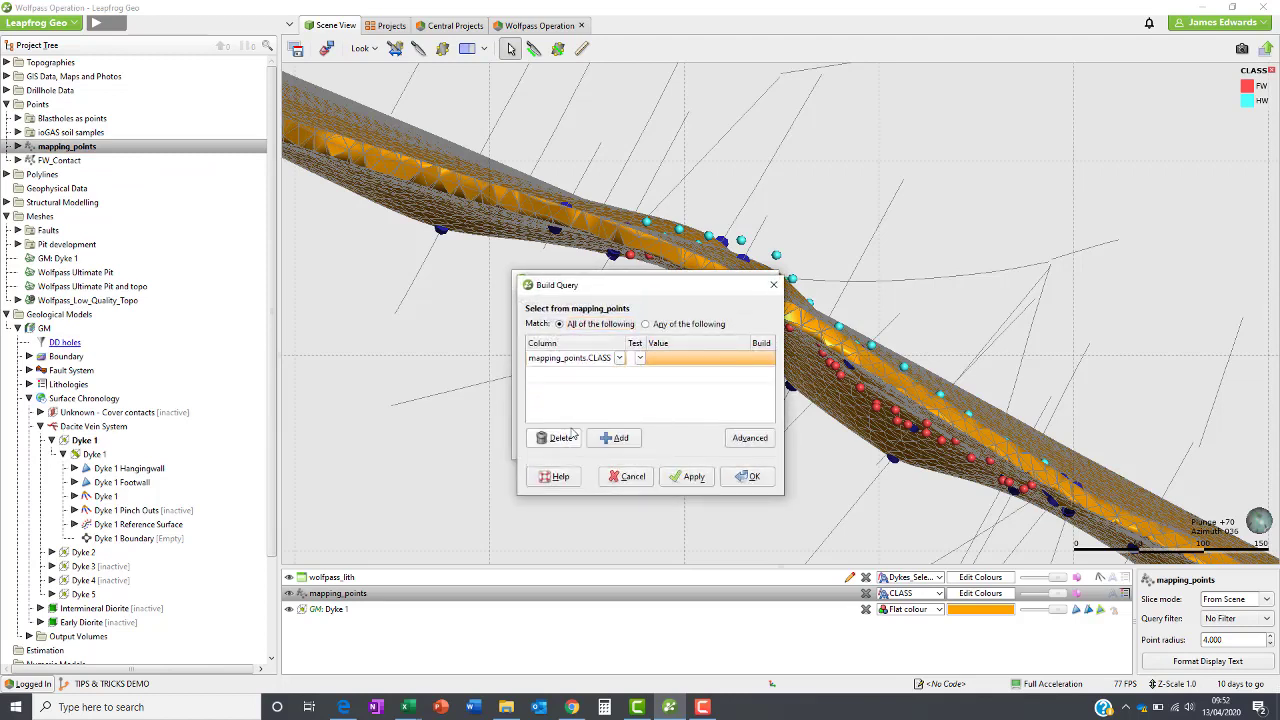
click(639, 358)
click(643, 382)
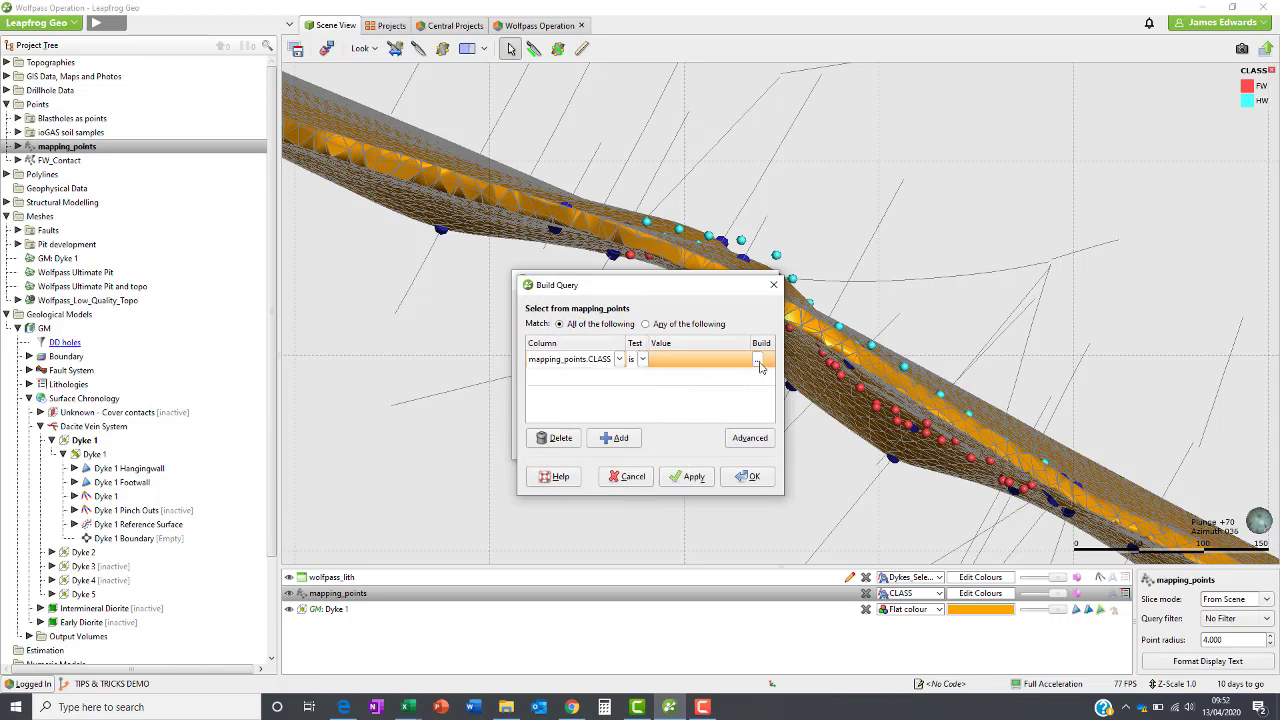
click(759, 360)
click(723, 347)
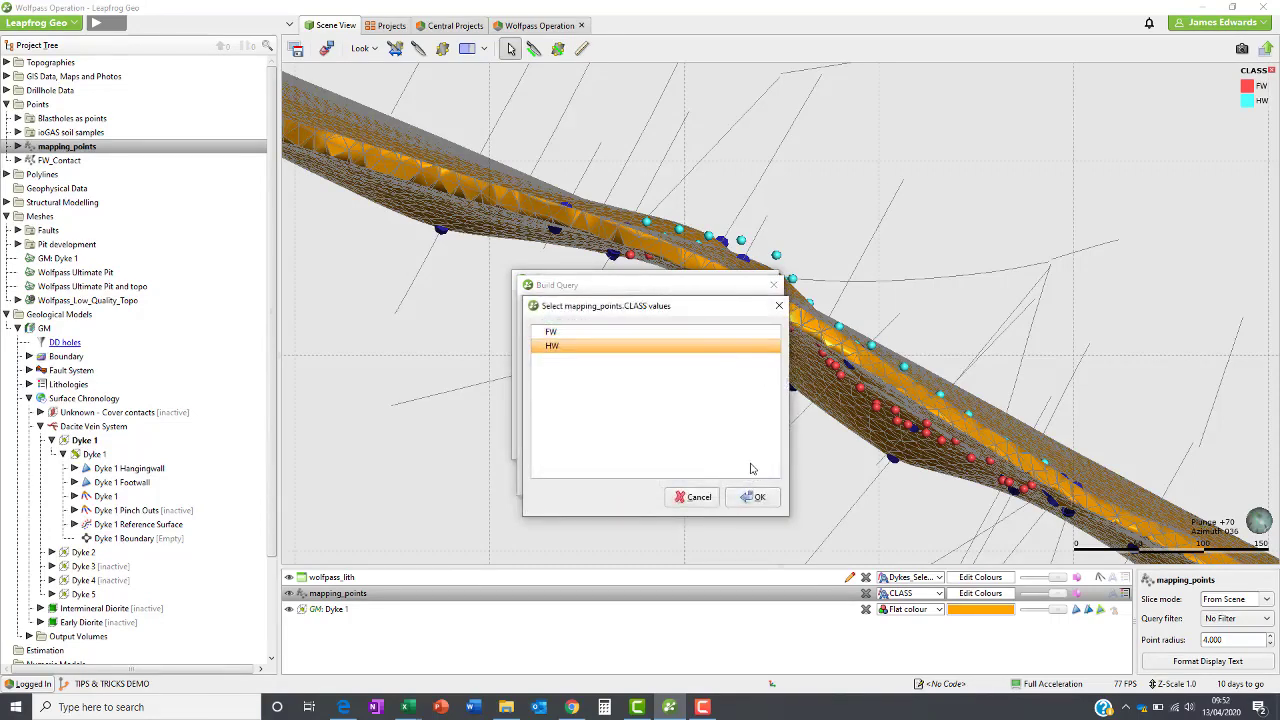
click(751, 497)
click(743, 473)
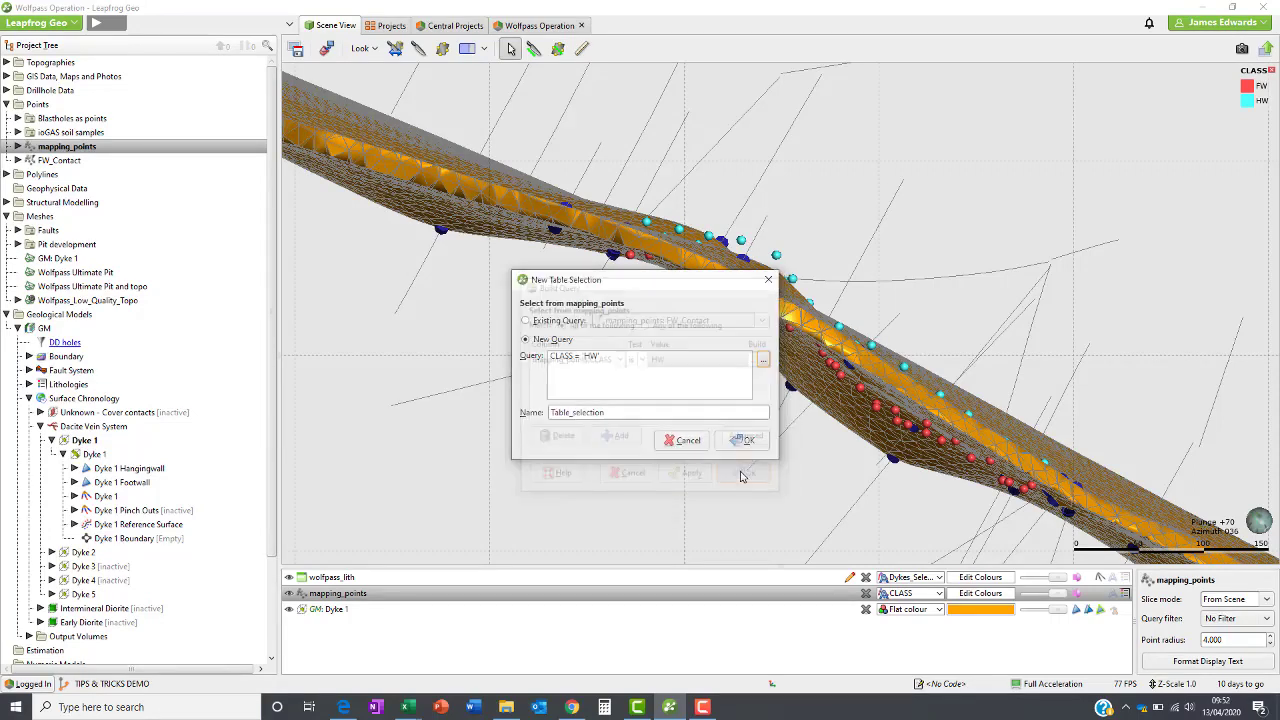
Step: Name the new table selection HW_Contact and create it
double_click(680, 413)
text(HW_Contact)
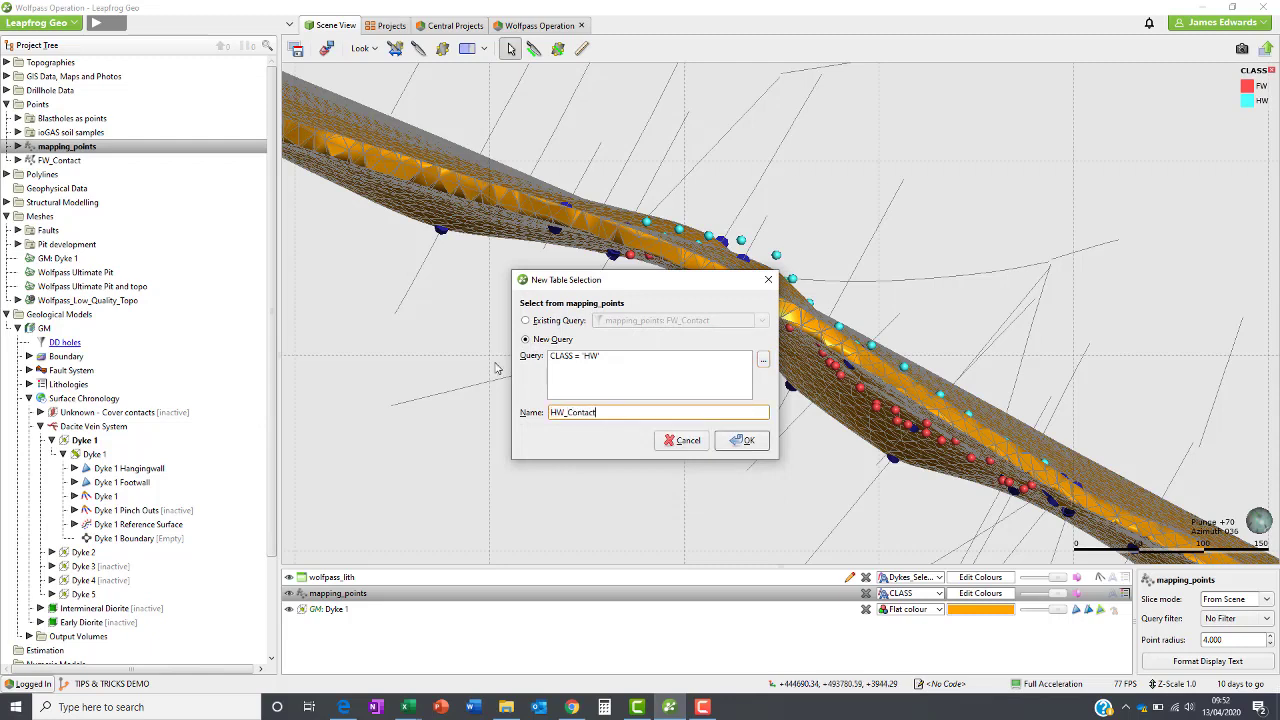
click(742, 440)
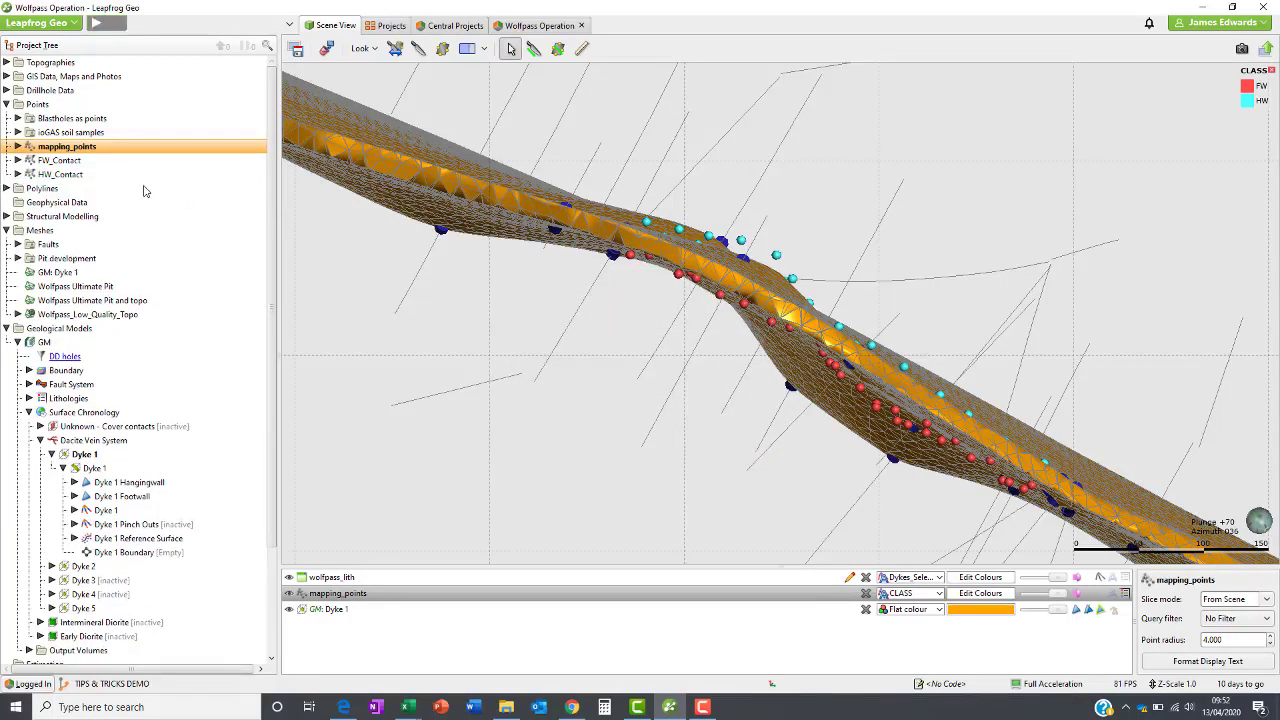
click(79, 163)
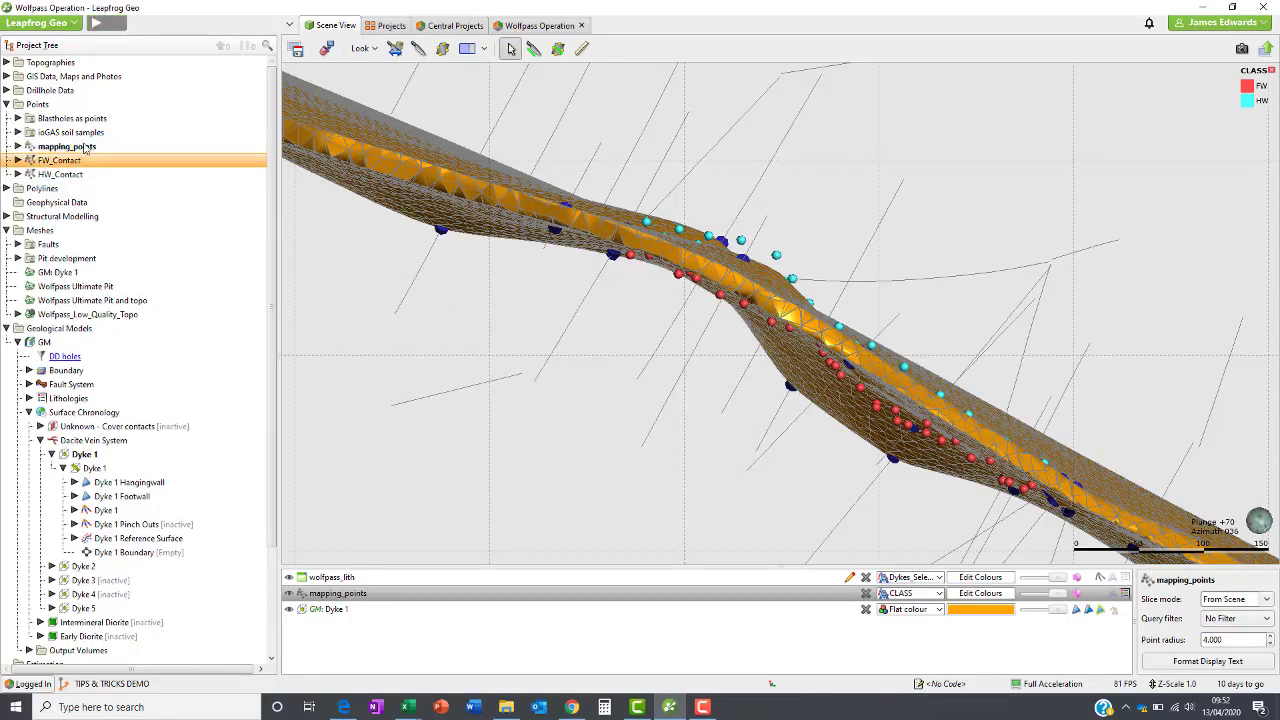
right_click(86, 148)
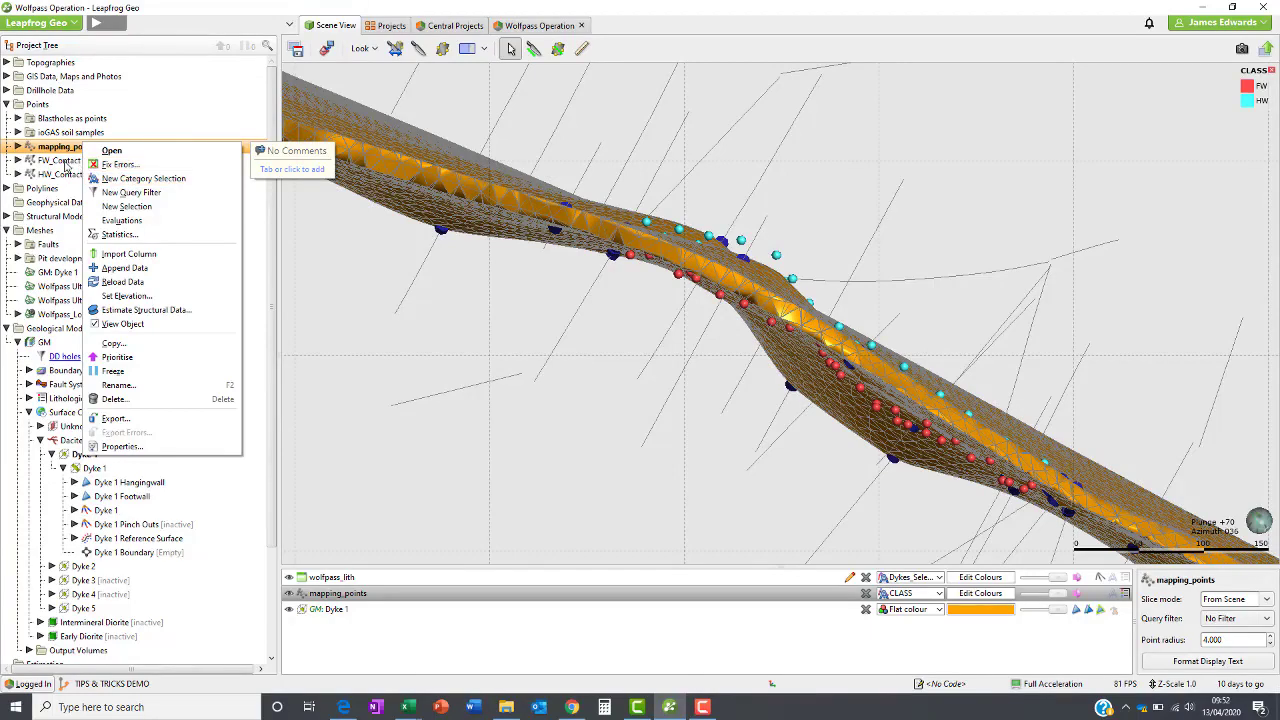
click(64, 167)
click(66, 164)
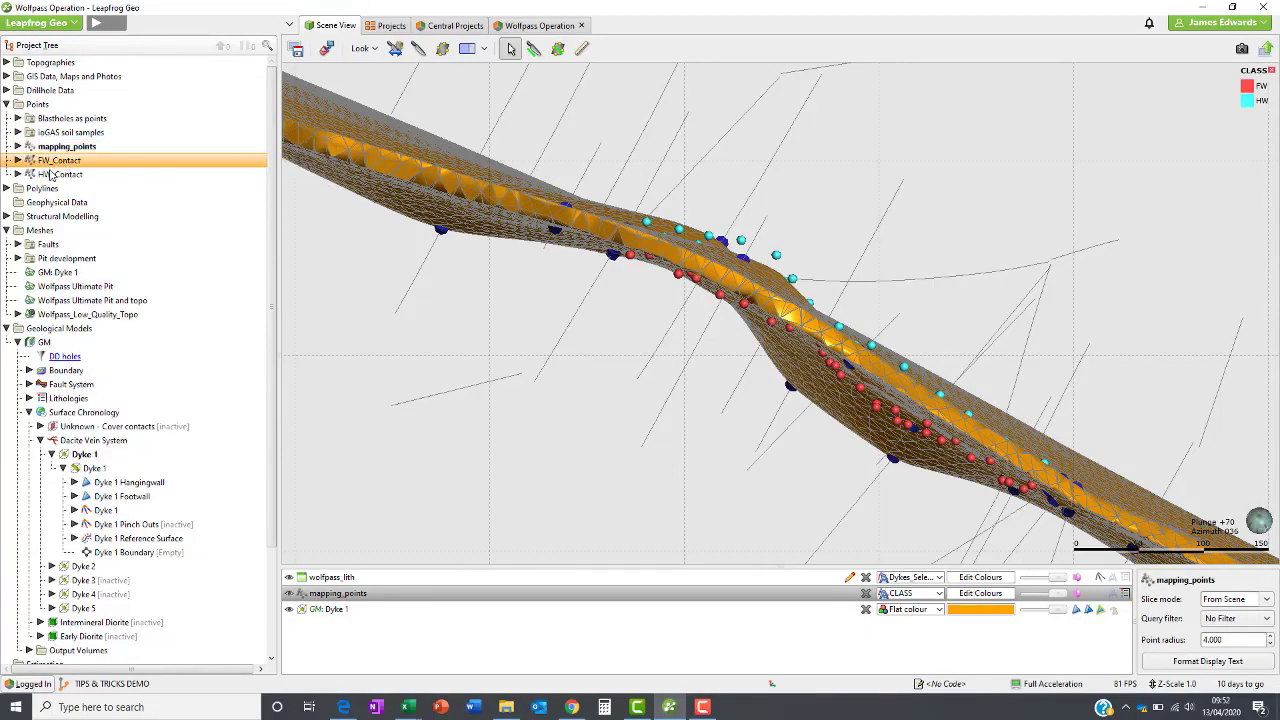
Step: Remove mapping_points from the scene and display the FW_Contact and HW_Contact selections on Dyke 1 instead
click(865, 593)
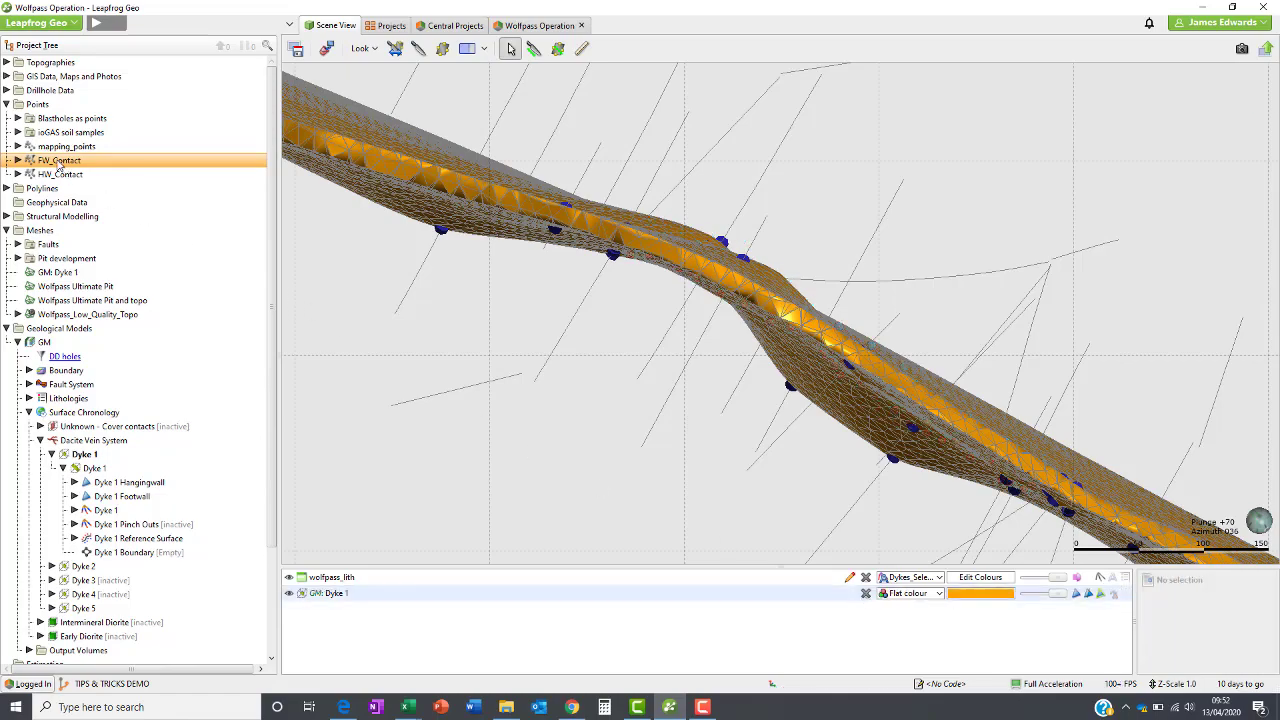
drag(60, 163, 543, 329)
scroll(700, 320, up, 5)
drag(694, 300, 440, 354)
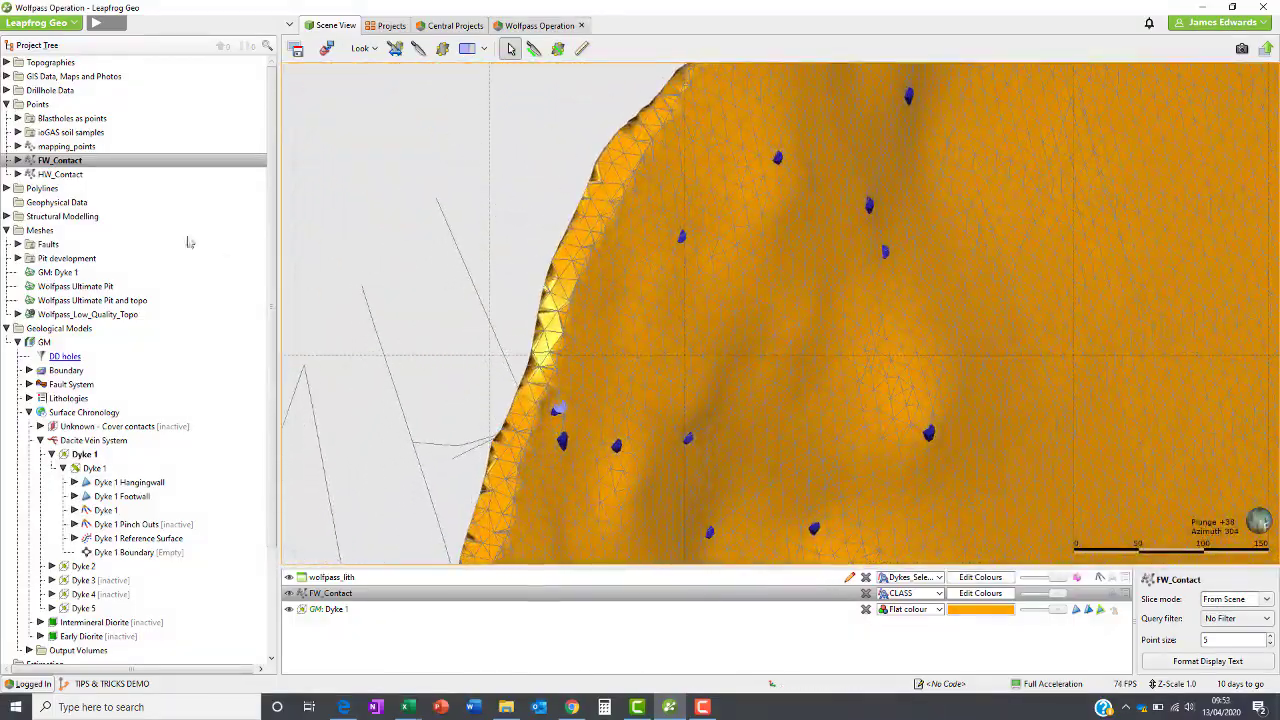
drag(68, 176, 434, 260)
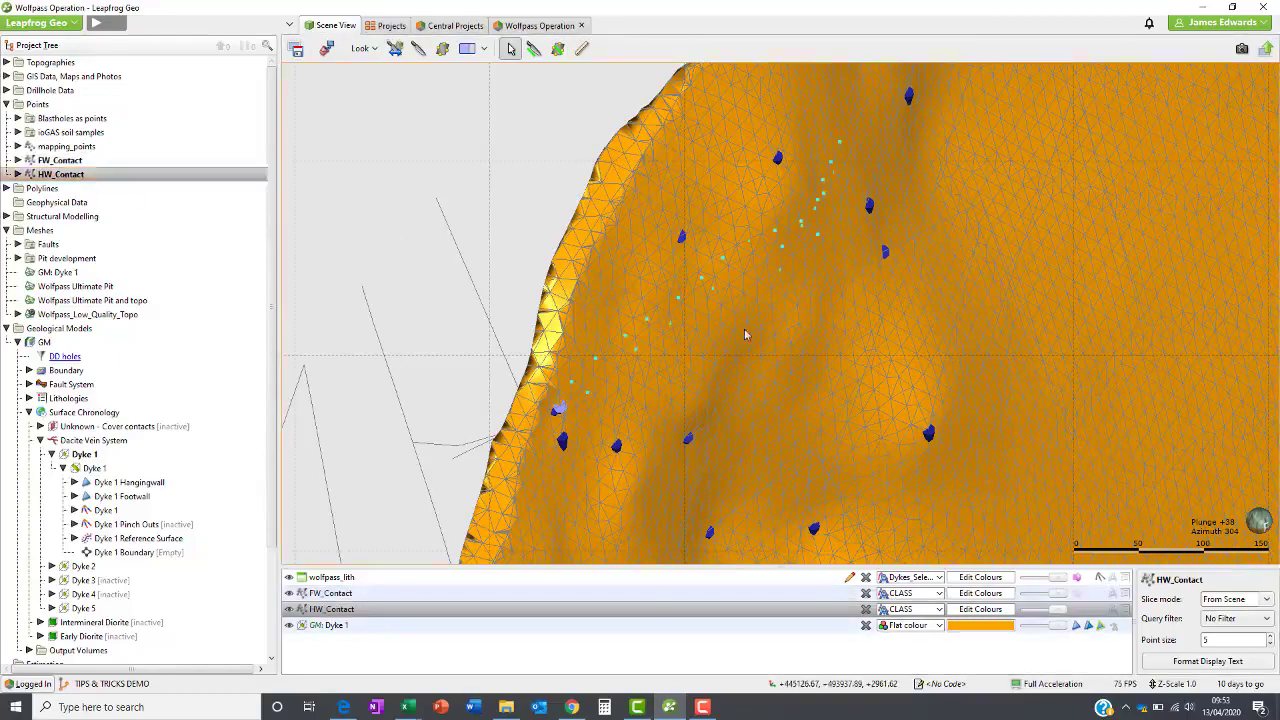
drag(739, 330, 646, 309)
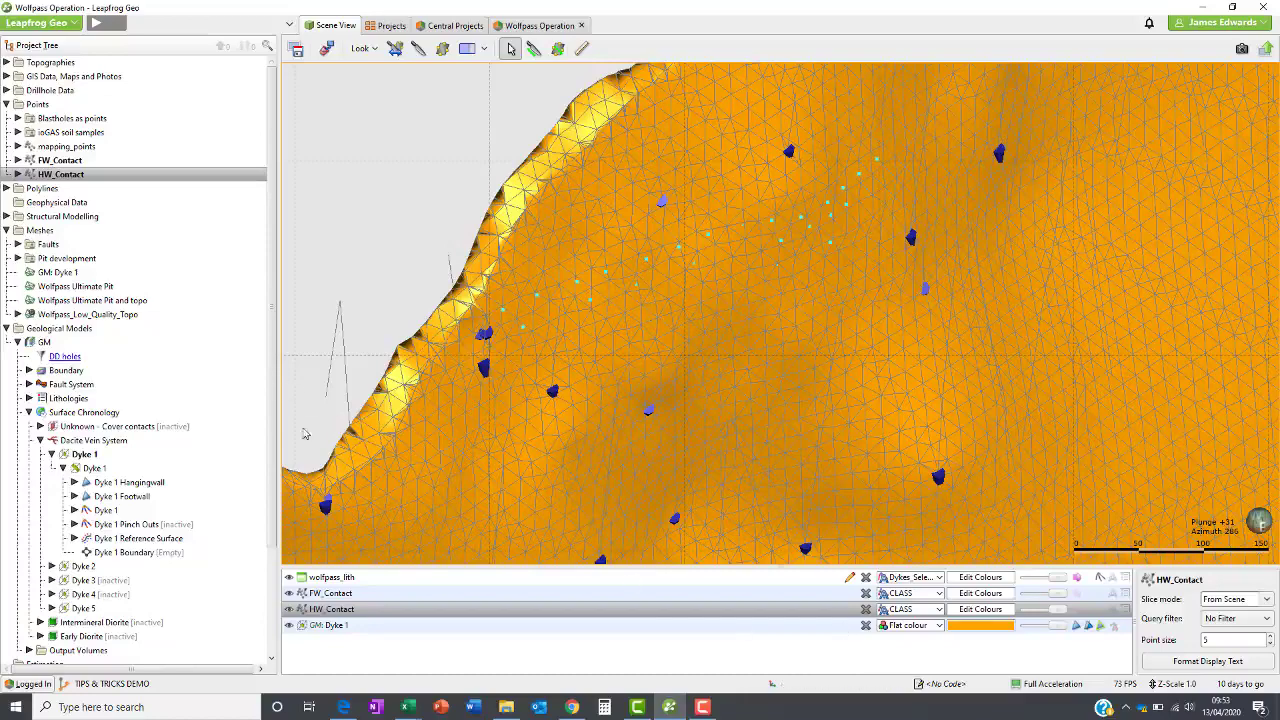
Step: Add the HW_Contact points to the Dyke 1 Hangingwall surface and check the processing queue
click(145, 485)
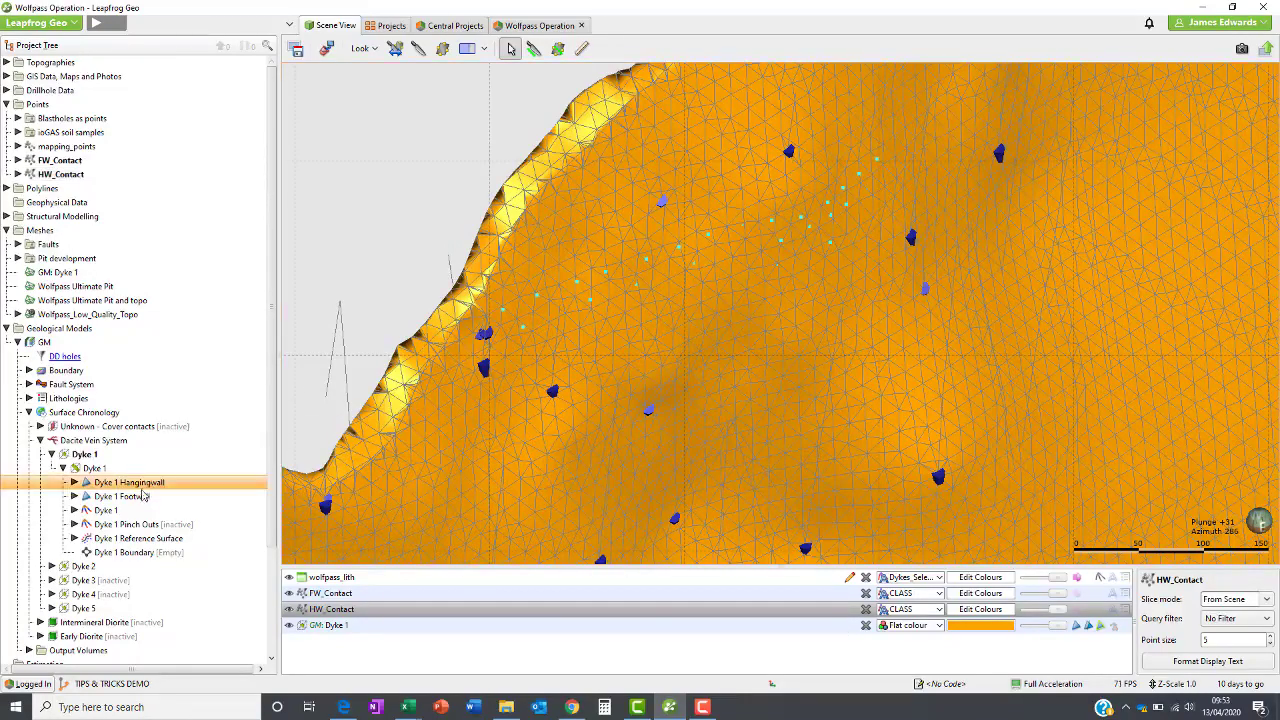
click(140, 498)
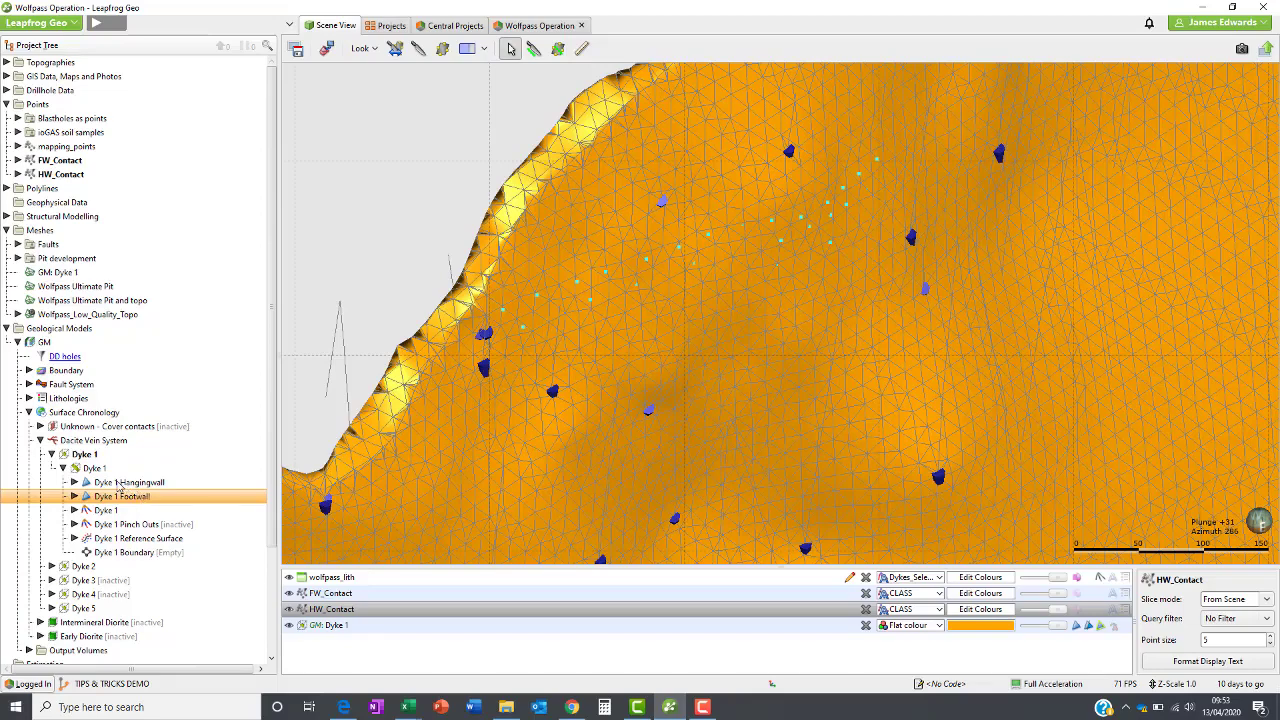
right_click(118, 485)
mouse_move(173, 490)
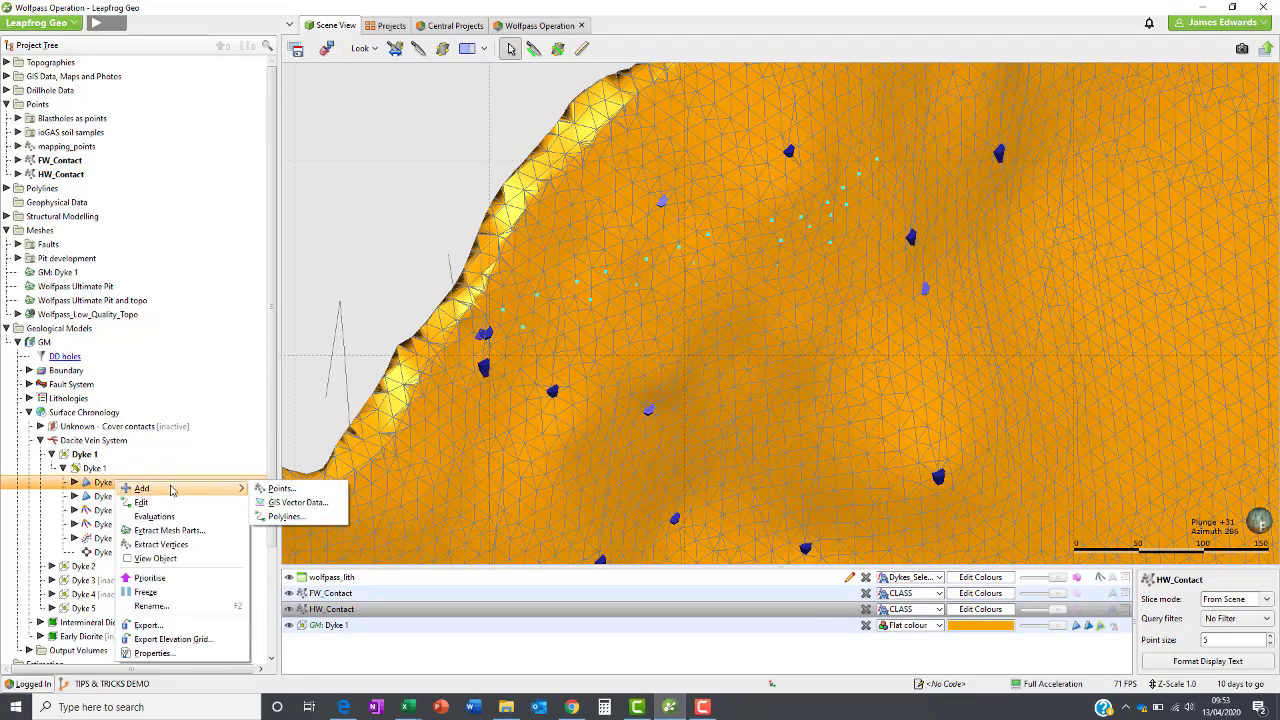
click(281, 489)
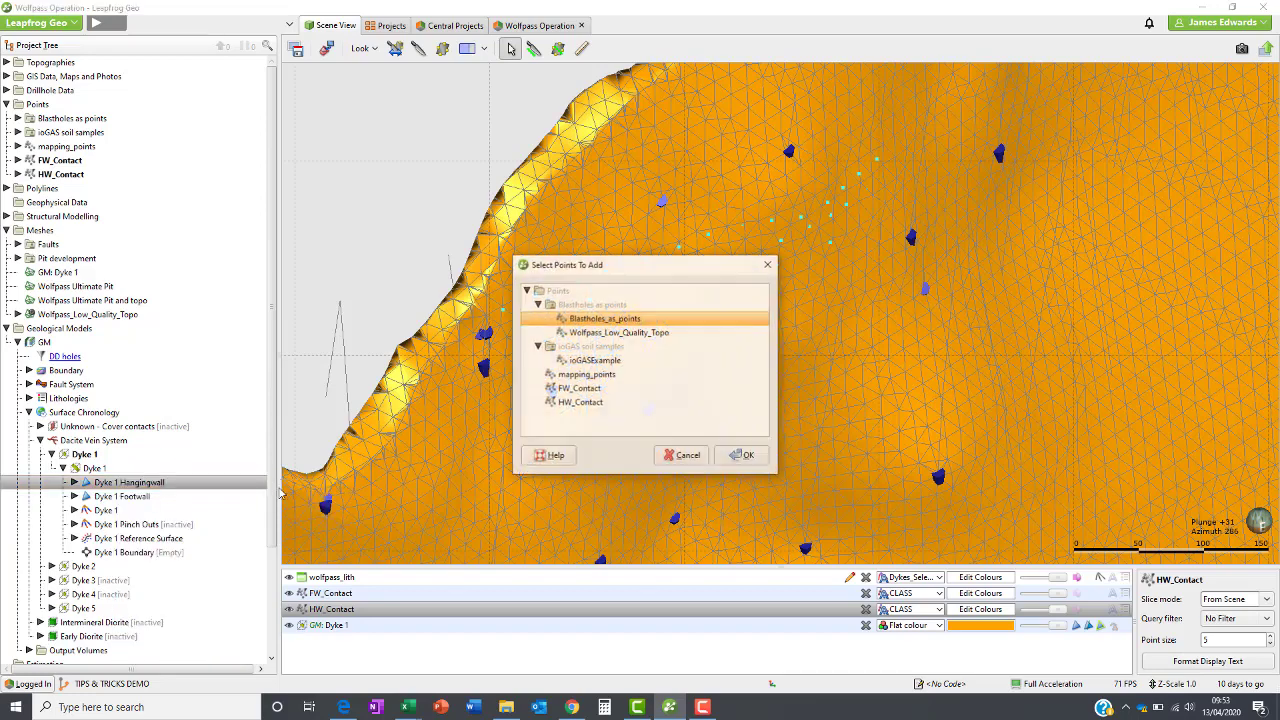
click(580, 403)
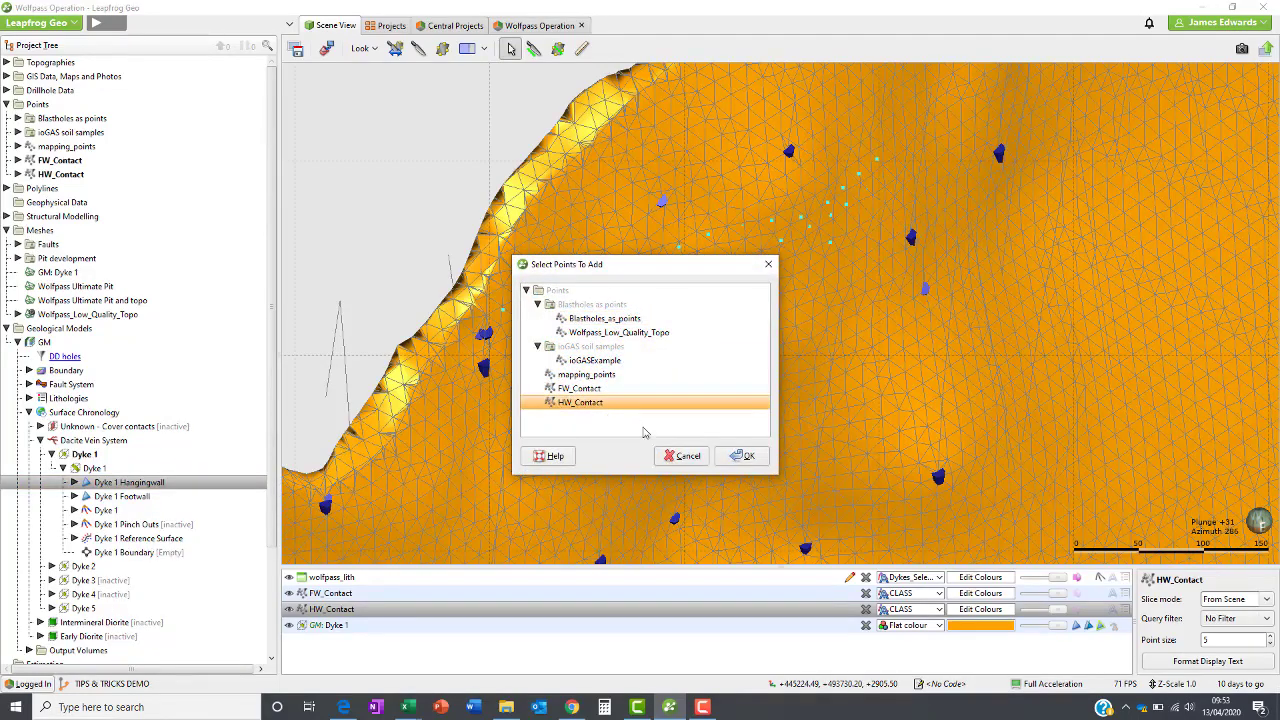
click(741, 458)
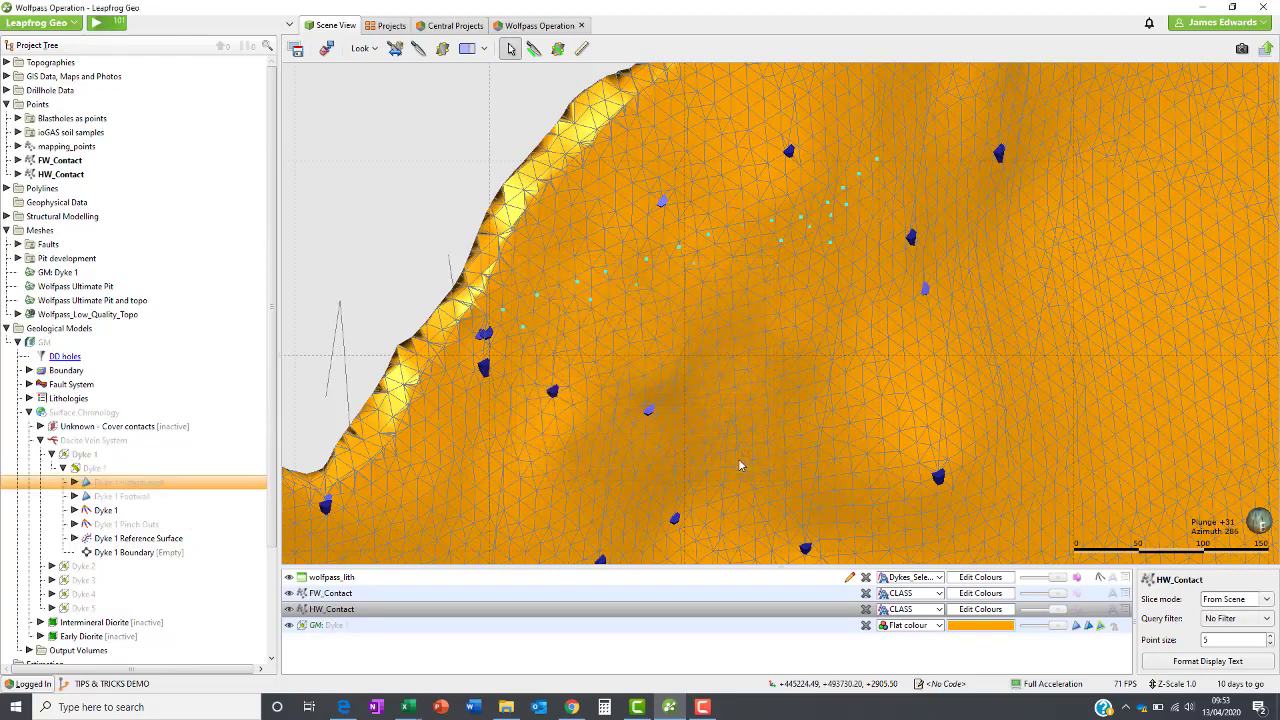
click(108, 23)
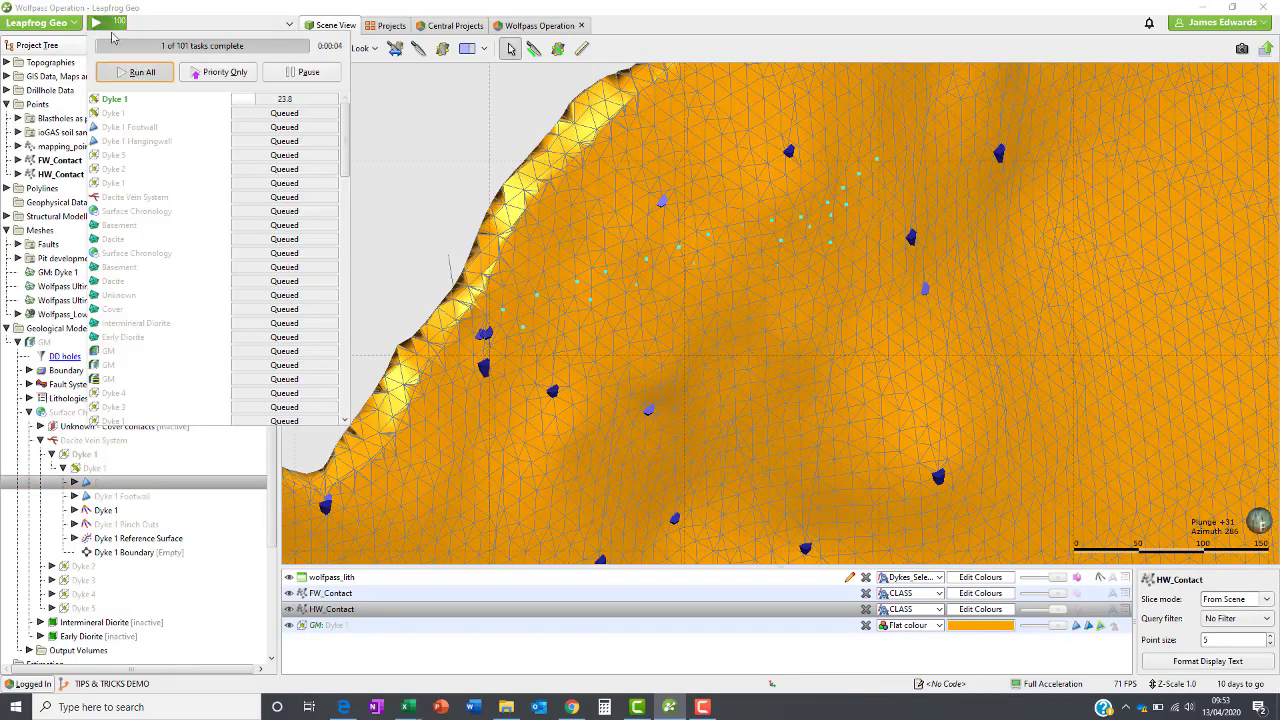
click(110, 23)
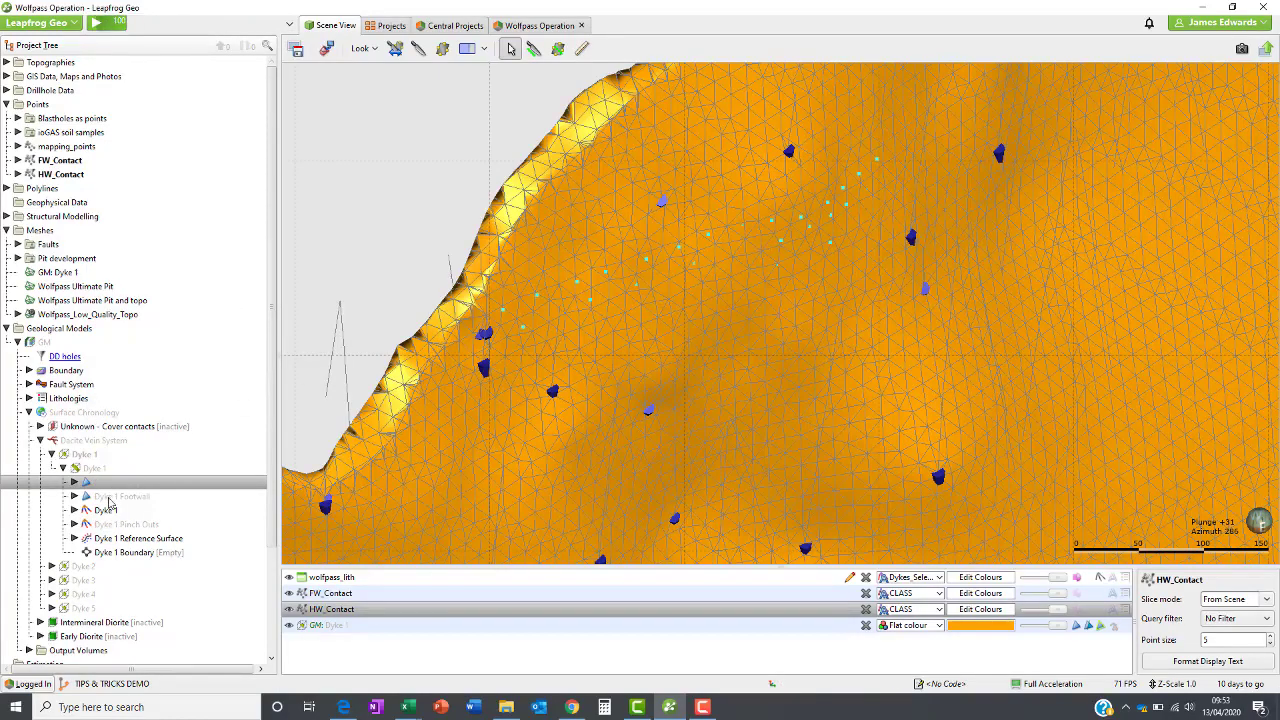
Step: Add the FW_Contact points to the Dyke 1 Footwall surface
right_click(110, 497)
mouse_move(212, 512)
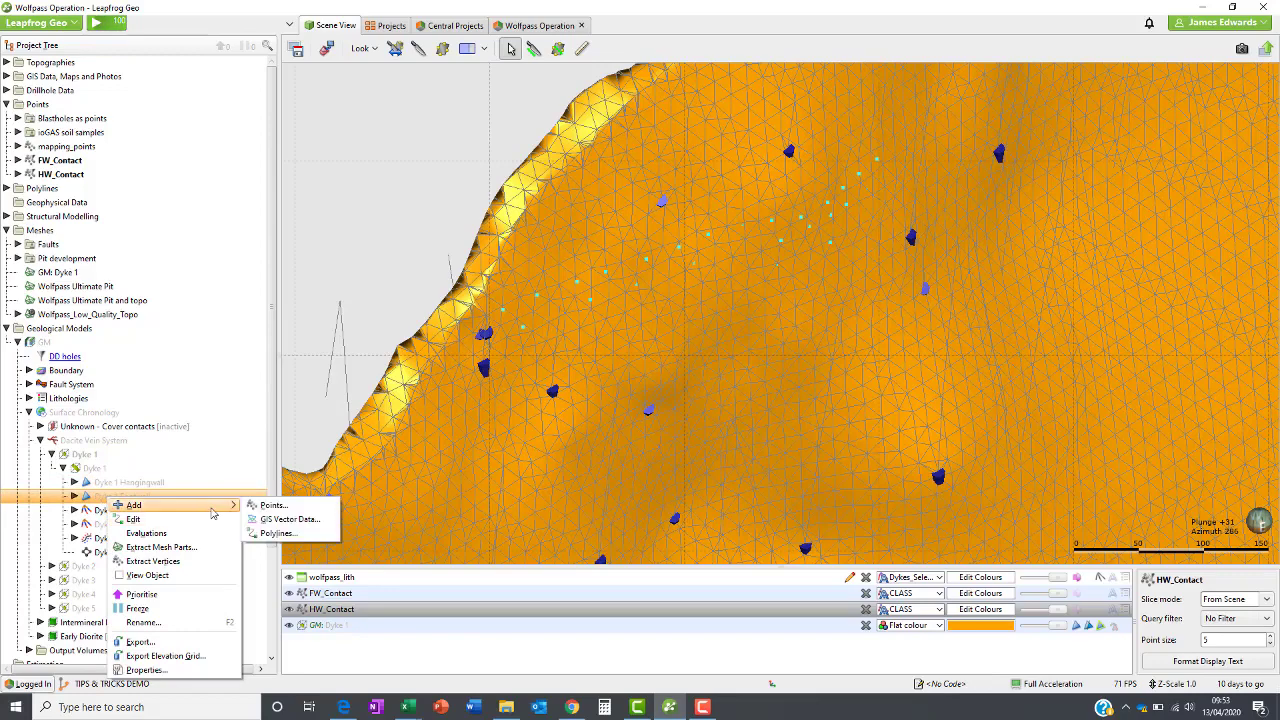
click(276, 508)
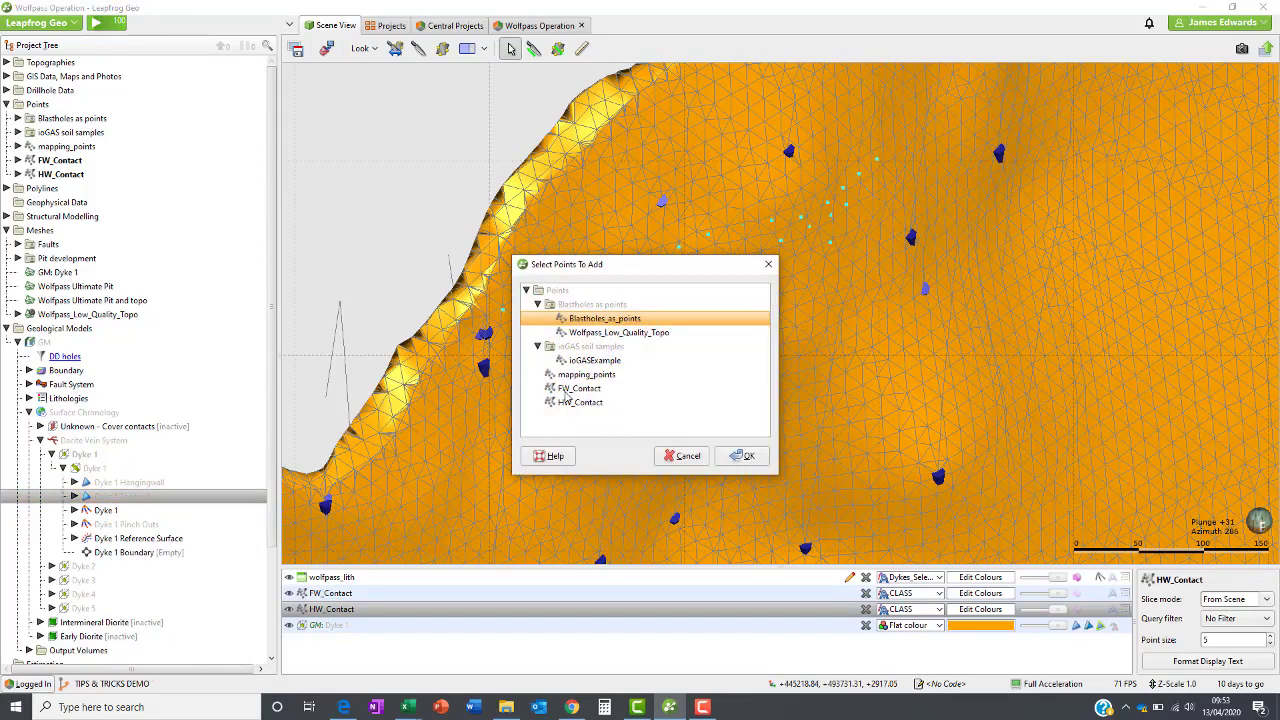
click(567, 392)
click(747, 456)
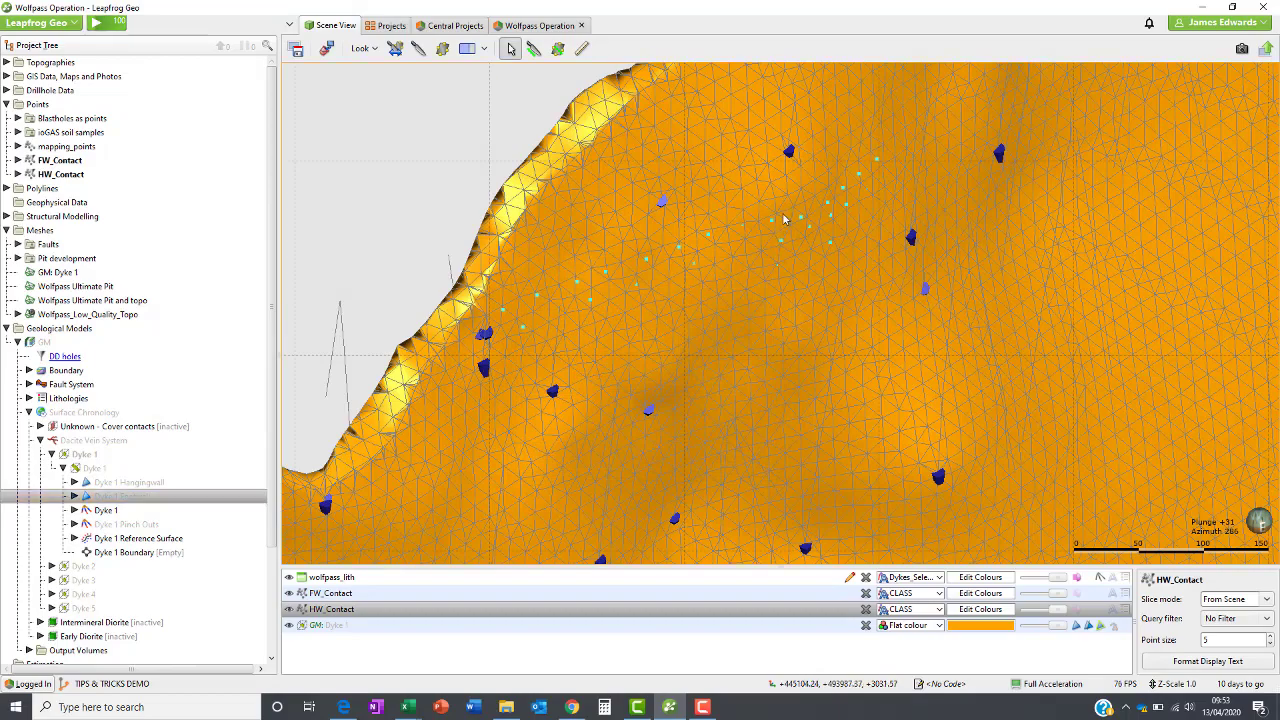
Step: Display the HW_Contact and FW_Contact points as solid spheres and set their point radius to 4
scroll(783, 300, up, 5)
drag(783, 319, 1240, 443)
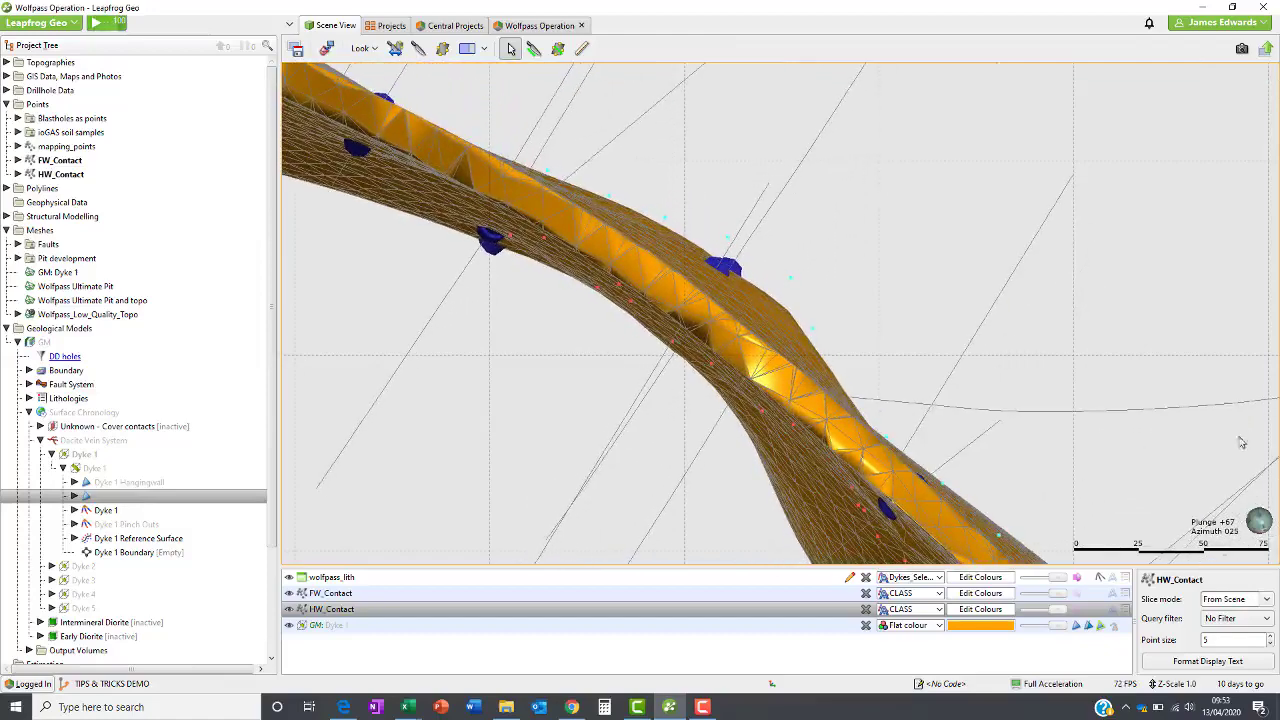
click(1077, 610)
click(1077, 611)
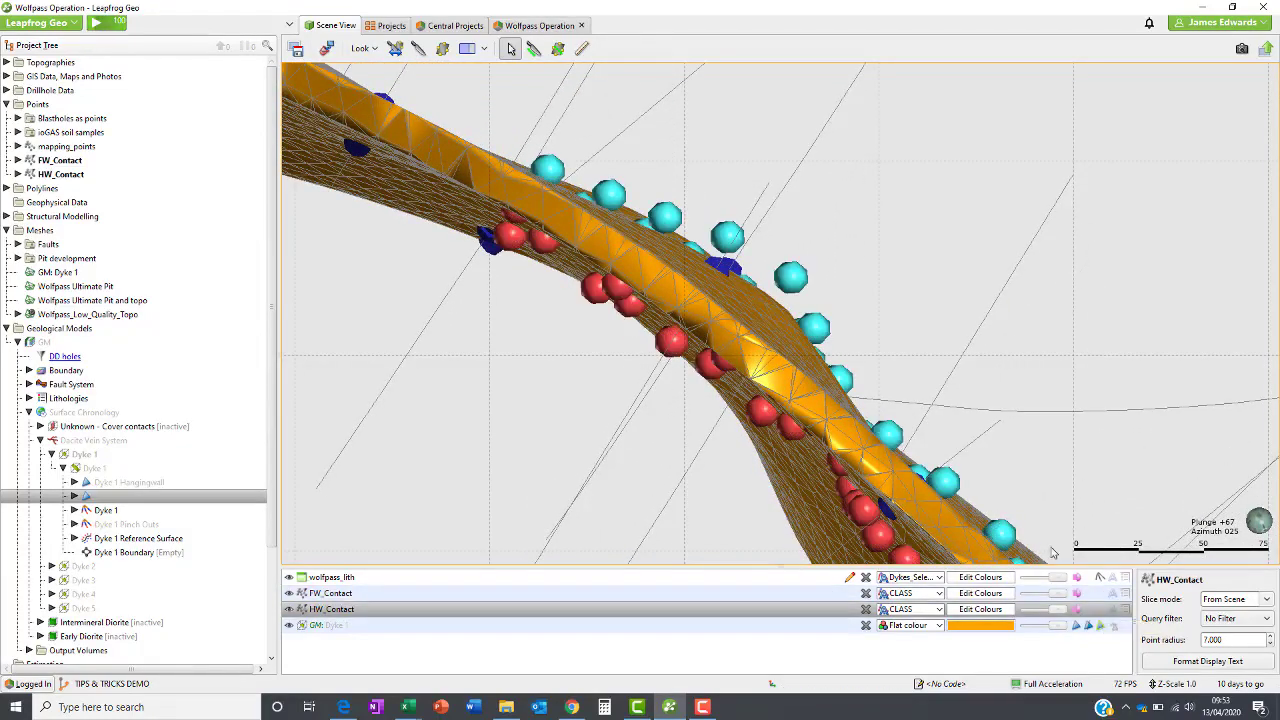
double_click(1222, 640)
text(4)
click(836, 596)
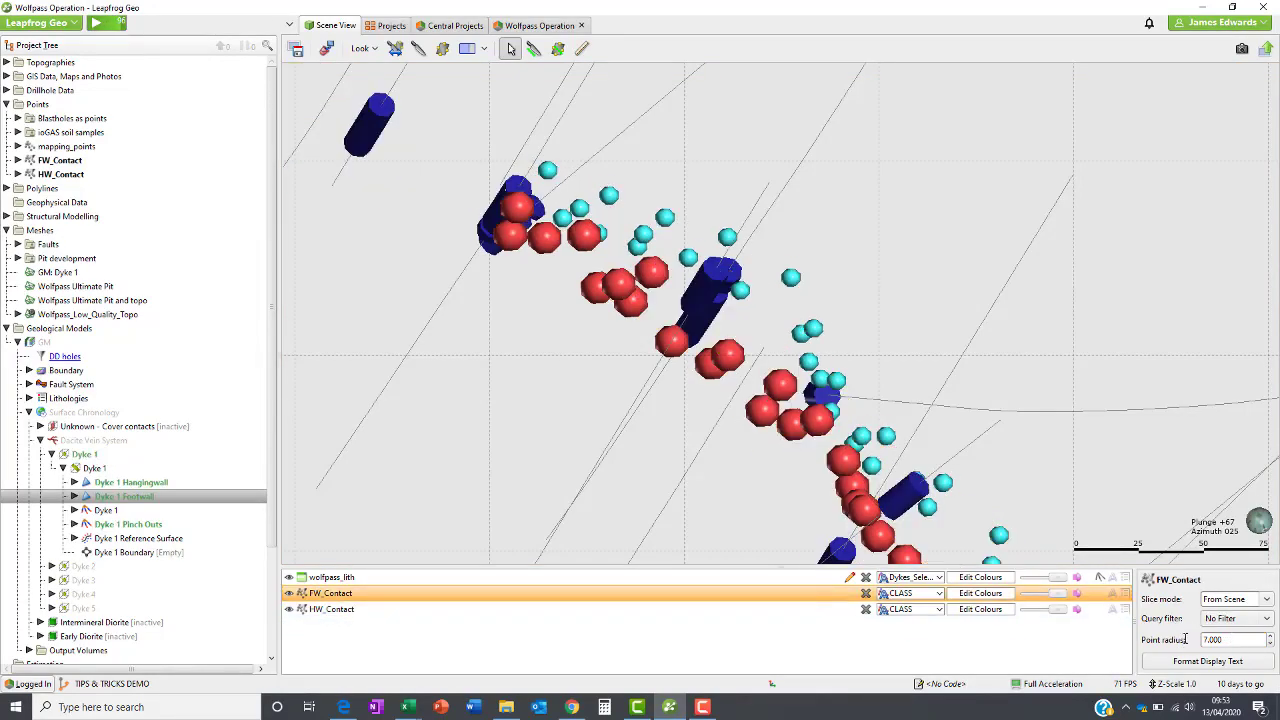
click(772, 610)
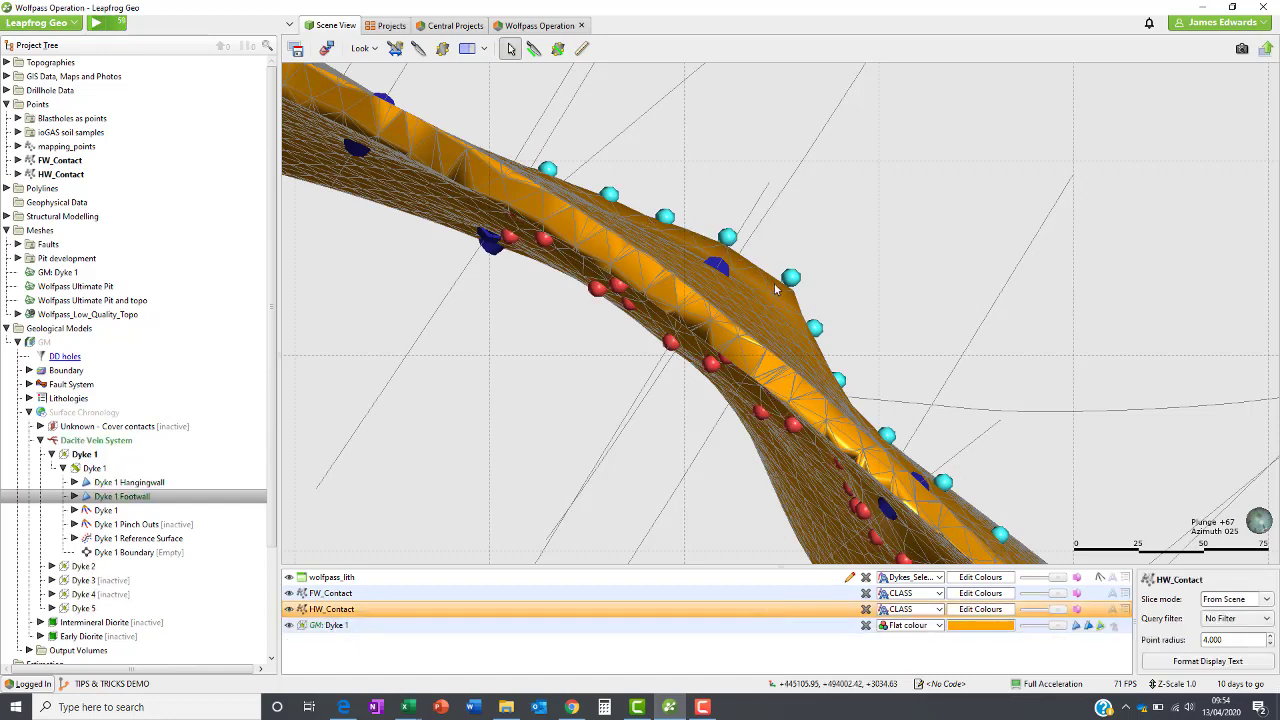
Step: Open the Dyke 1 vein's surfacing settings and choose Custom for snapping to data
scroll(800, 296, up, 5)
drag(767, 314, 369, 233)
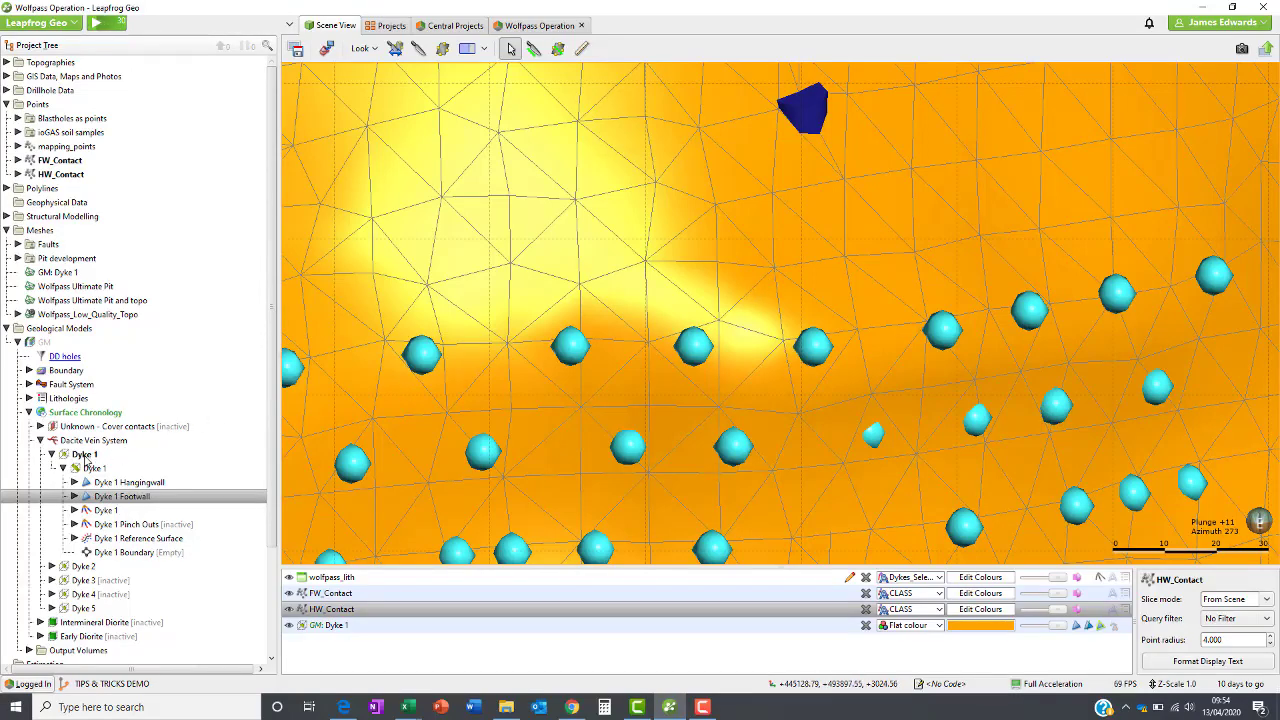
click(85, 456)
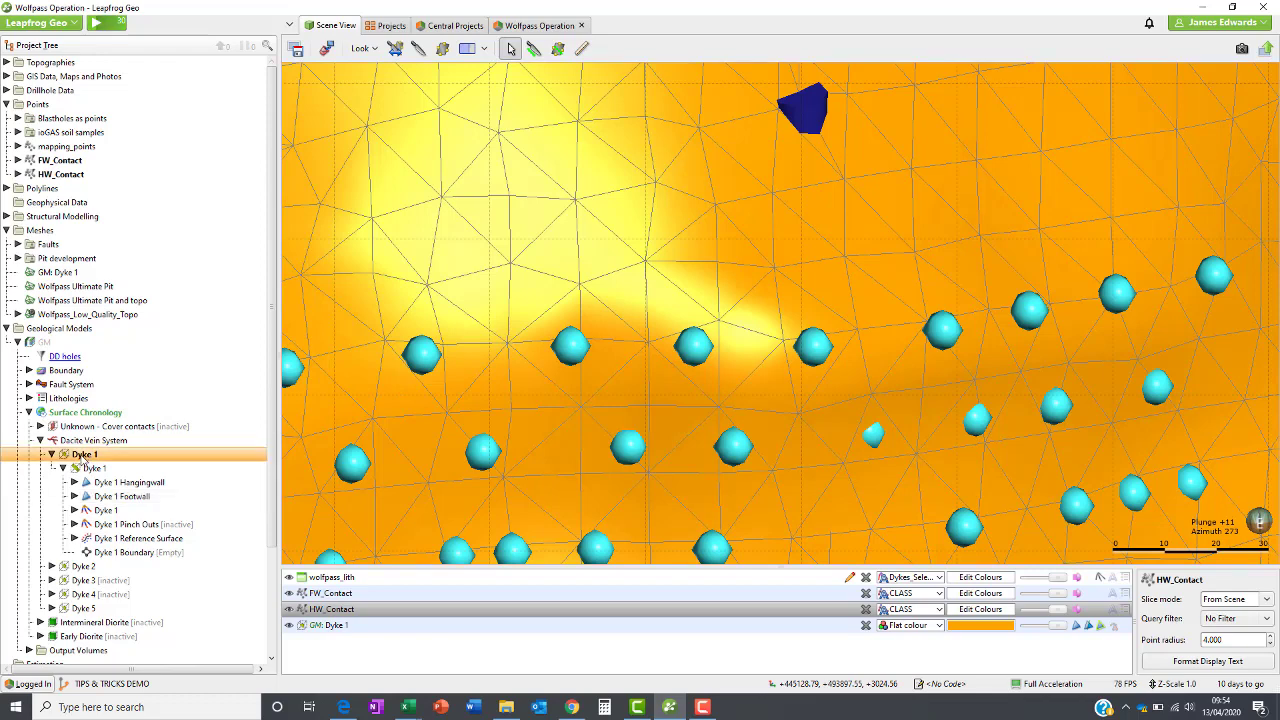
double_click(86, 456)
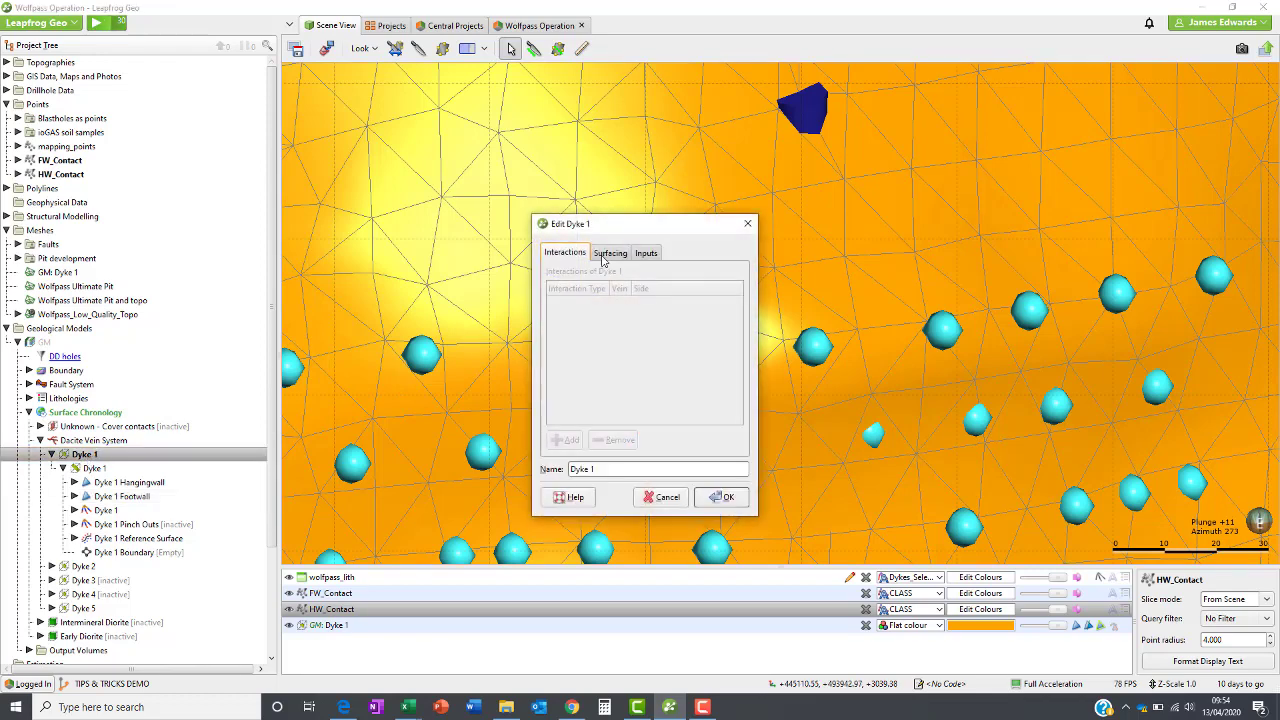
click(610, 256)
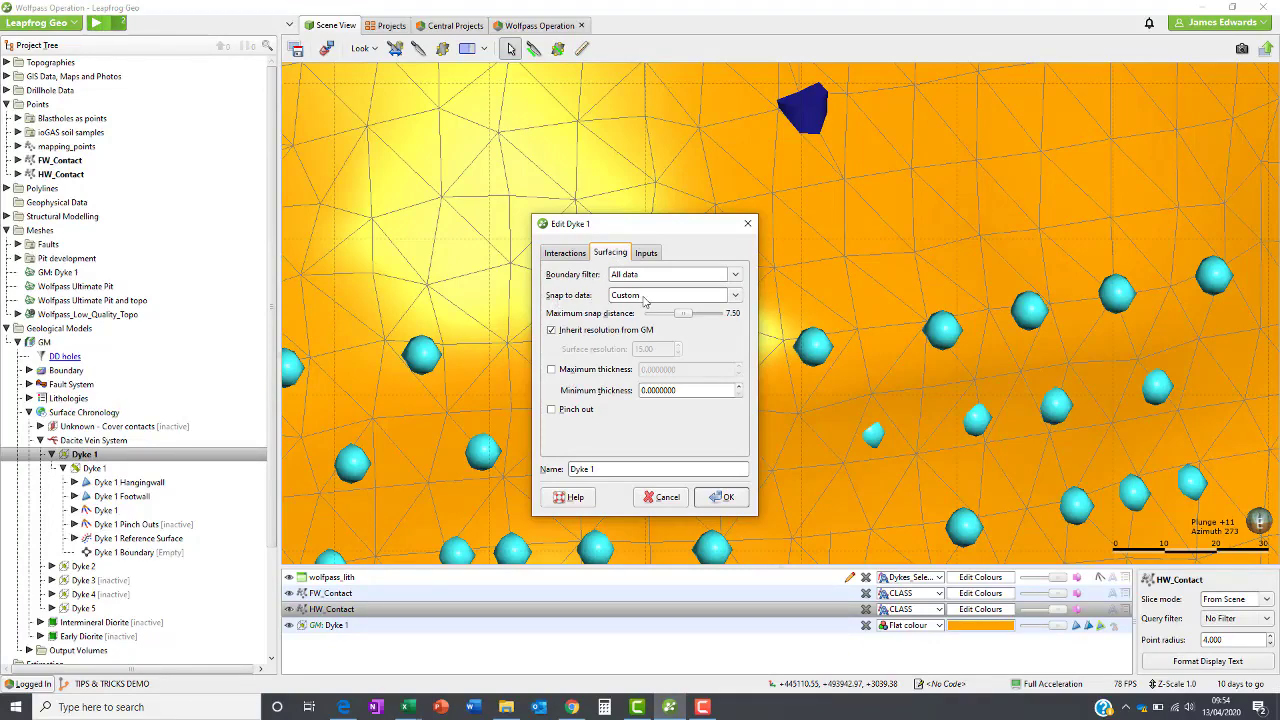
click(645, 297)
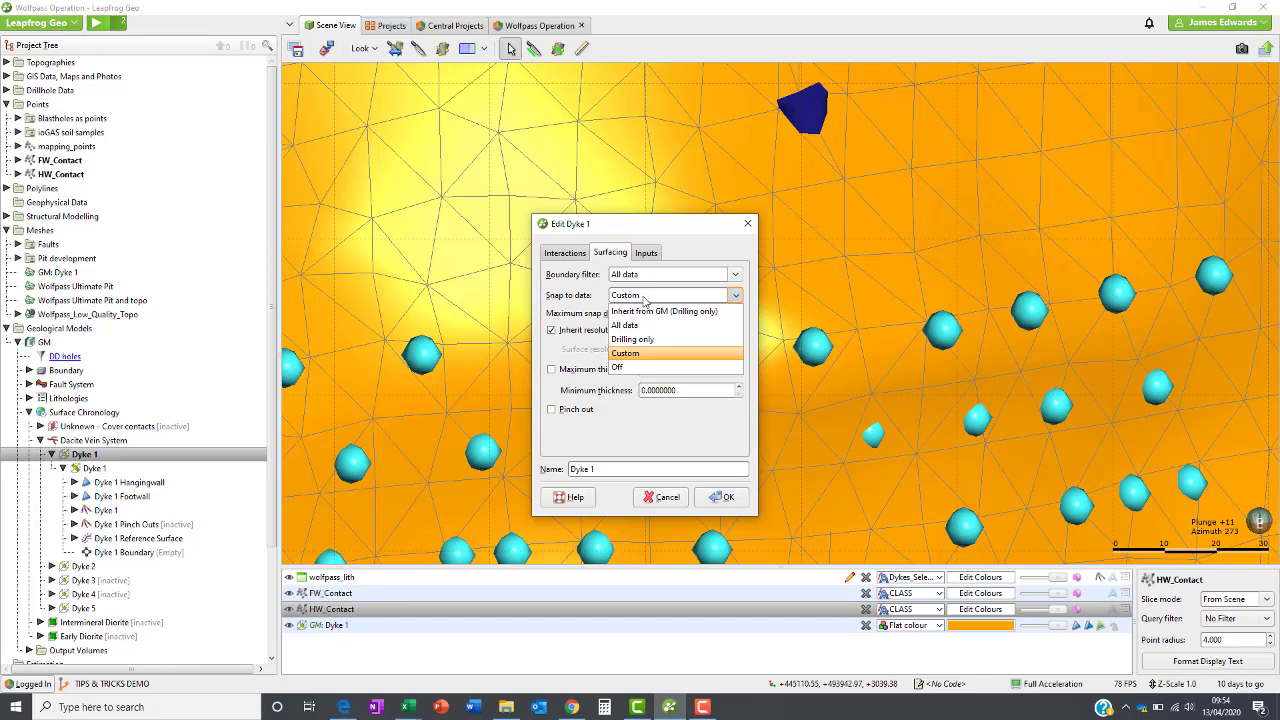
click(645, 354)
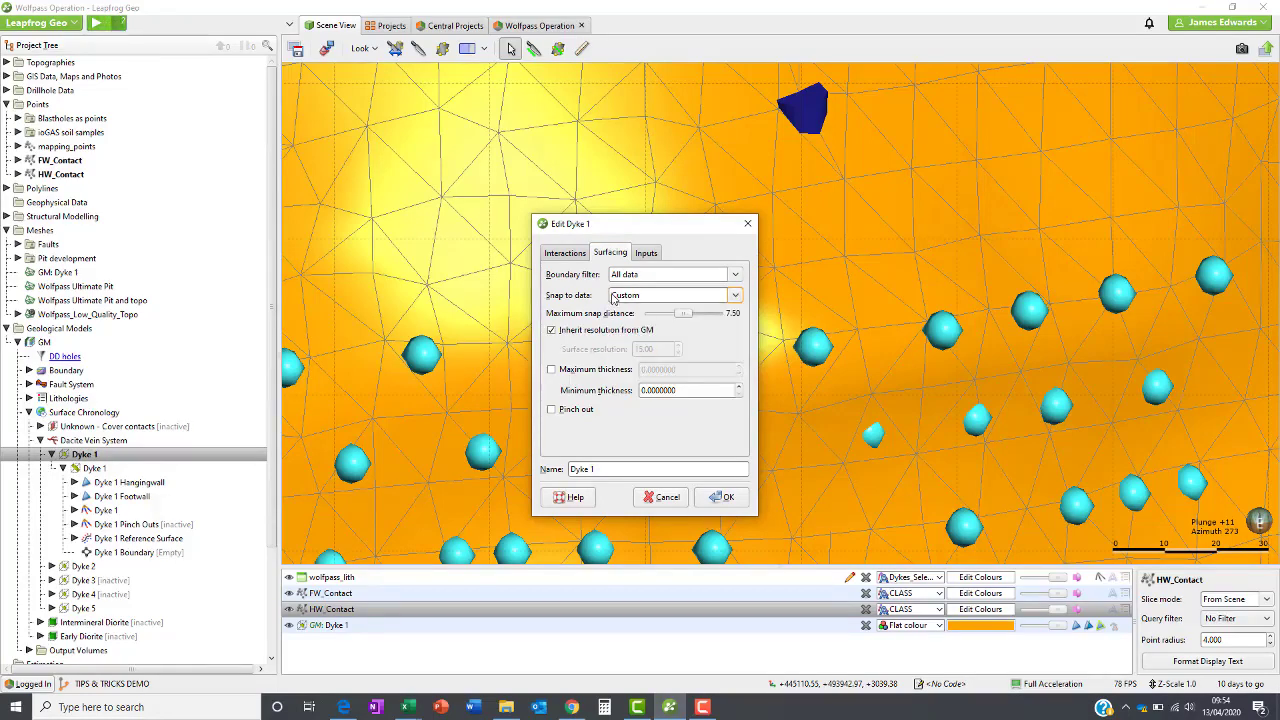
Step: Enable snapping for Dyke 1's HW_Contact hangingwall input and FW_Contact footwall input, and apply the changes
click(646, 254)
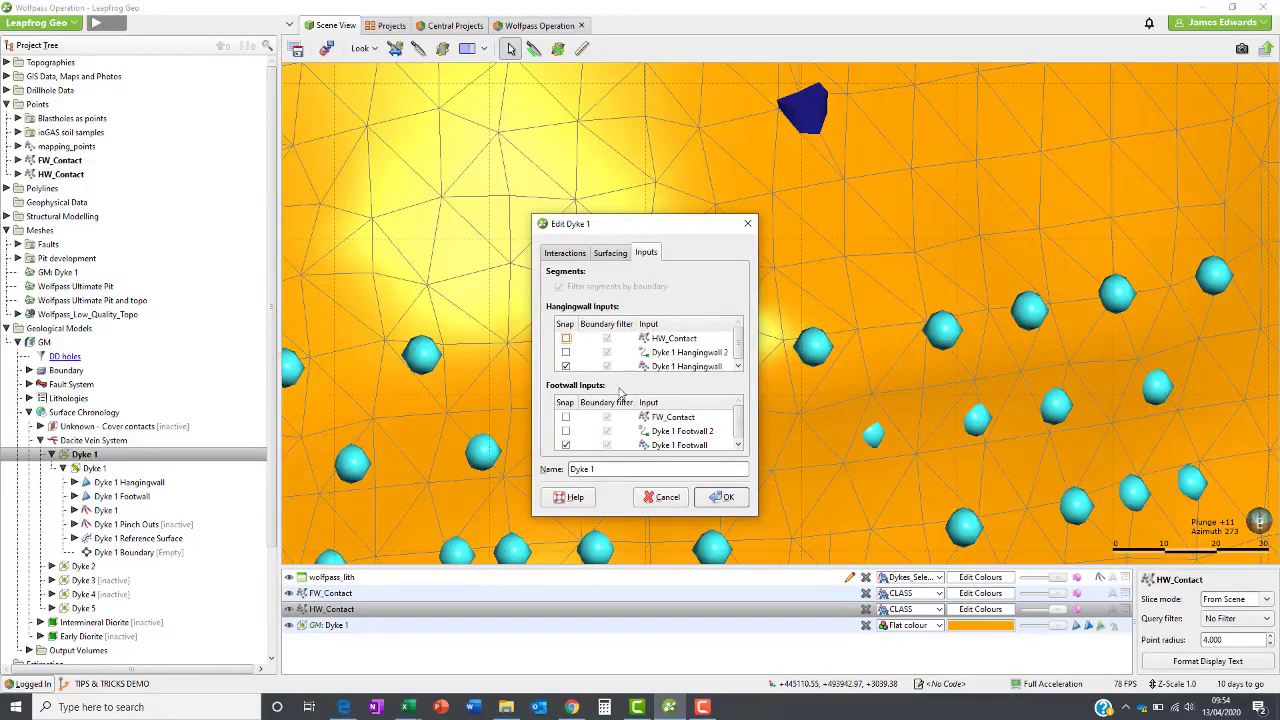
click(566, 366)
click(566, 339)
click(566, 417)
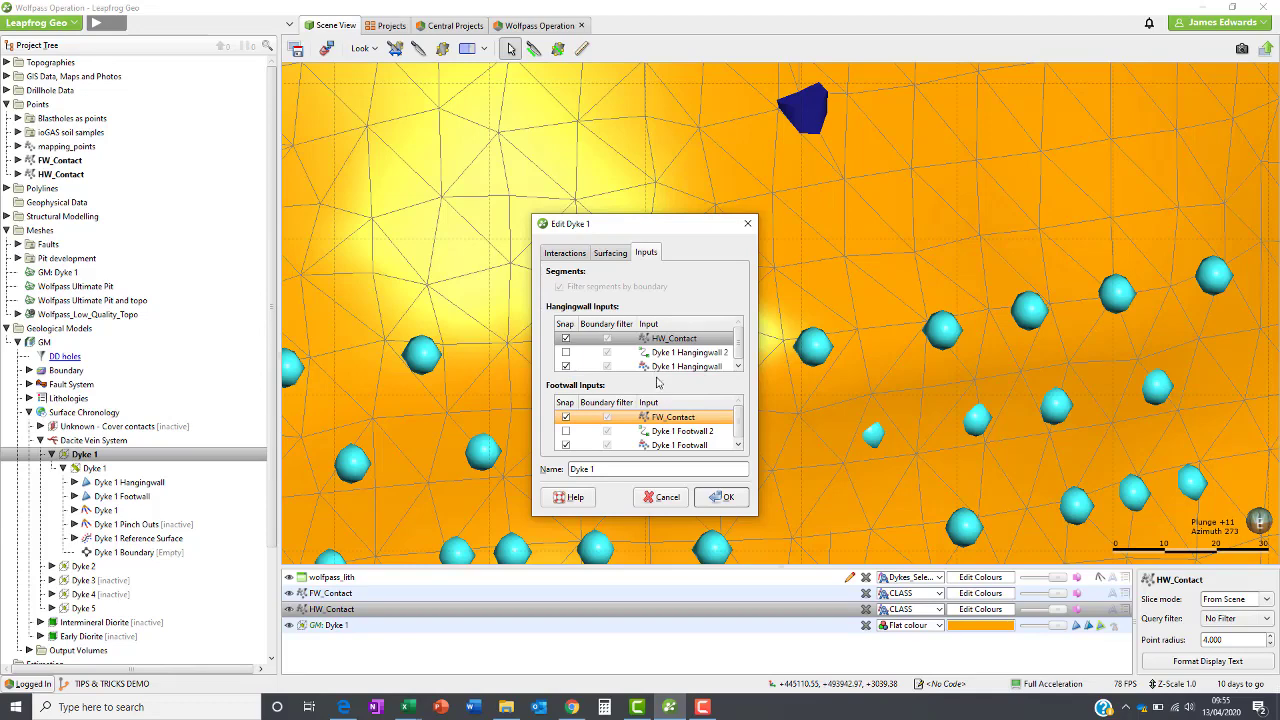
click(724, 497)
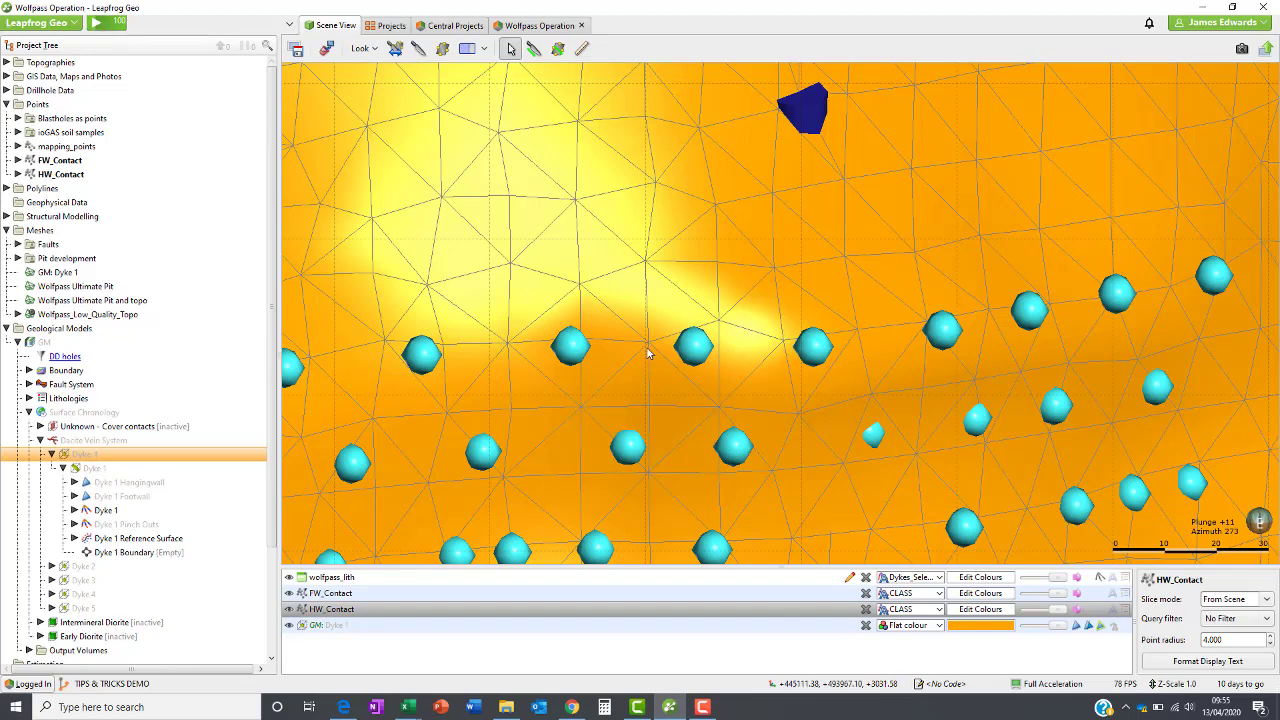
Step: Cut a horizontal slice about 11.2 wide through the upper row of HW_Contact points and view it from above
drag(450, 258, 505, 264)
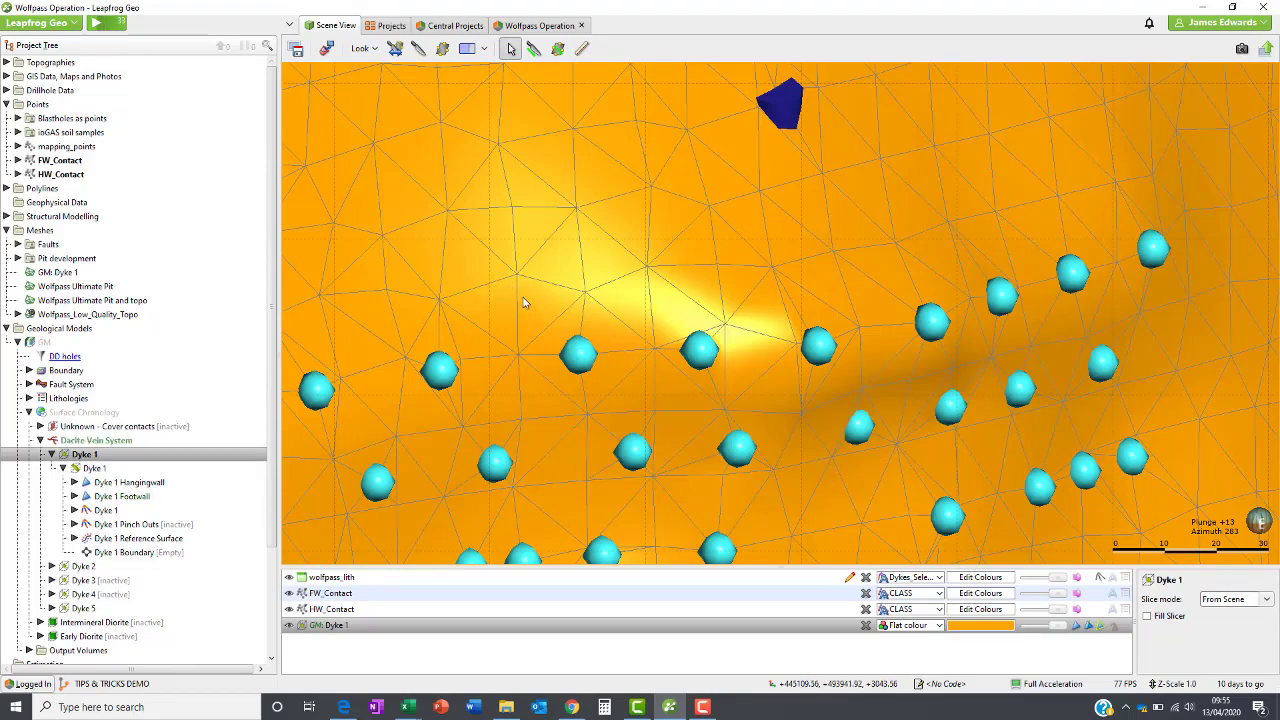
drag(537, 328, 432, 313)
scroll(745, 340, down, 3)
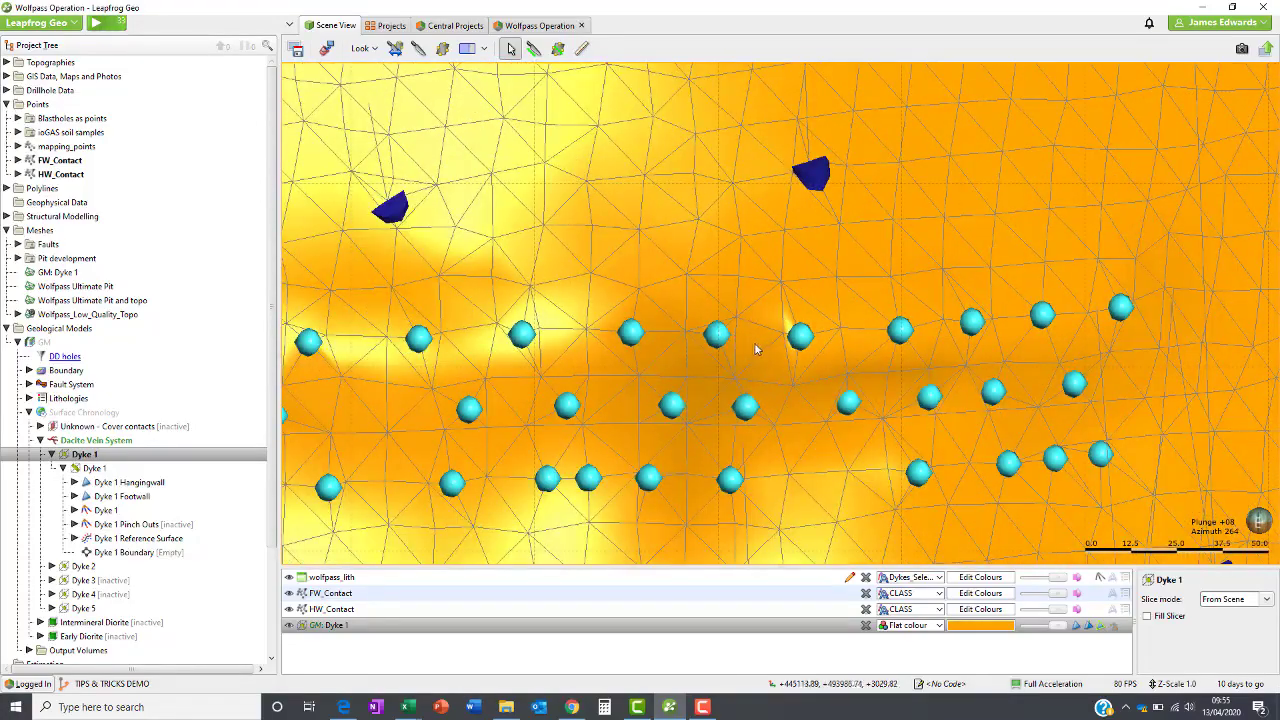
click(533, 48)
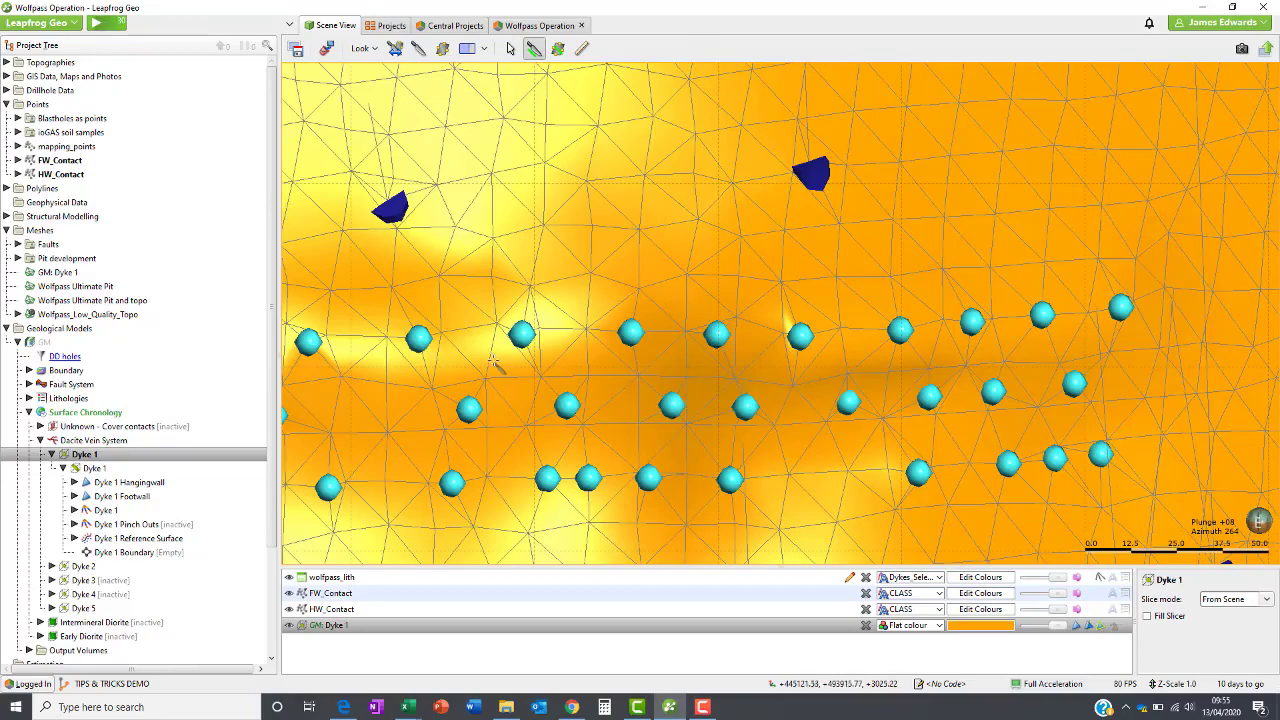
drag(432, 338, 1056, 336)
key(s)
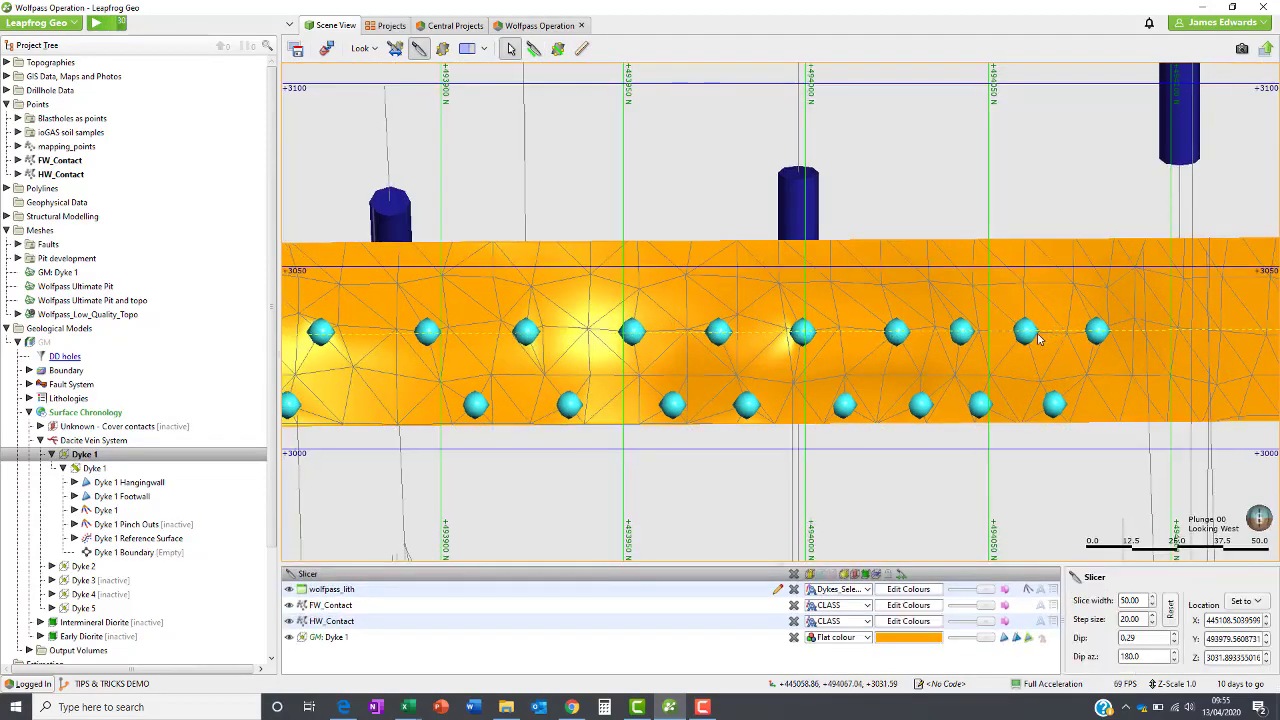
drag(890, 169, 891, 436)
key(d)
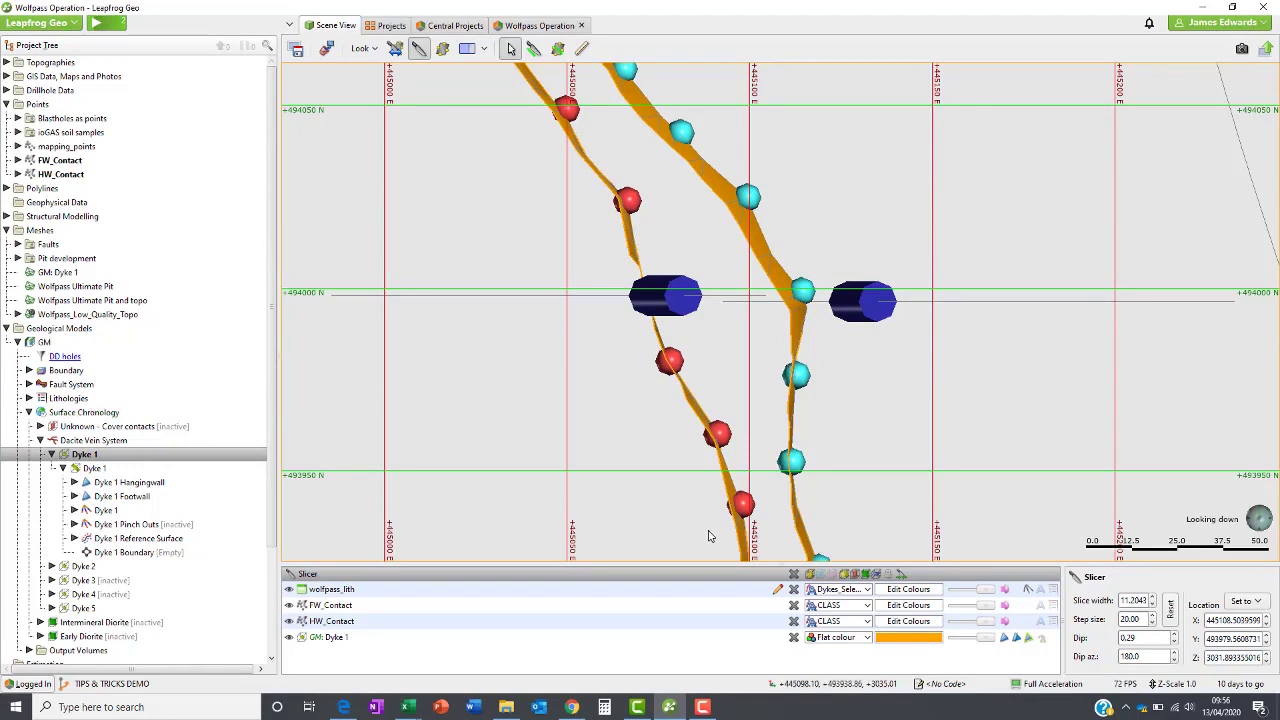
Step: Set the wolfpass_lith drillholes' slice mode to From Scene
click(603, 591)
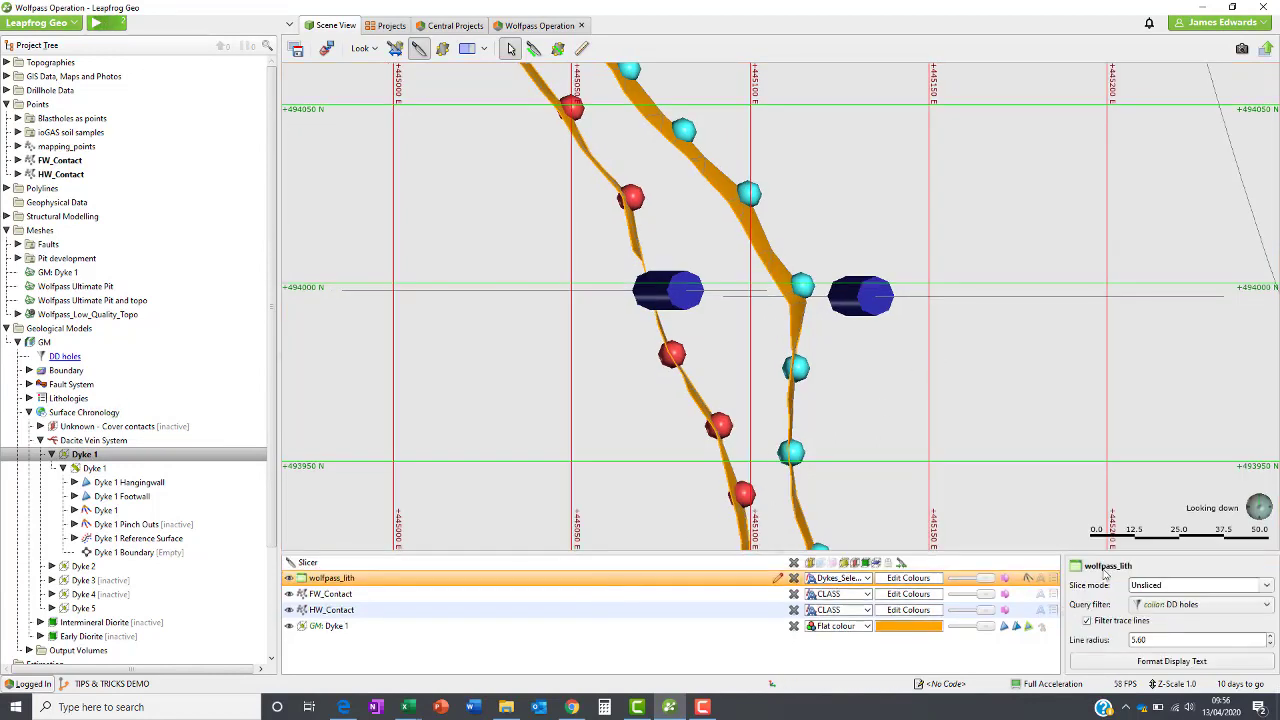
click(1152, 587)
click(1152, 603)
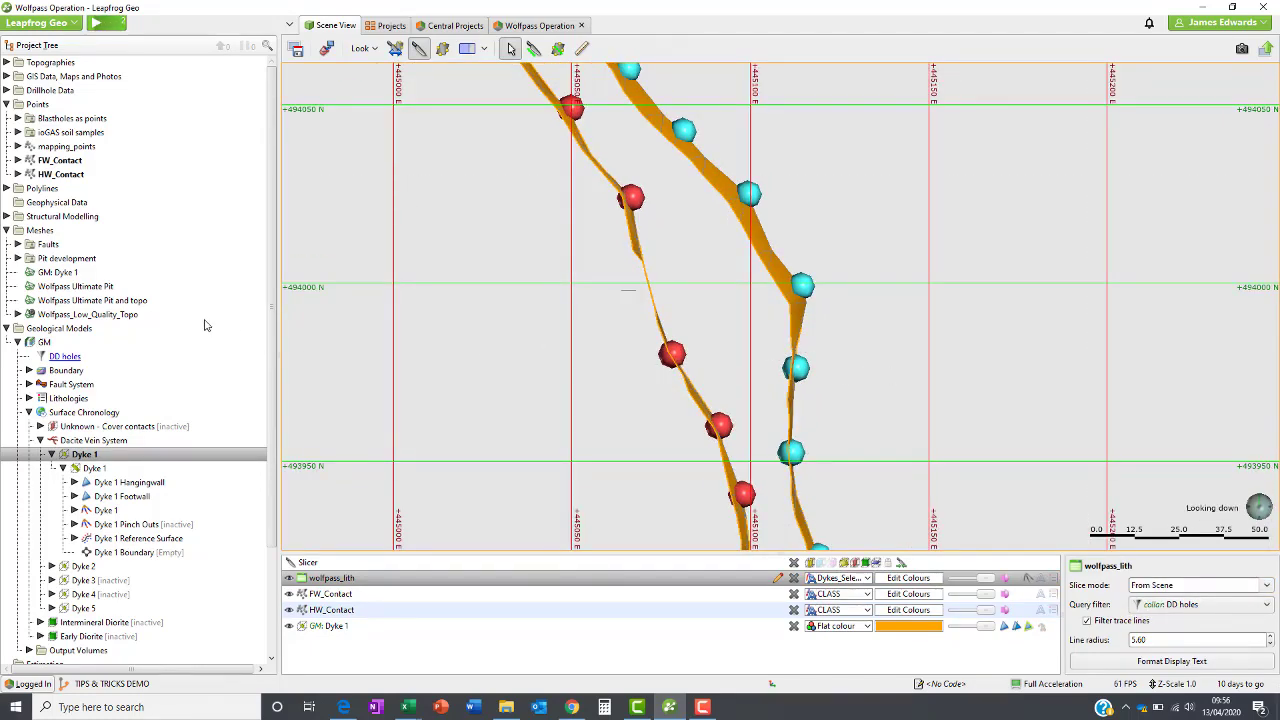
Step: Overlay the GM: Dyke 1 mesh on the slice to compare it with the updated dyke, and remove it from the scene
click(60, 274)
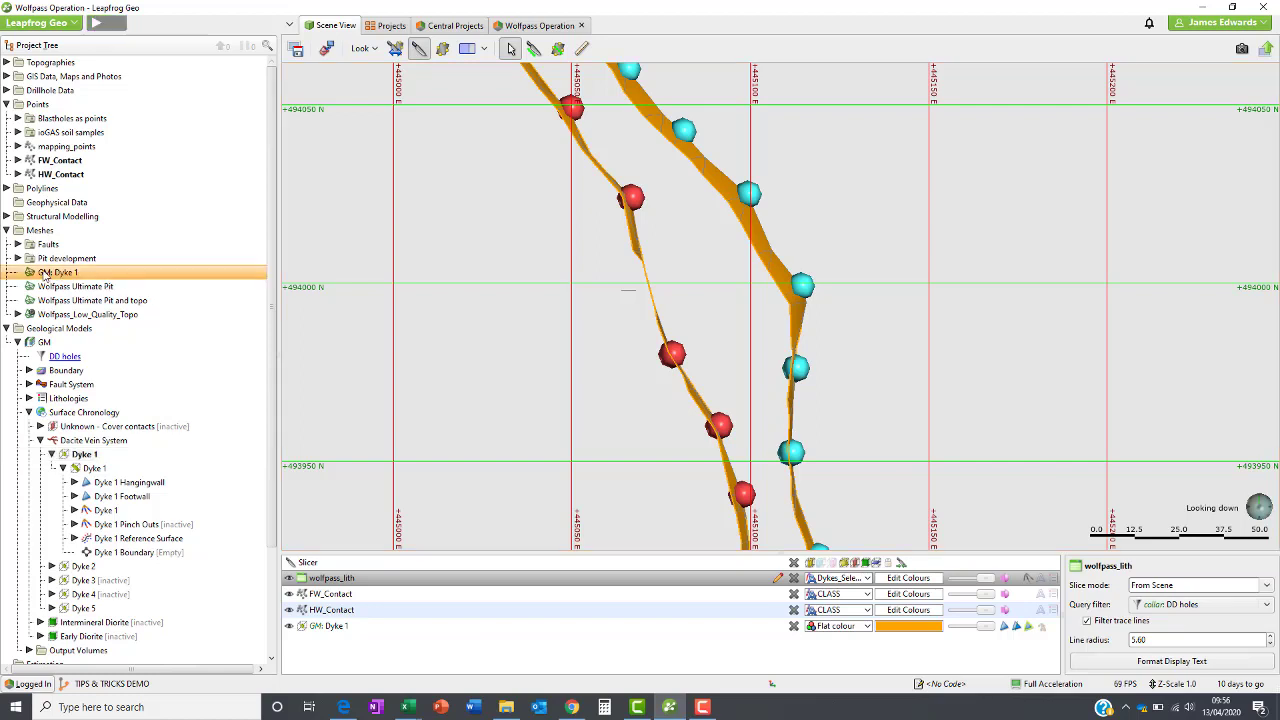
drag(45, 275, 512, 298)
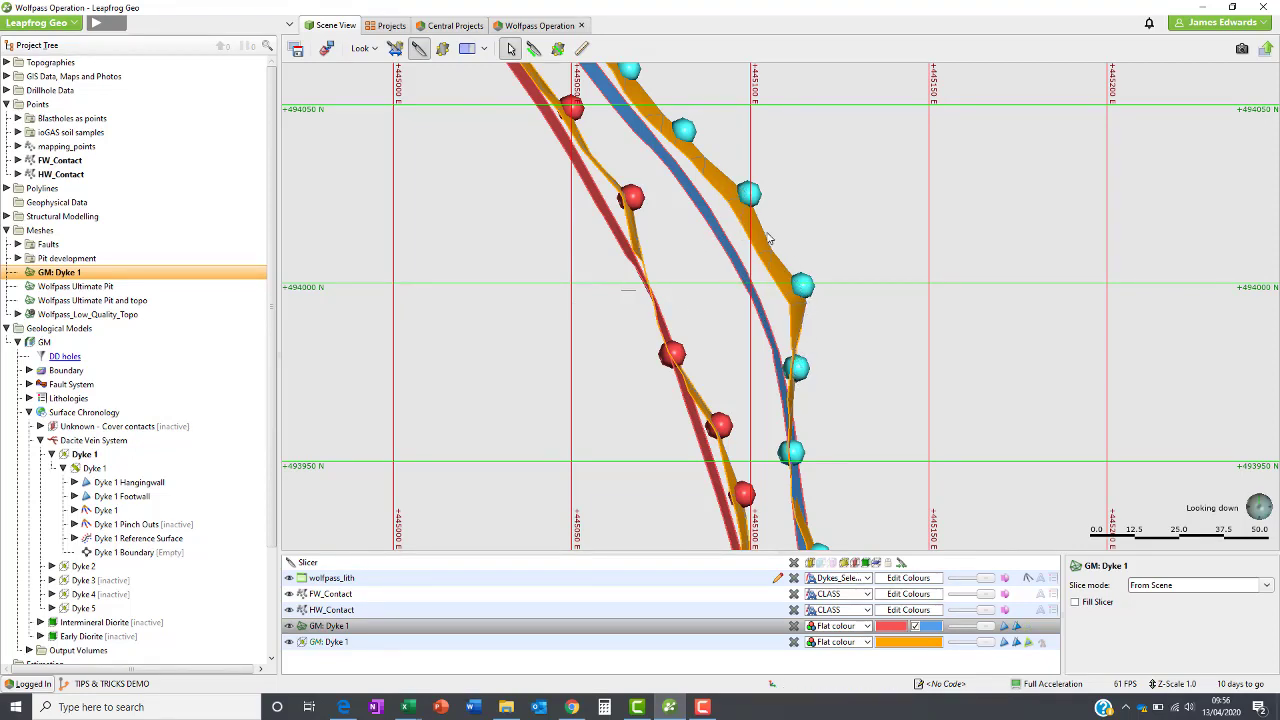
click(794, 626)
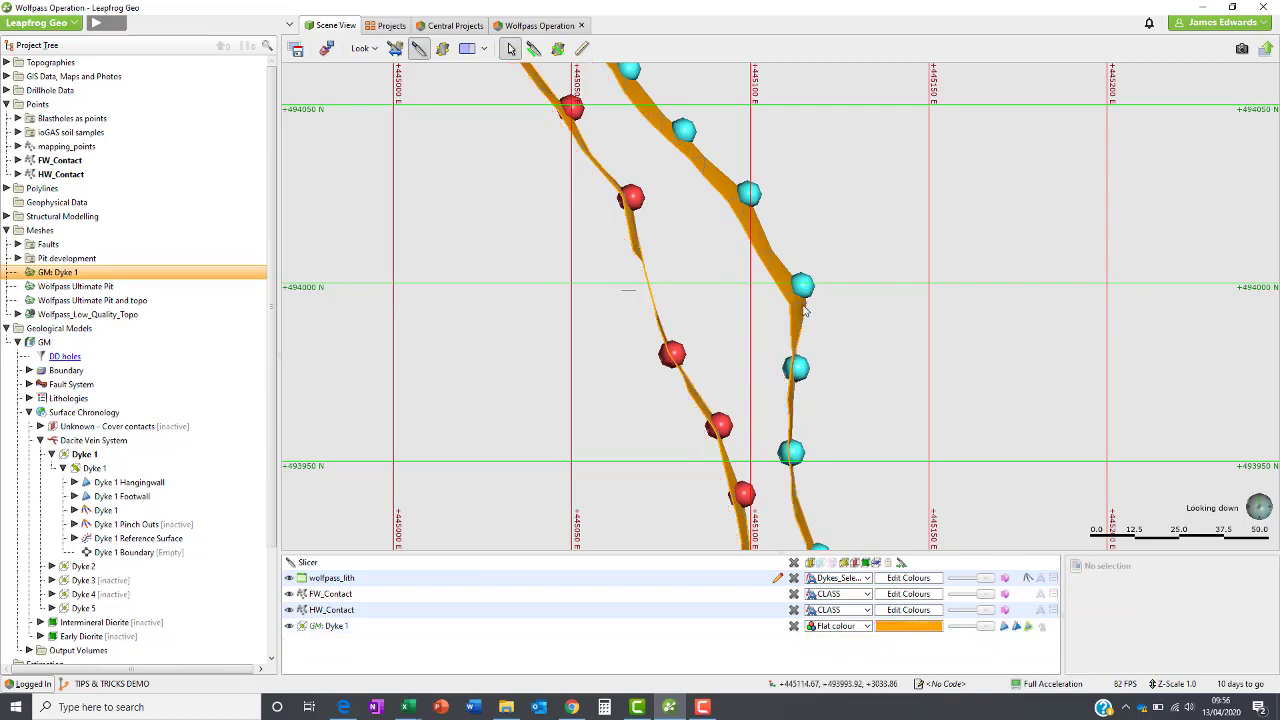
Step: Examine the sliced dyke contacts at an oblique angle and turn off the slice to show the full surface
drag(782, 340, 697, 316)
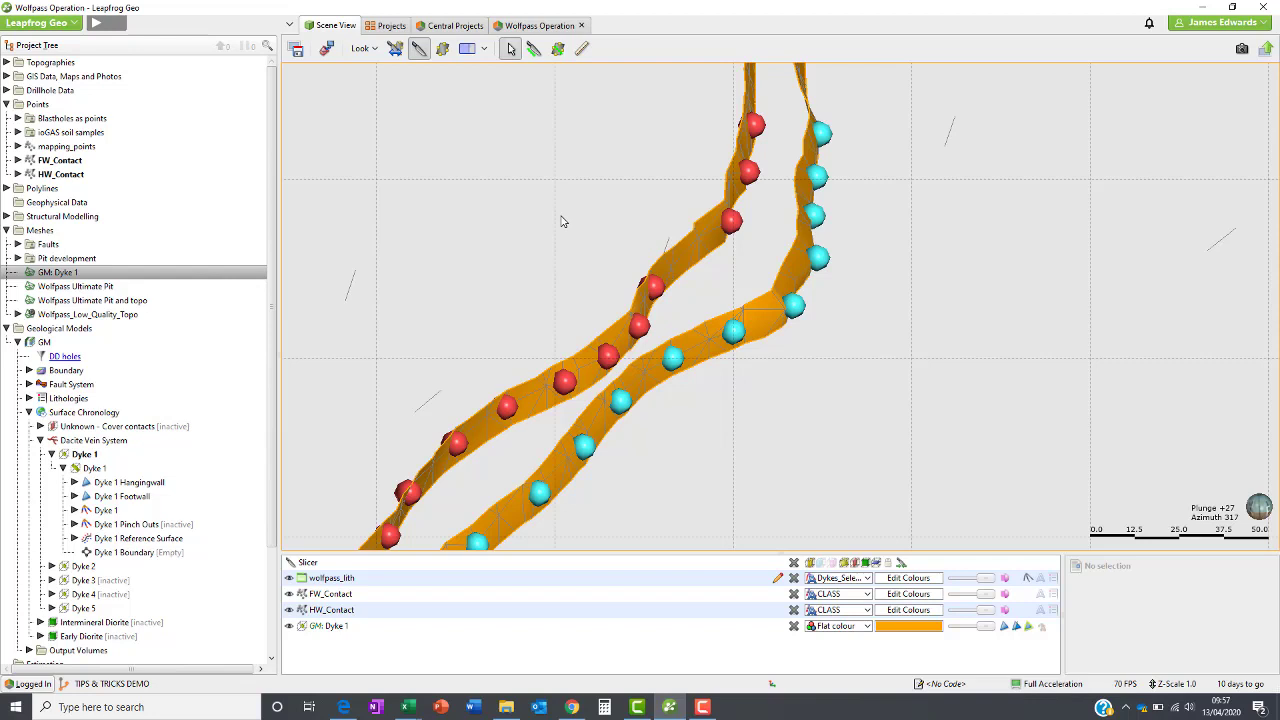
click(56, 147)
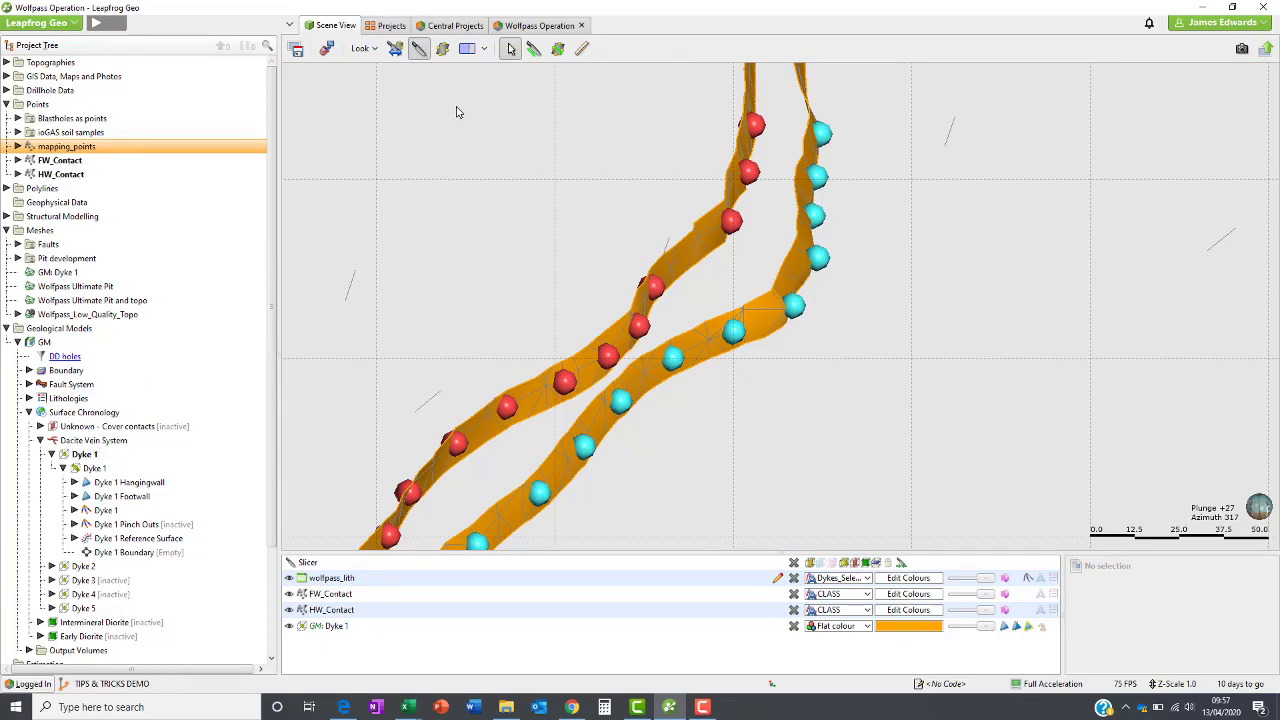
click(419, 48)
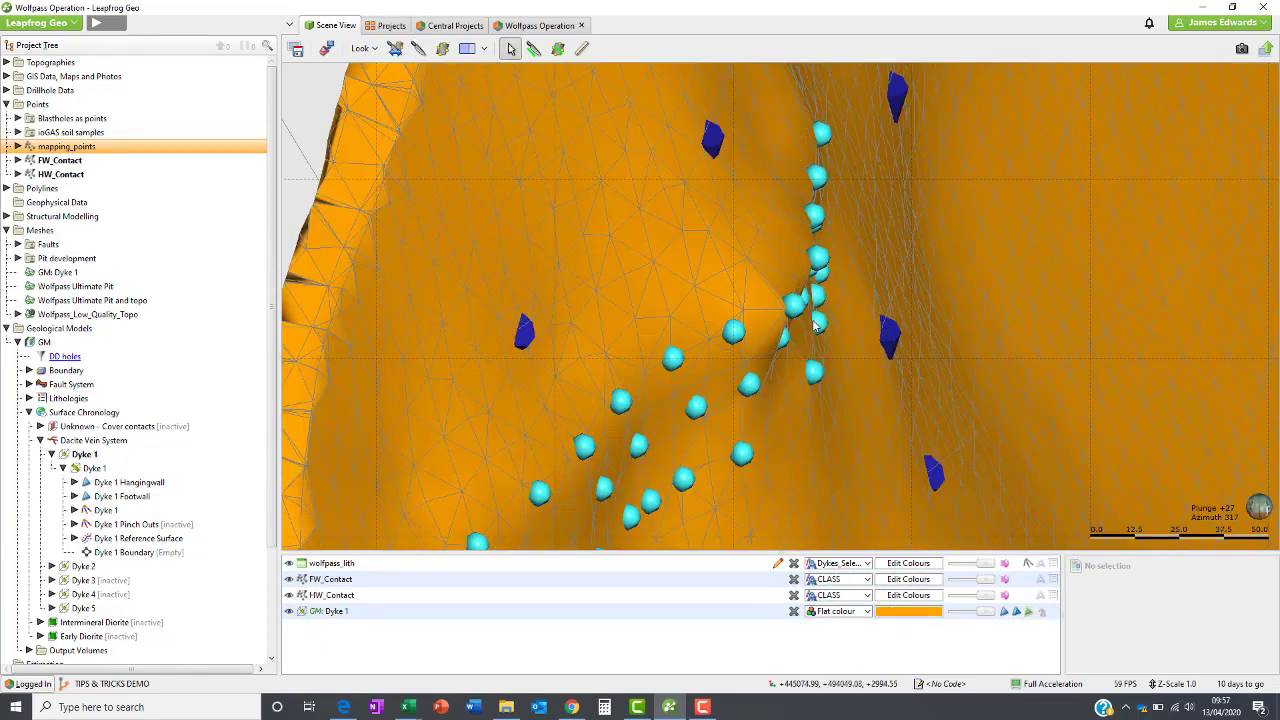
drag(884, 325, 465, 438)
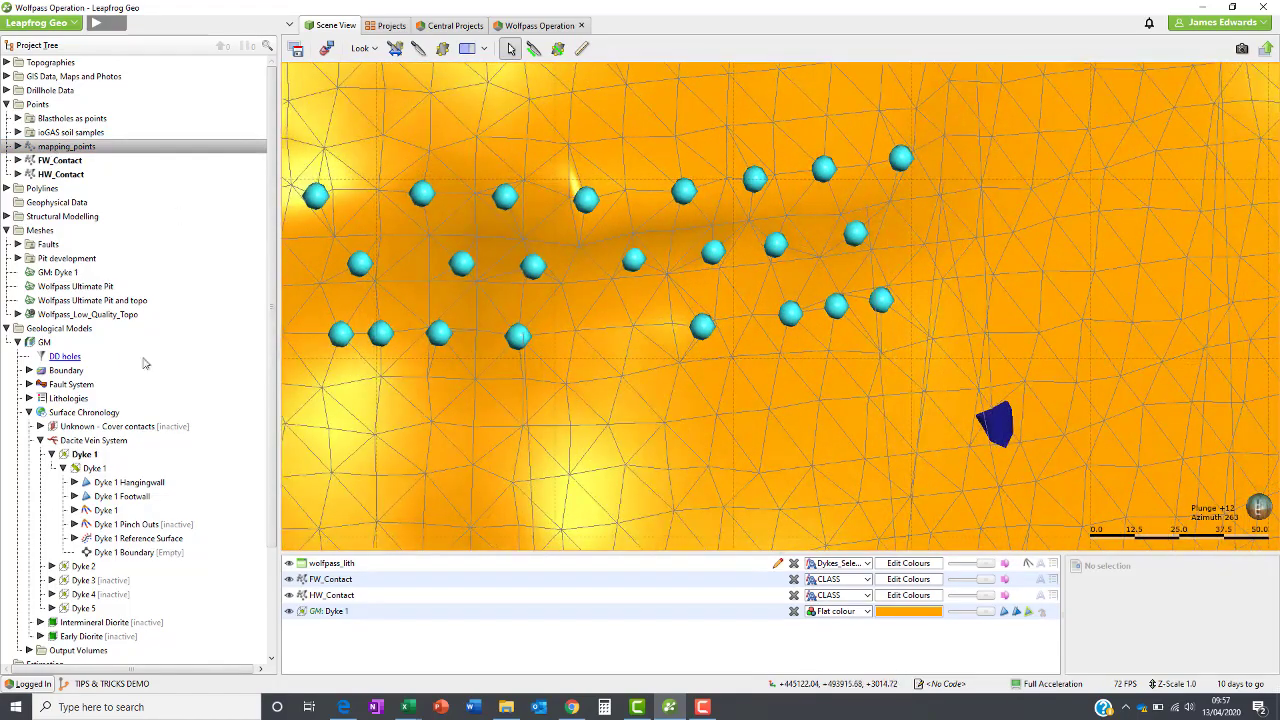
Step: Switch to the New mapping points spreadsheet in Excel and copy its data rows, A2 to E25
mouse_move(410, 702)
click(462, 650)
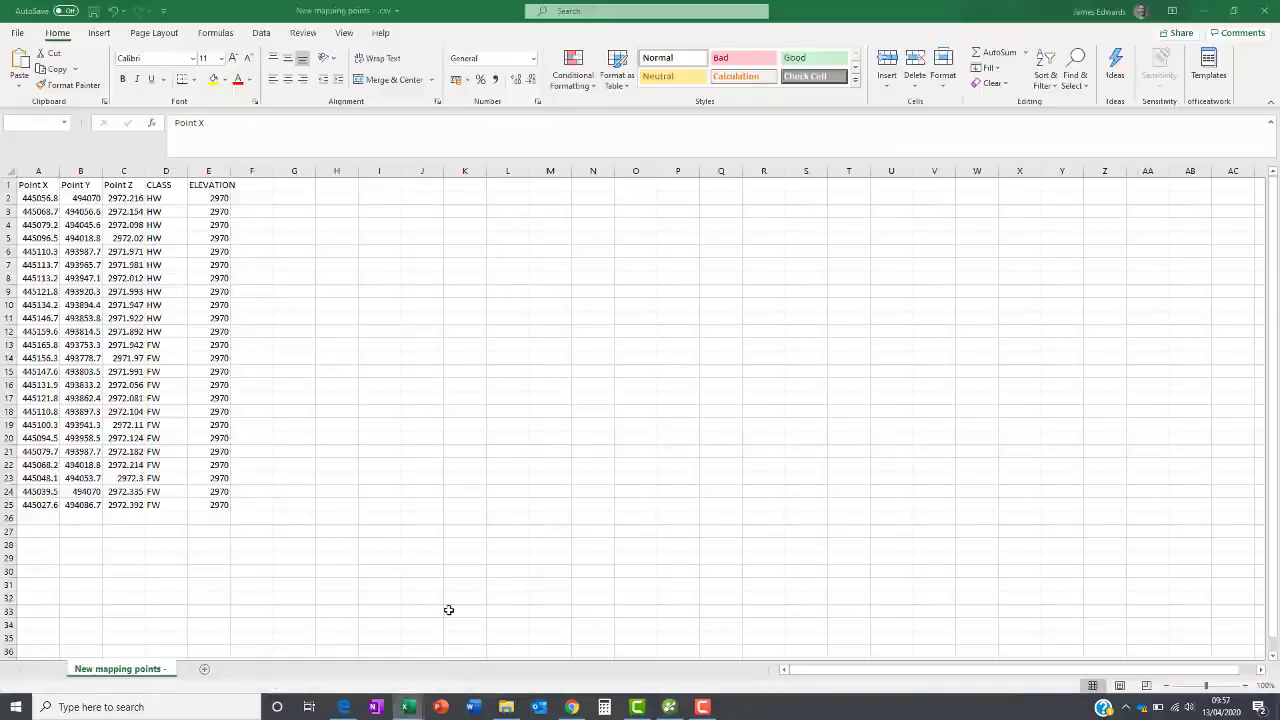
click(213, 198)
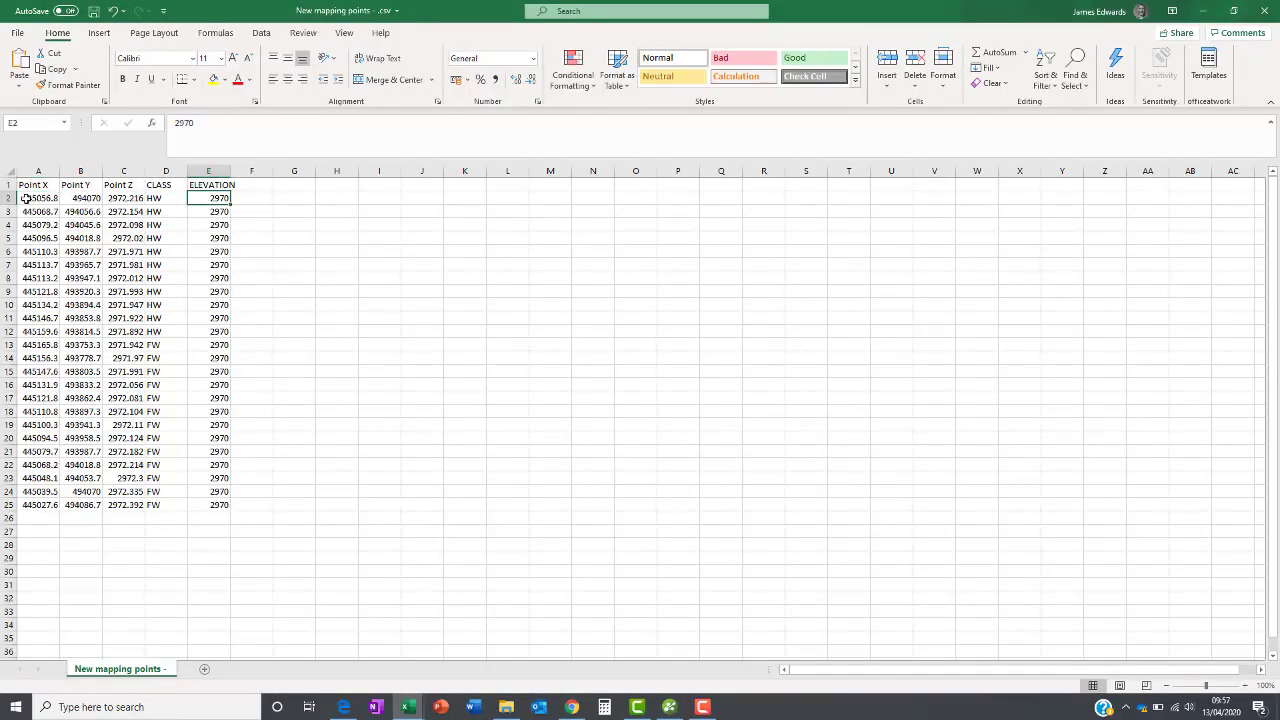
drag(32, 197, 200, 506)
key(ctrl+c)
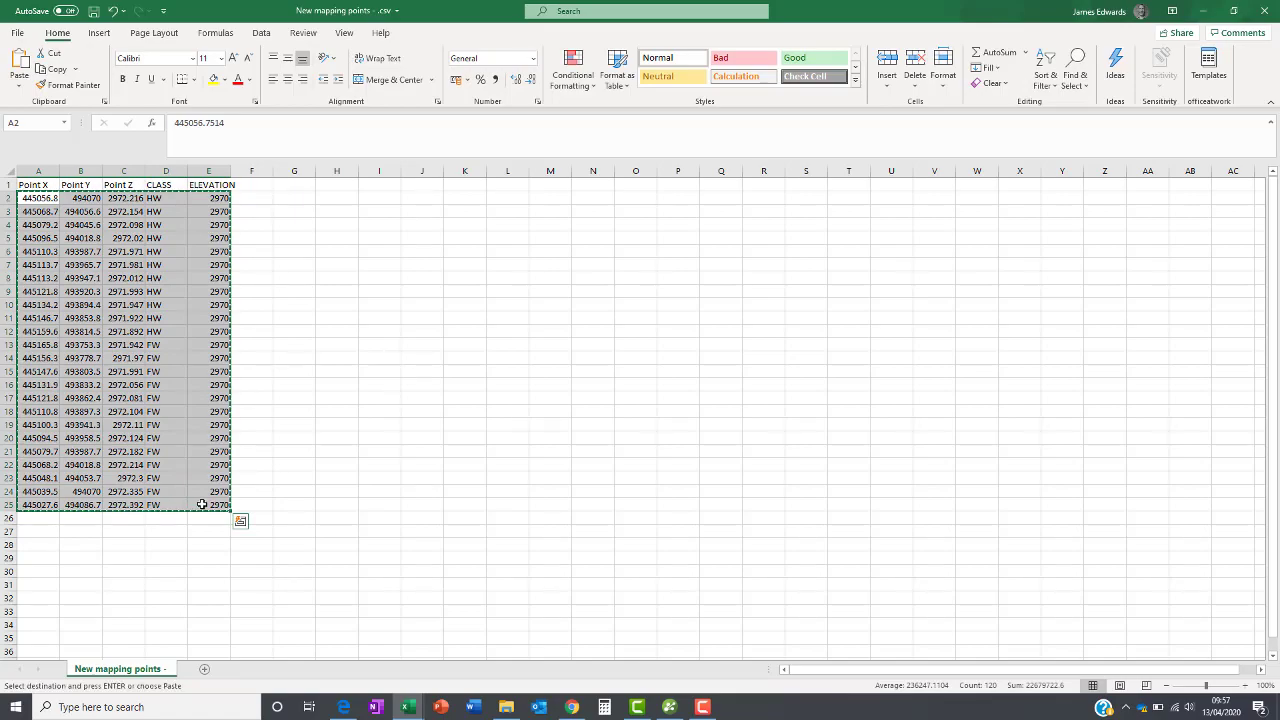
Step: Switch to the mapping points.csv spreadsheet, paste the copied rows below the existing data starting at A78, and save the file
key(alt+Tab)
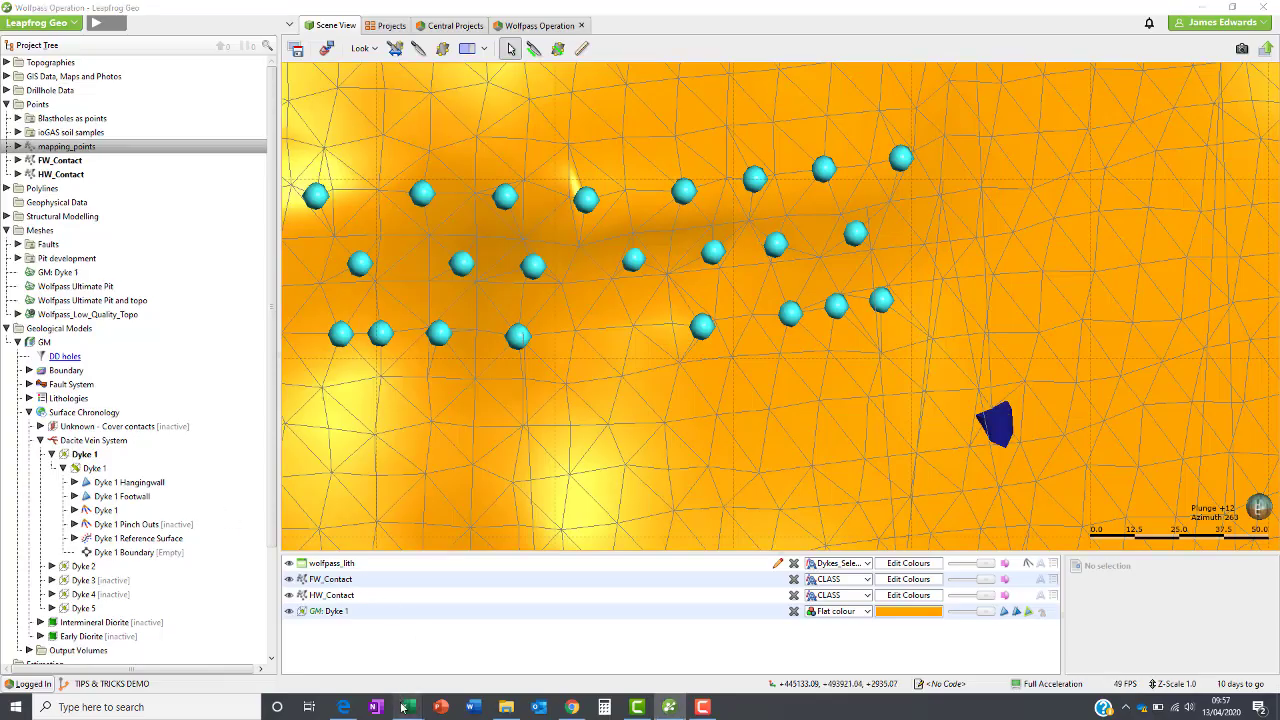
mouse_move(407, 705)
click(366, 669)
scroll(120, 455, down, 19)
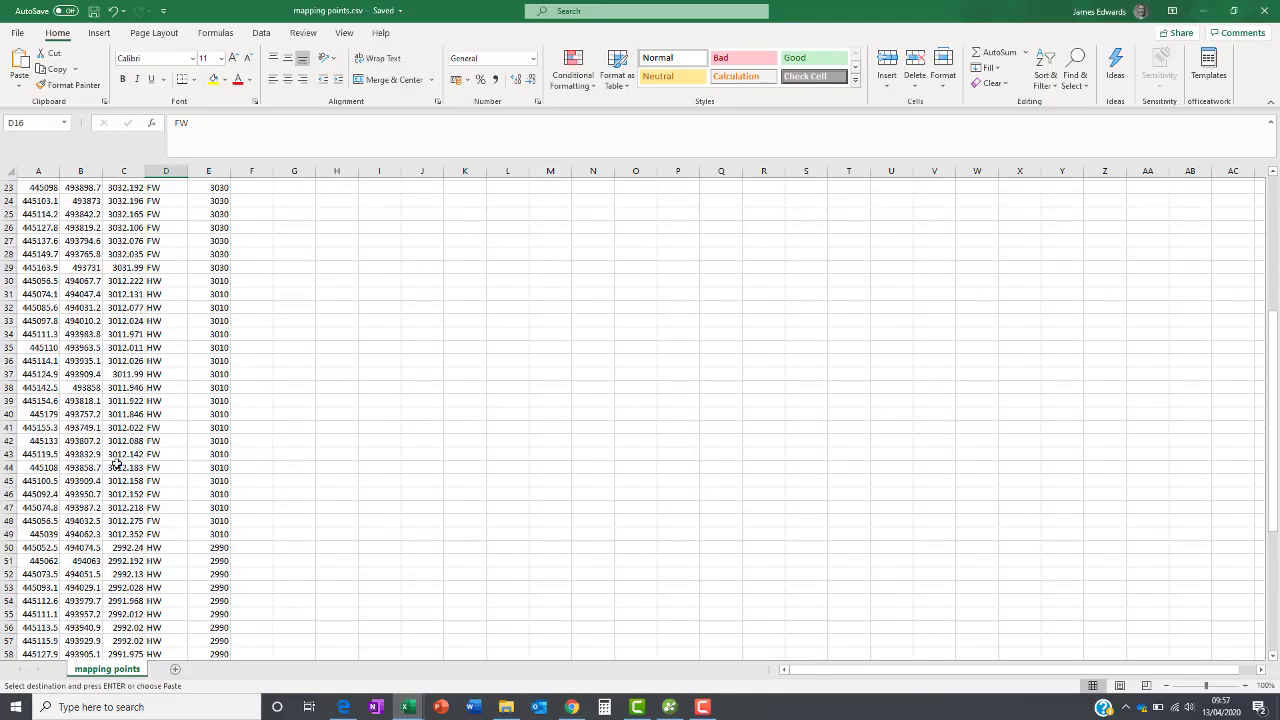
click(38, 451)
key(ctrl+v)
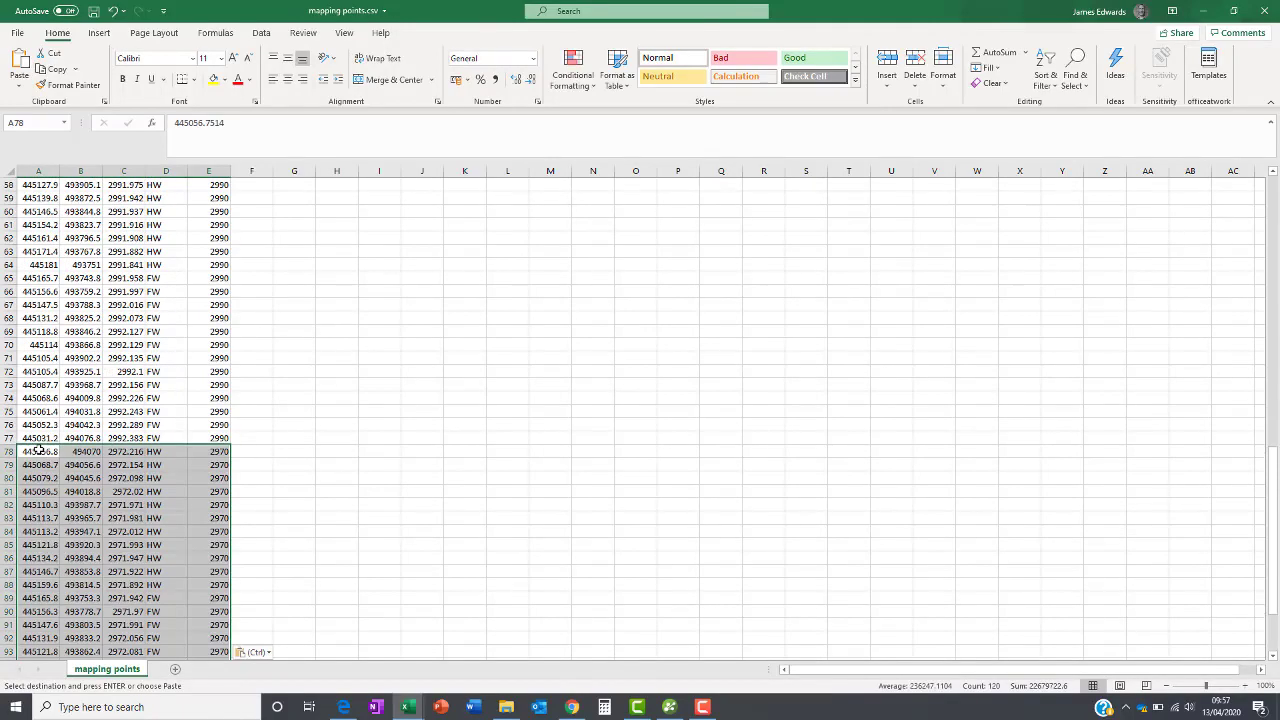
click(220, 436)
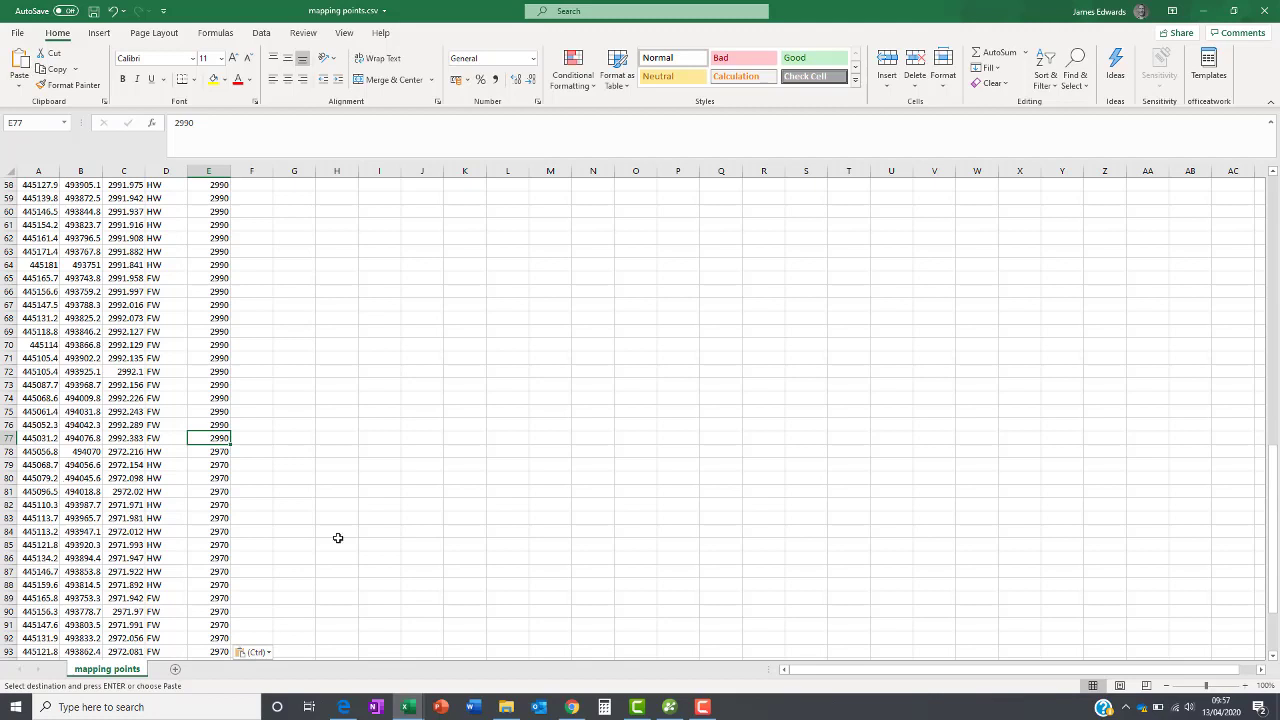
click(93, 11)
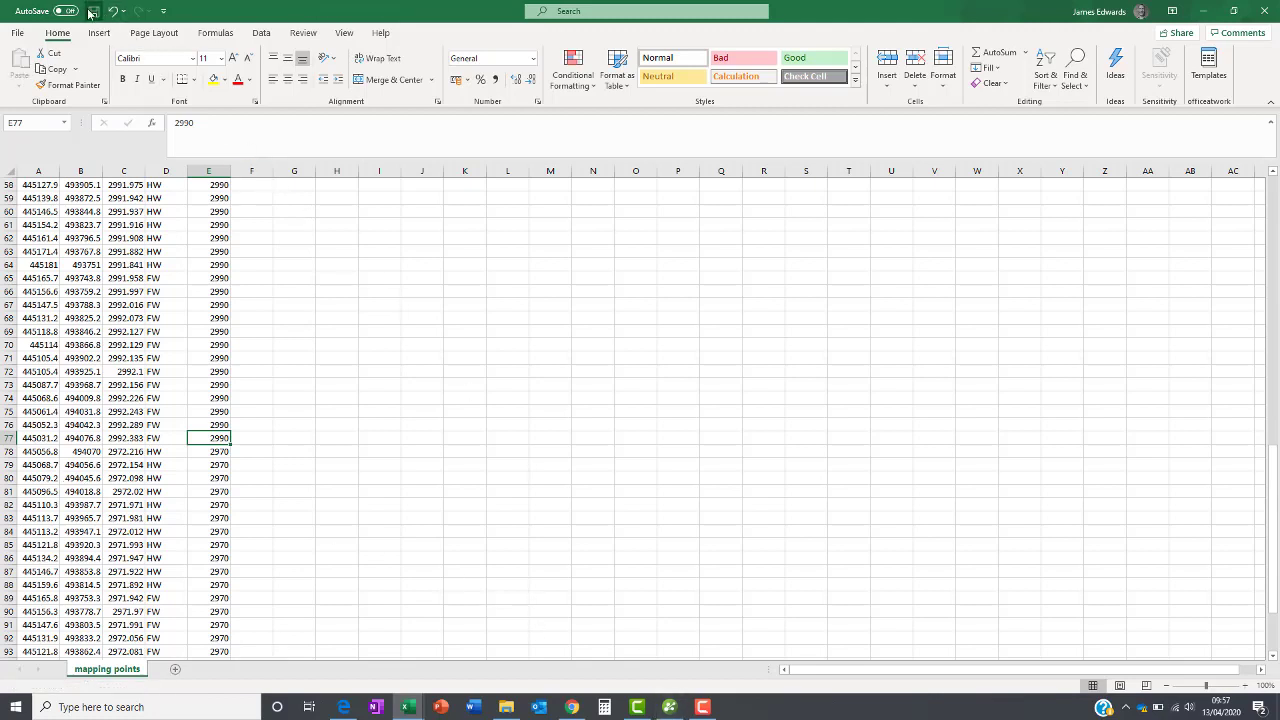
Step: Switch to Leapfrog Geo and reload the mapping_points data from mapping points.csv, keeping the existing column import settings
click(669, 707)
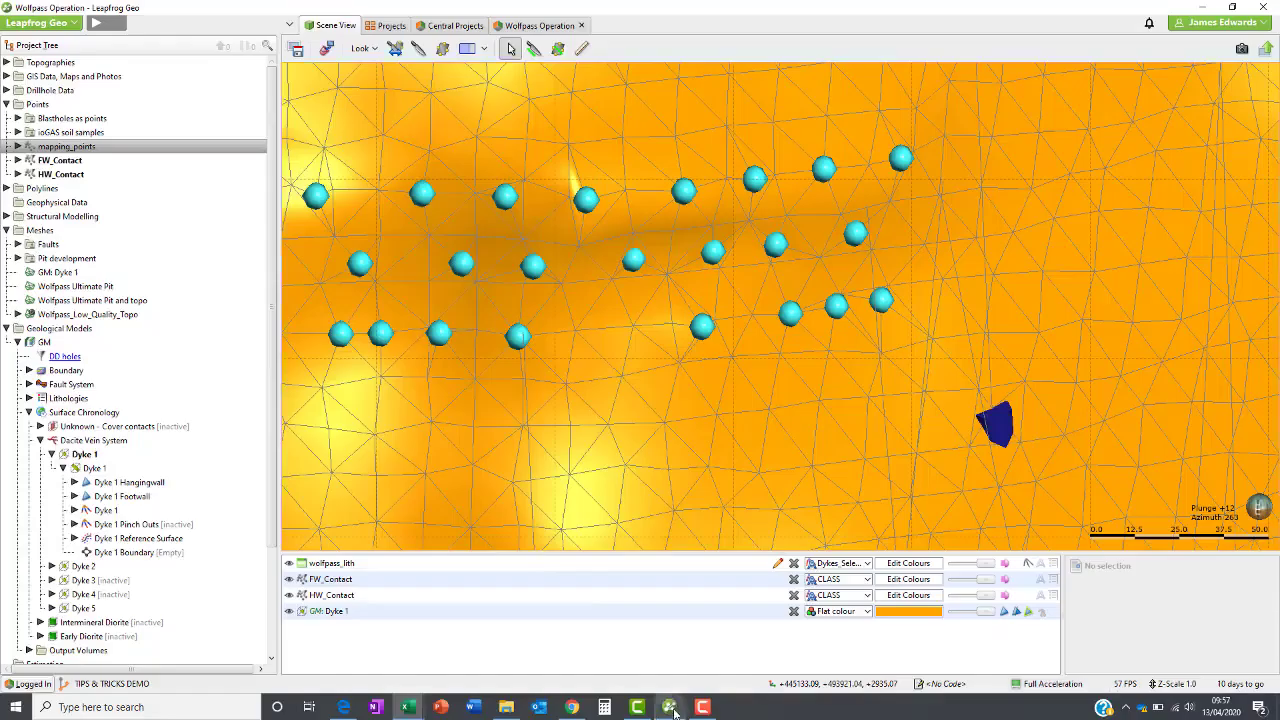
right_click(66, 147)
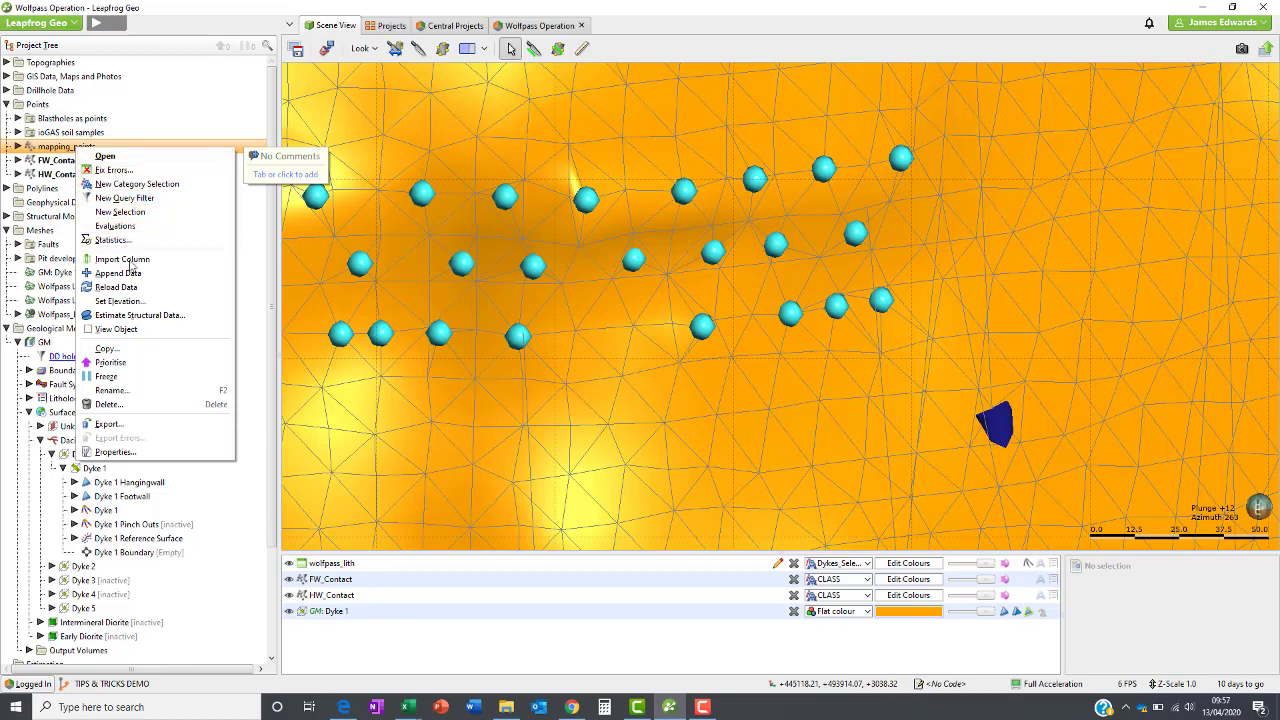
click(127, 289)
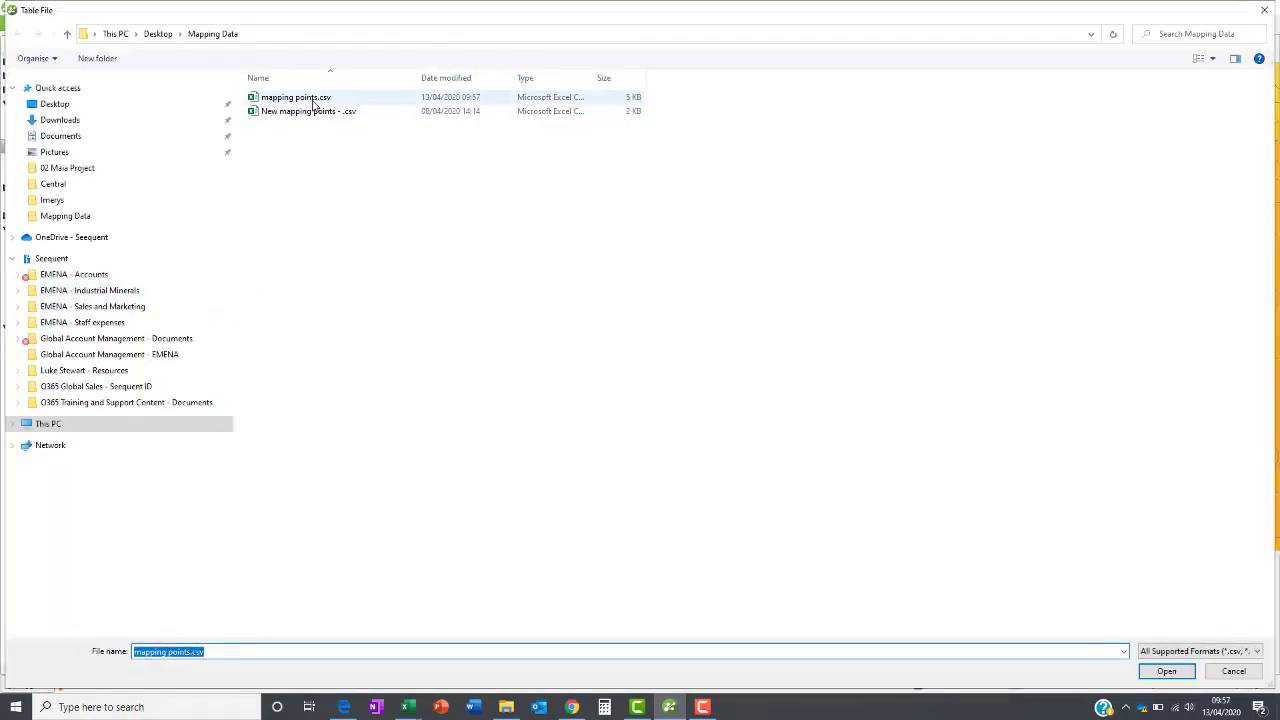
click(297, 100)
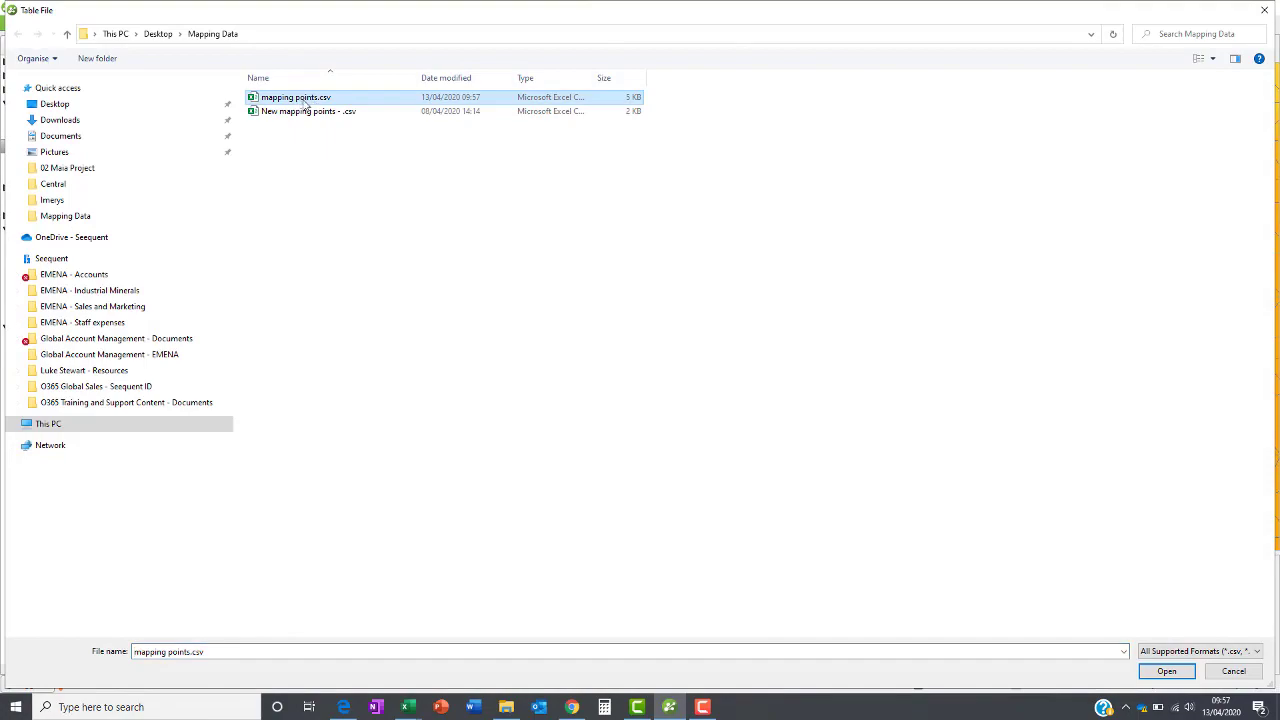
click(1166, 671)
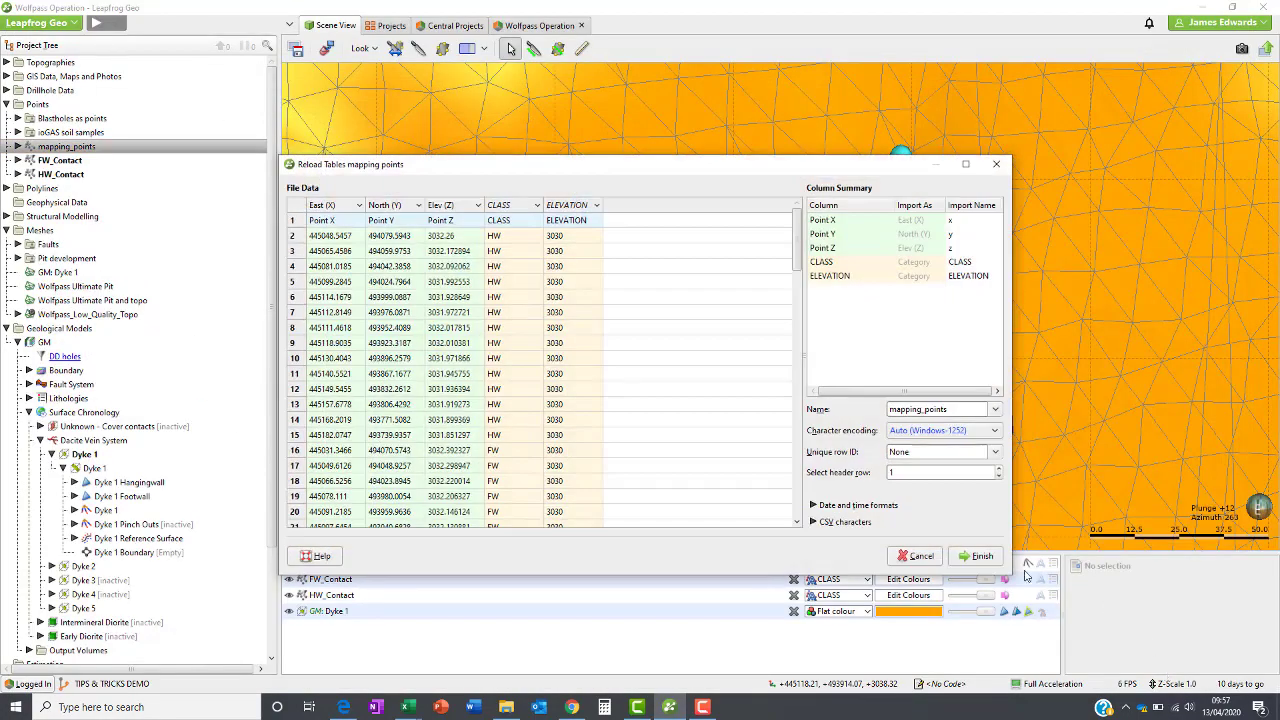
click(968, 556)
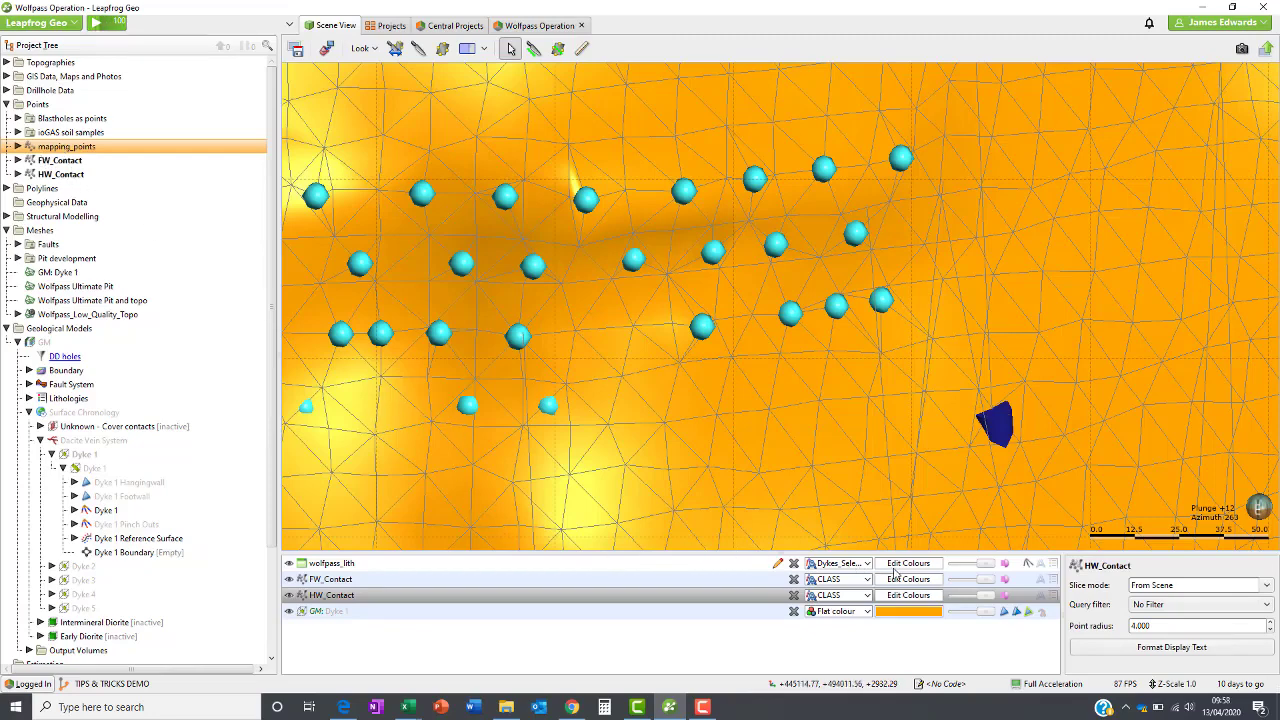
Step: Temporarily make the Dyke 1 surface translucent, restore its opacity, and examine how it fits the contact points from both sides
drag(985, 611, 970, 611)
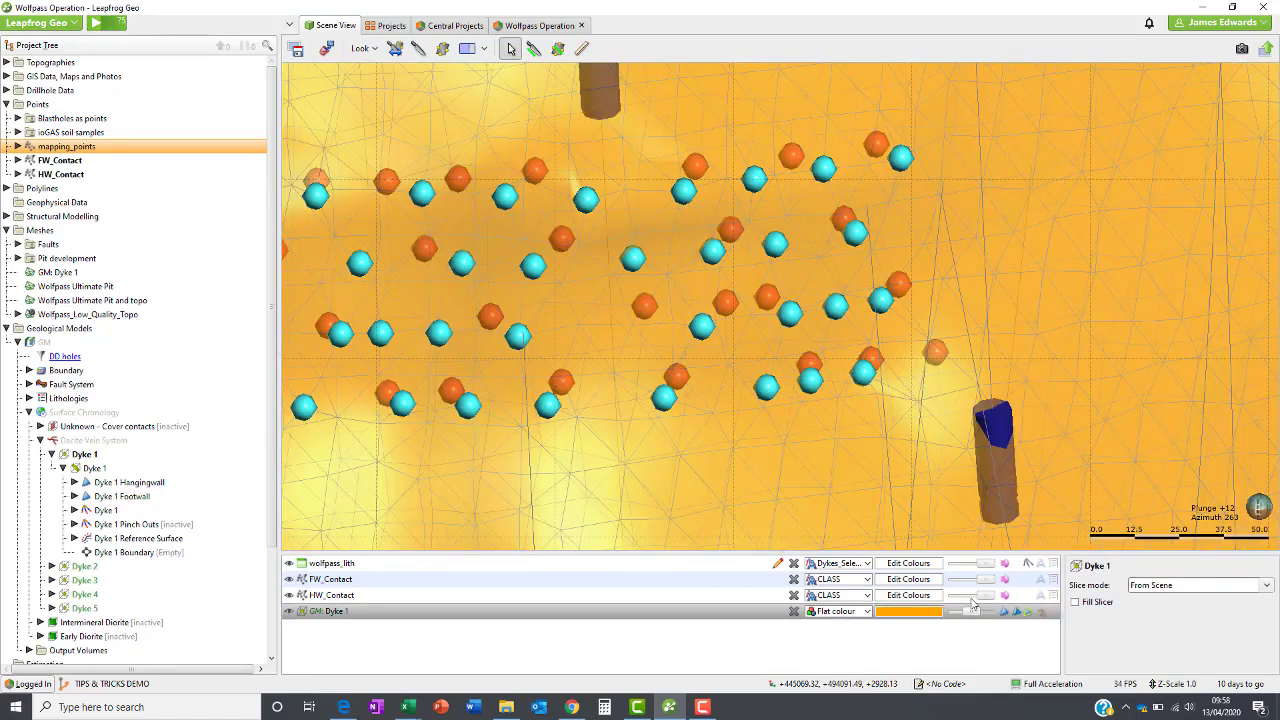
click(1006, 613)
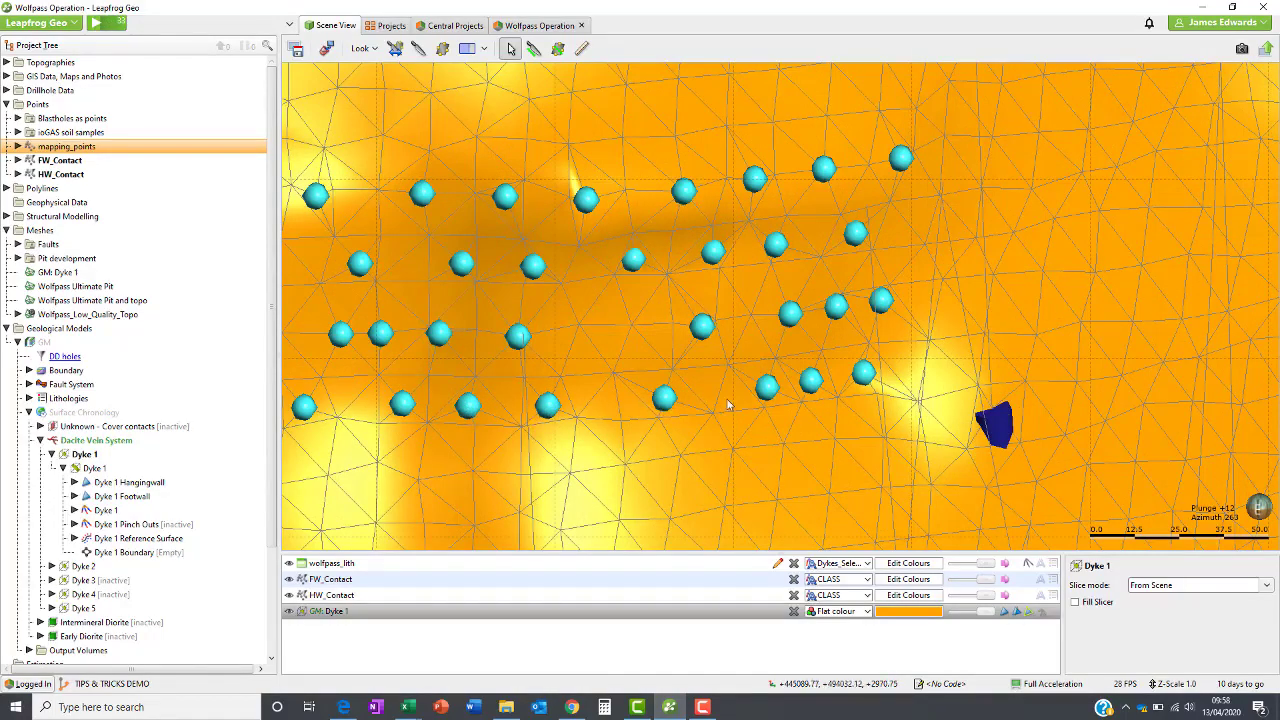
drag(713, 421, 927, 406)
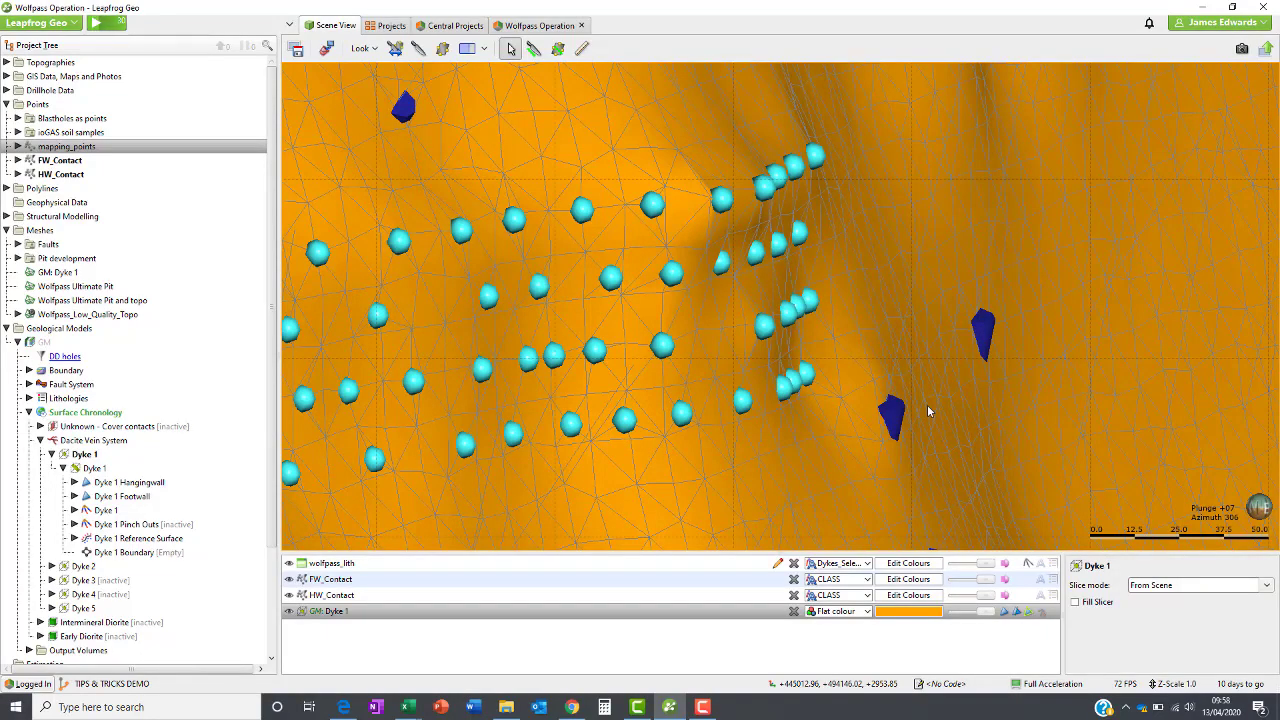
scroll(615, 298, down, 5)
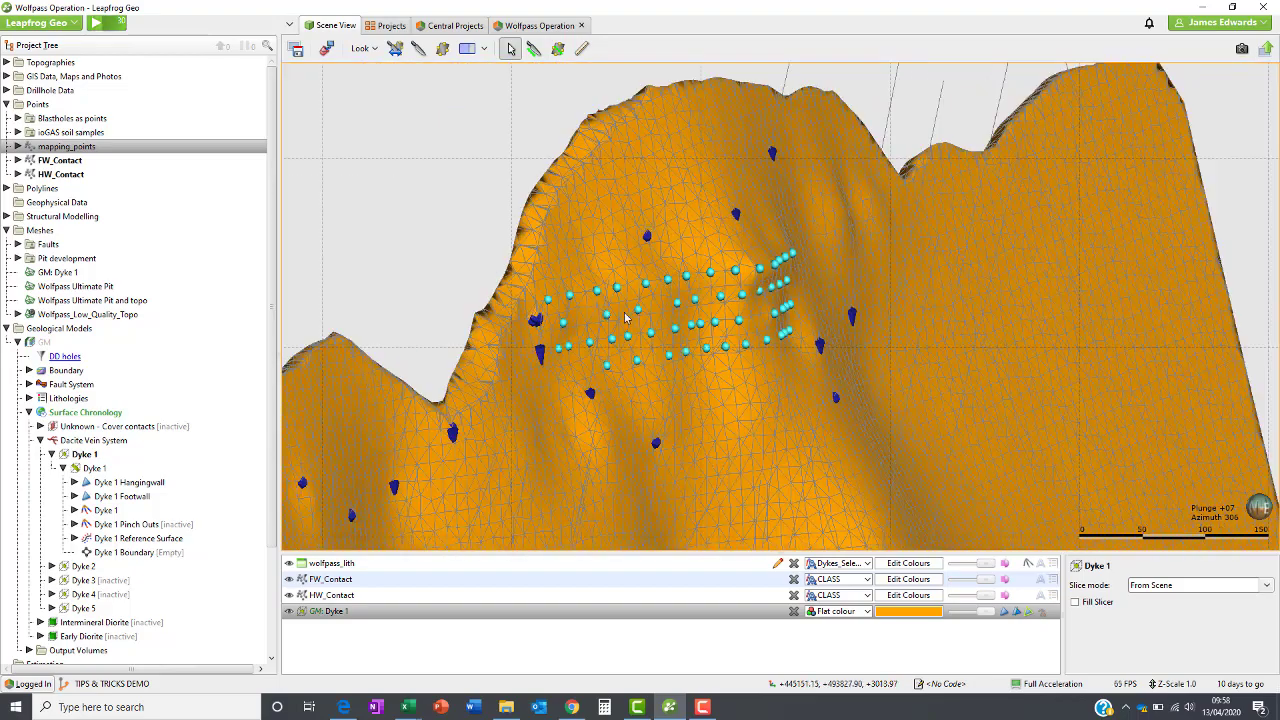
drag(672, 322, 1164, 353)
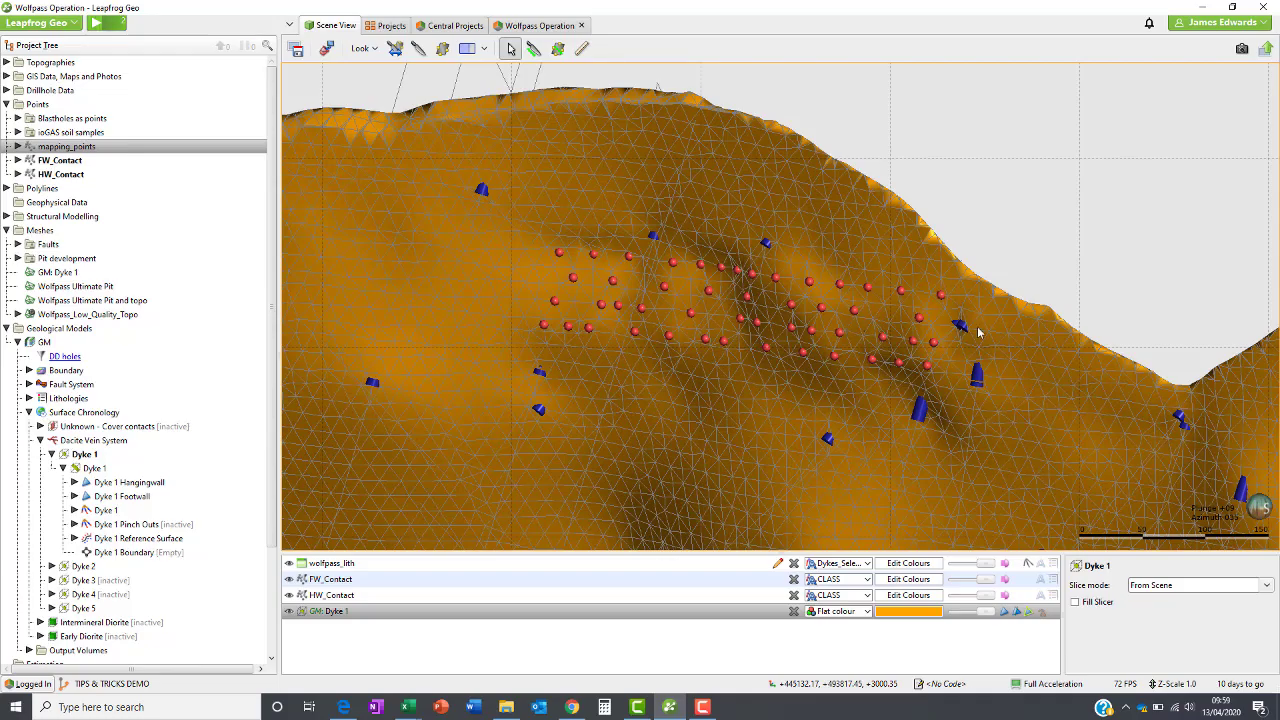
drag(979, 333, 348, 329)
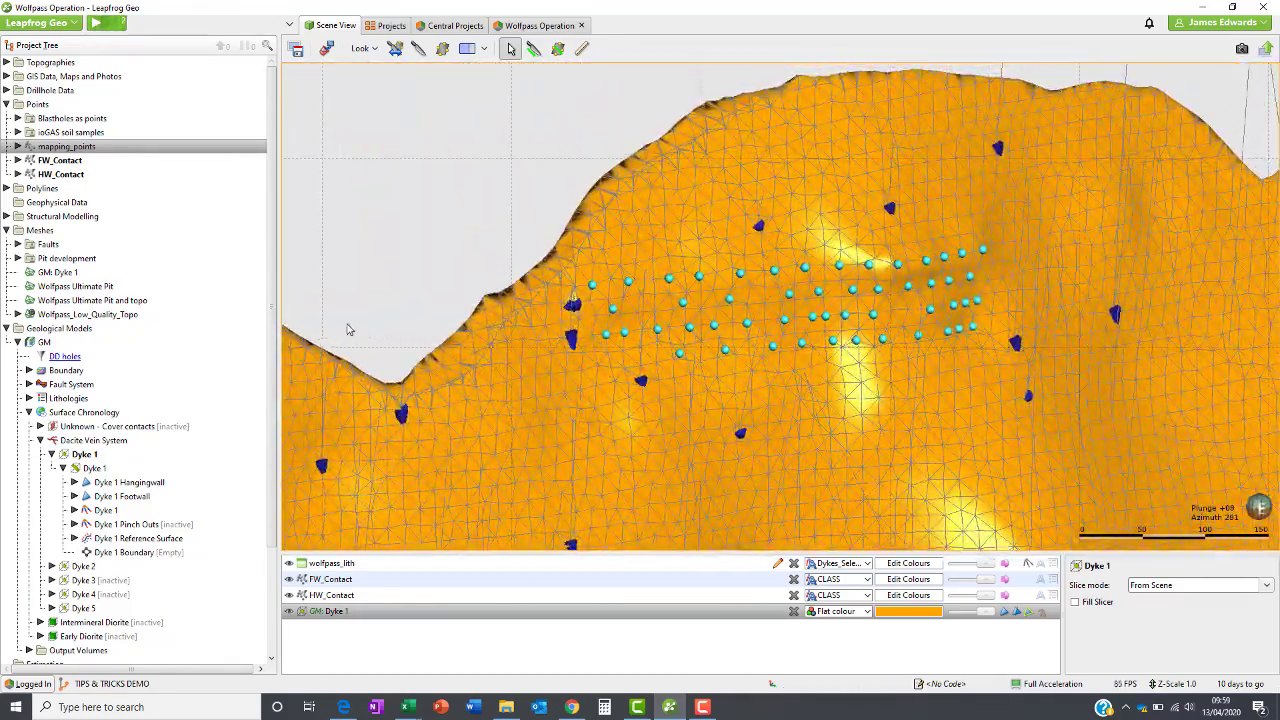